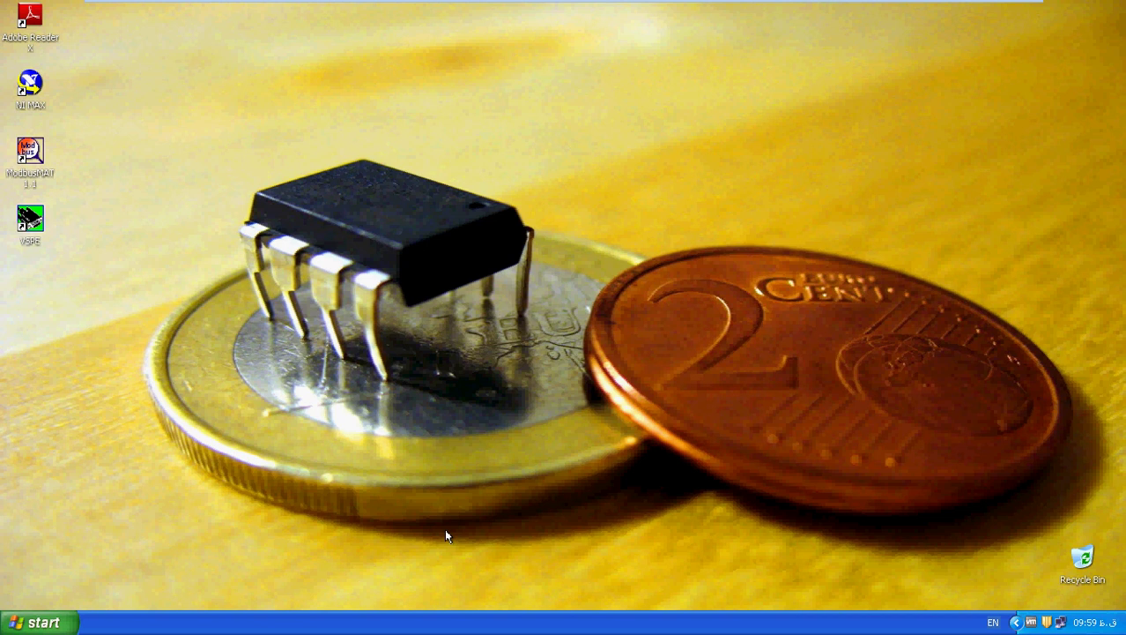
- Launch ISIS Professional and open the recent AVRBoard design
{"action": "left_click", "coordinate": [40, 623]}
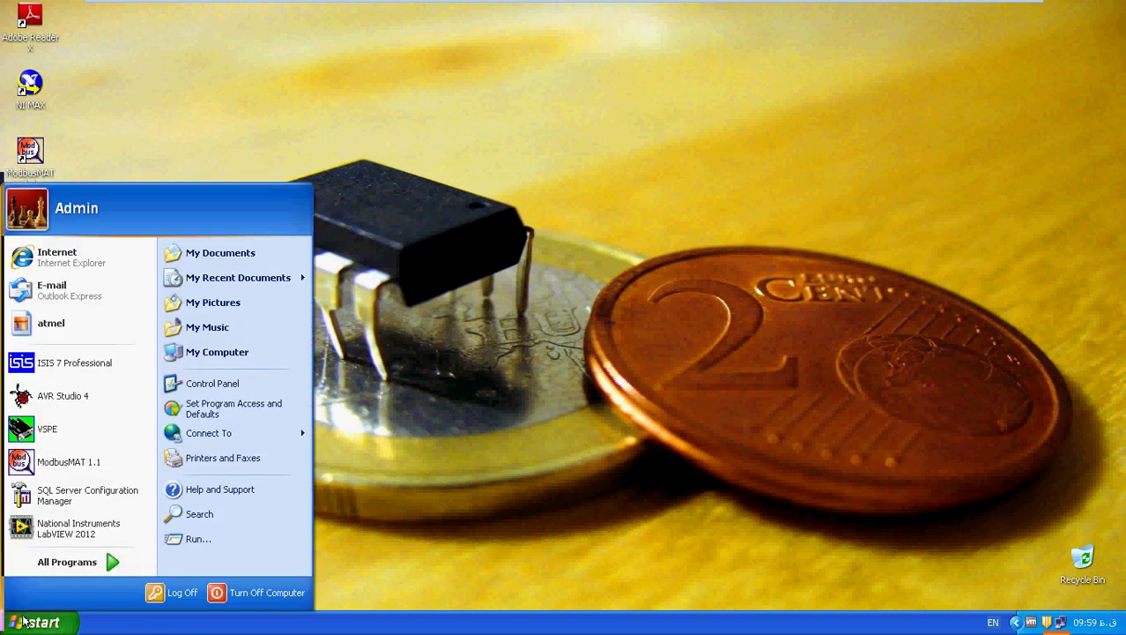
{"action": "left_click", "coordinate": [88, 363]}
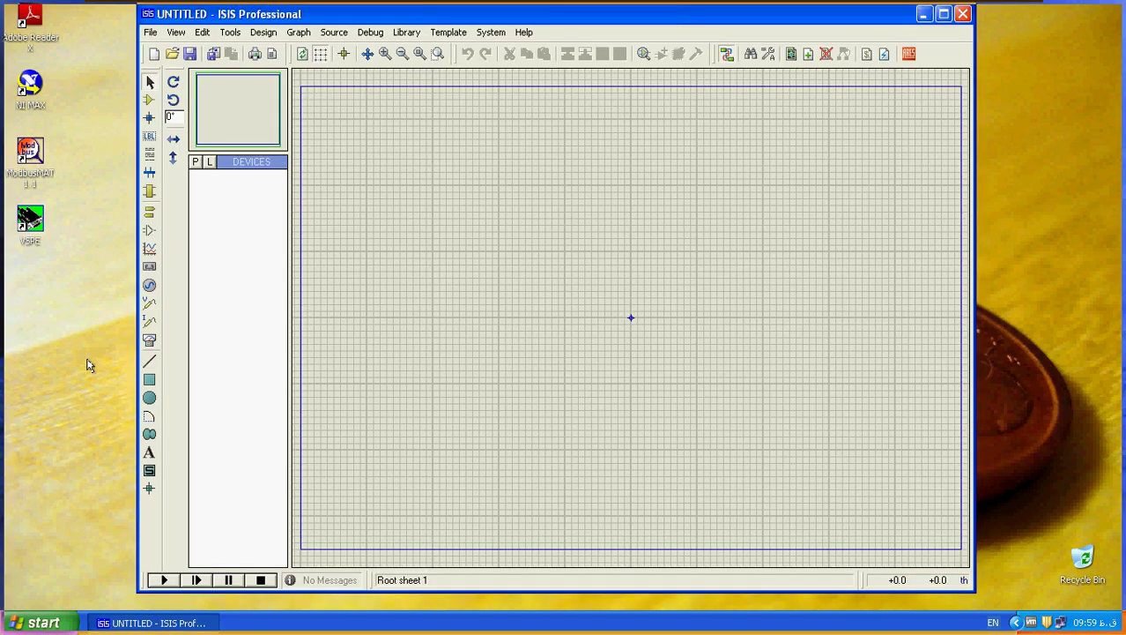
{"action": "left_click", "coordinate": [151, 35]}
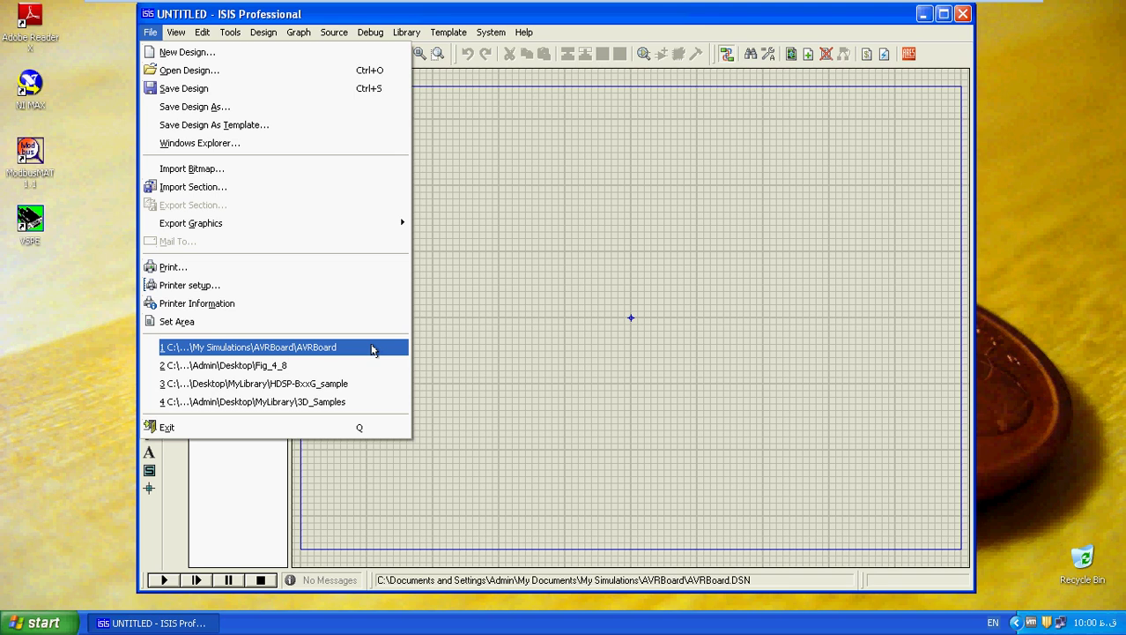
{"action": "left_click", "coordinate": [371, 350]}
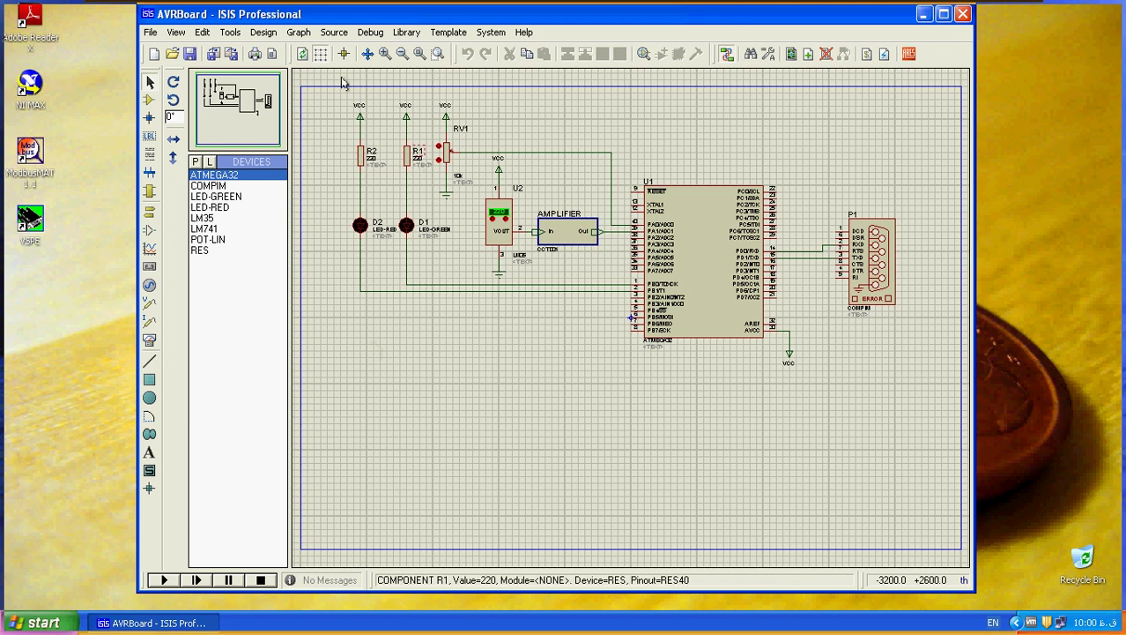
- Review the component properties of the ATMEGA32 microcontroller U1 and the COMPIM serial port P1 in the schematic
{"action": "left_click", "coordinate": [436, 54]}
{"action": "left_click_drag", "start_coordinate": [333, 134], "coordinate": [917, 428]}
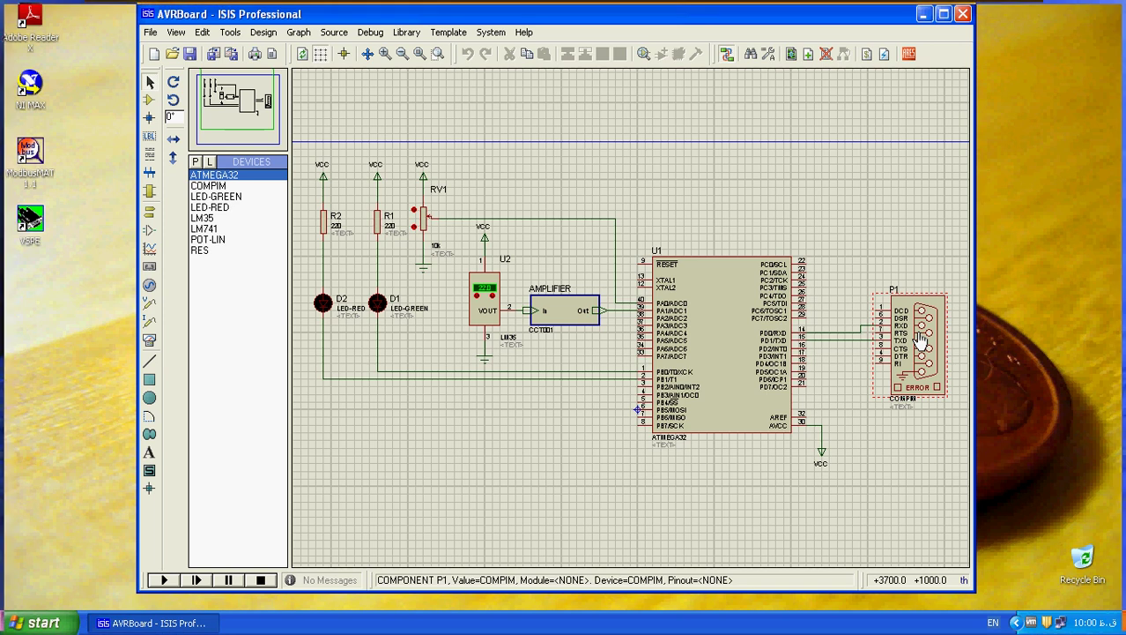
{"action": "double_click", "coordinate": [713, 331]}
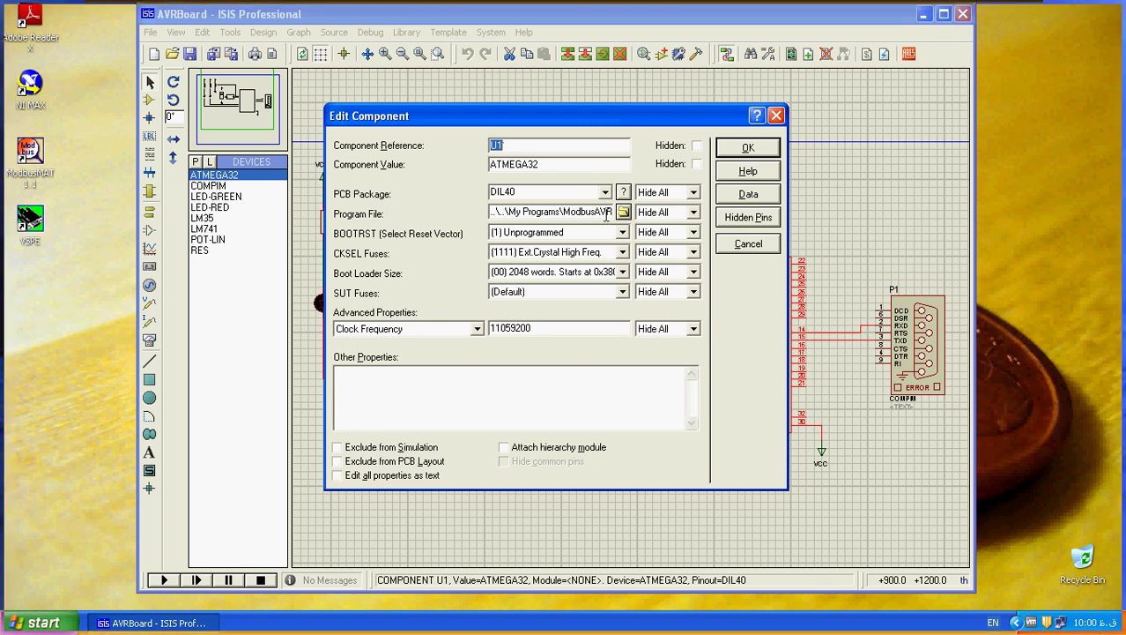
{"action": "left_click", "coordinate": [745, 148]}
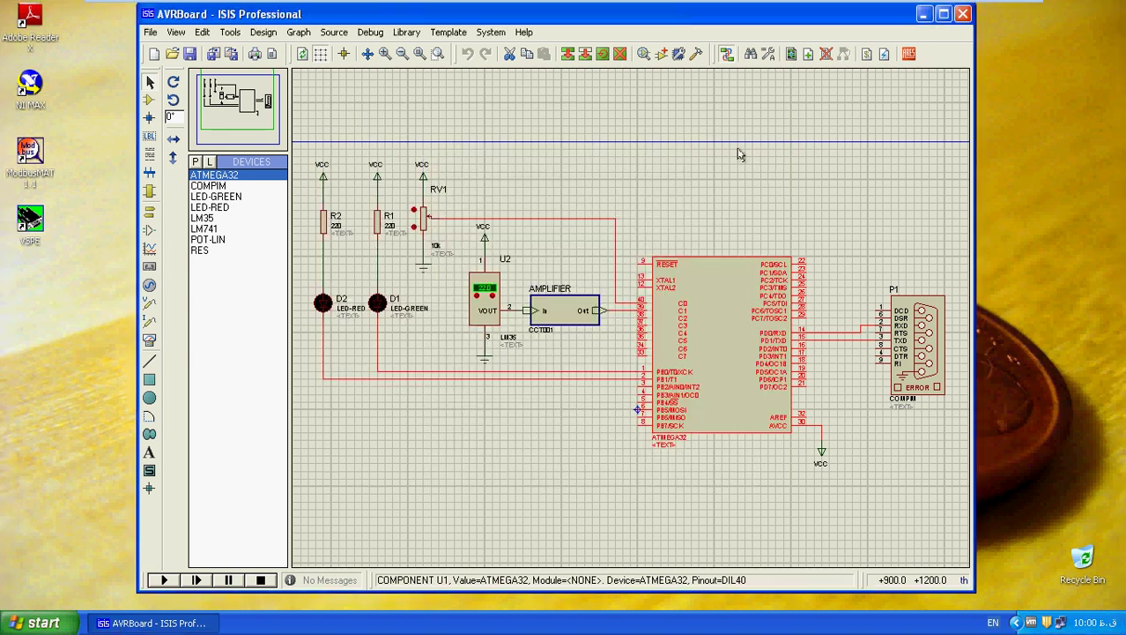
{"action": "double_click", "coordinate": [899, 340]}
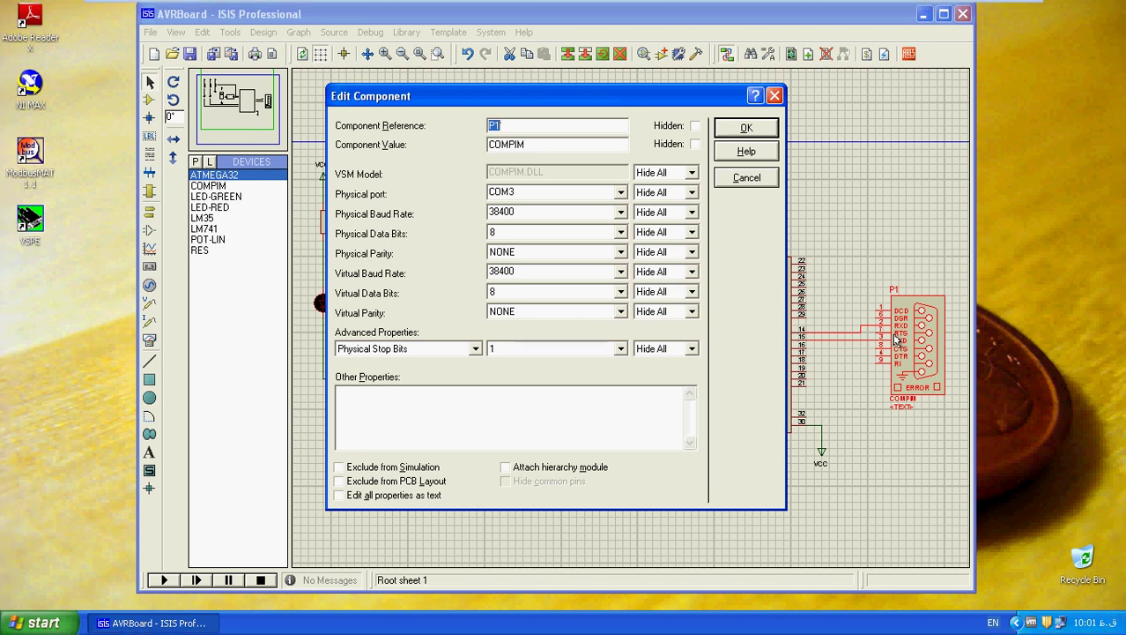
{"action": "left_click", "coordinate": [727, 132]}
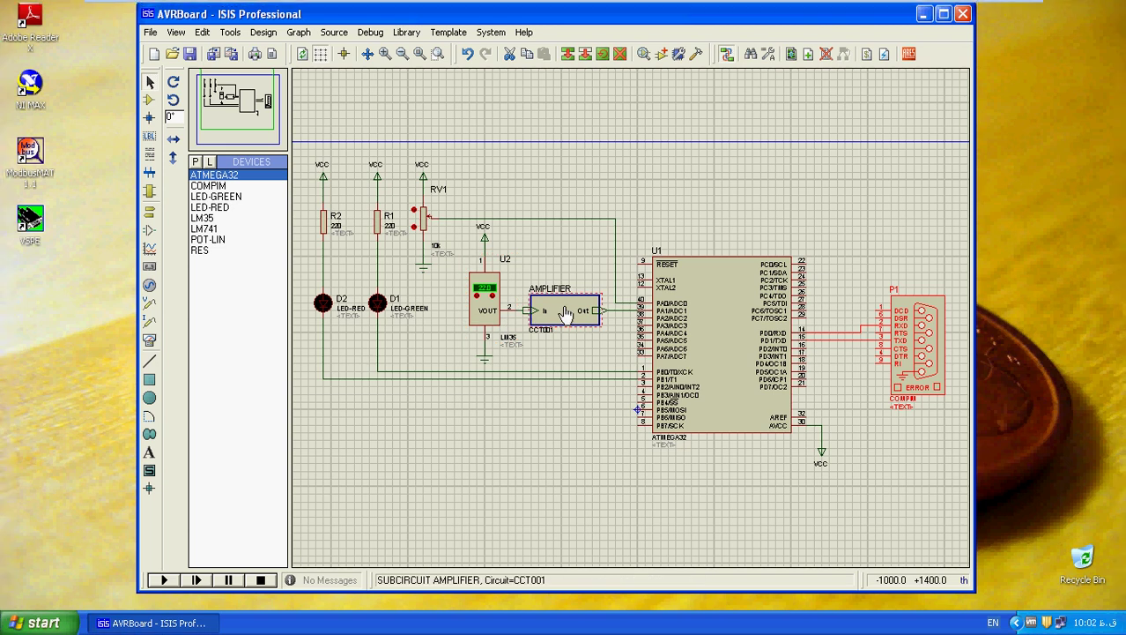
- Inspect the AMPLIFIER subcircuit's child sheet, return to the root sheet, and close ISIS without saving the design
{"action": "key", "text": "ctrl+c"}
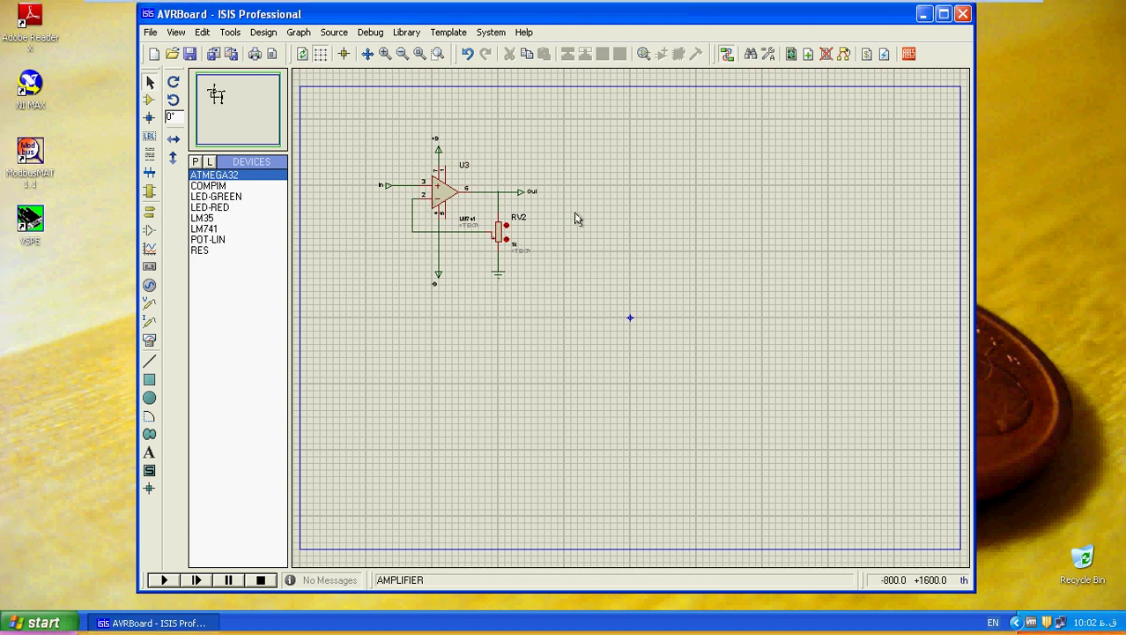
{"action": "key", "text": "ctrl+c"}
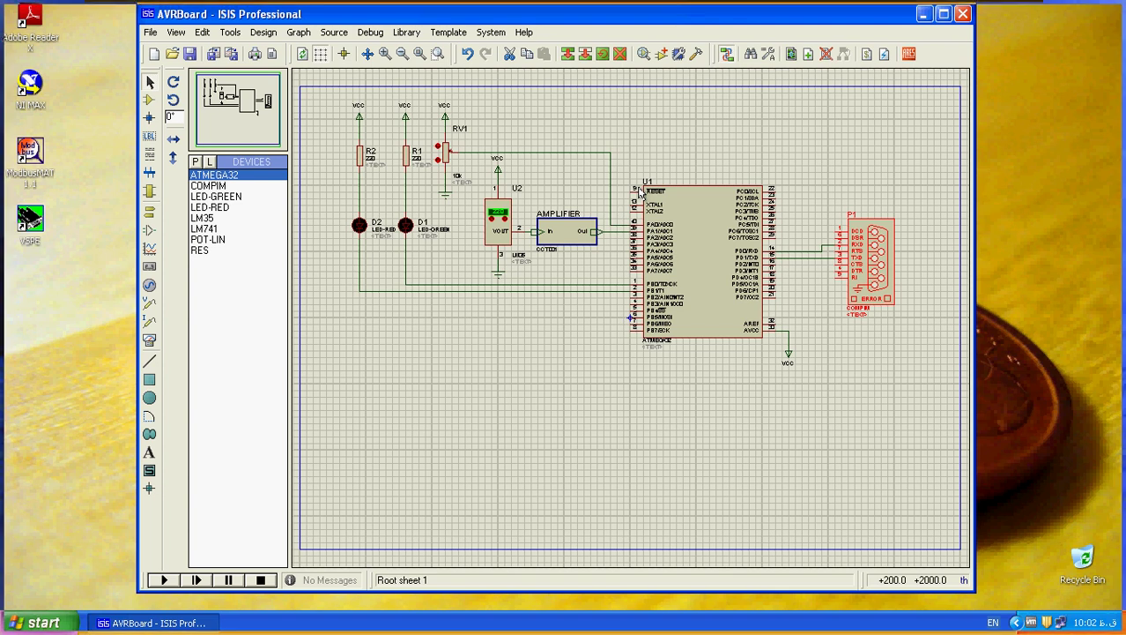
{"action": "left_click", "coordinate": [965, 15]}
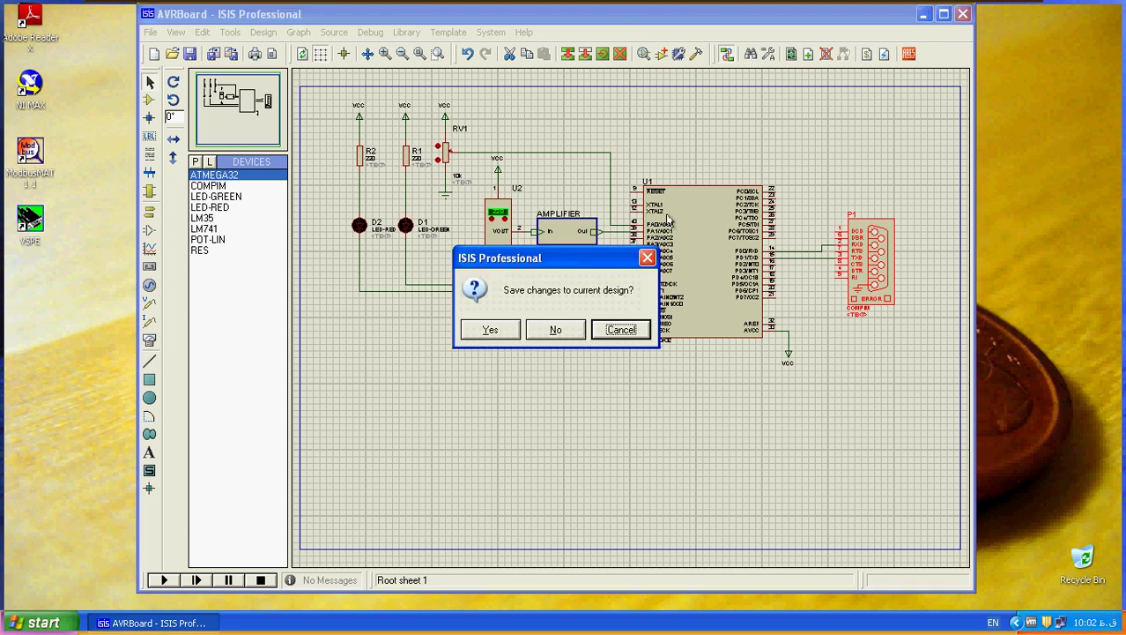
{"action": "left_click", "coordinate": [569, 331]}
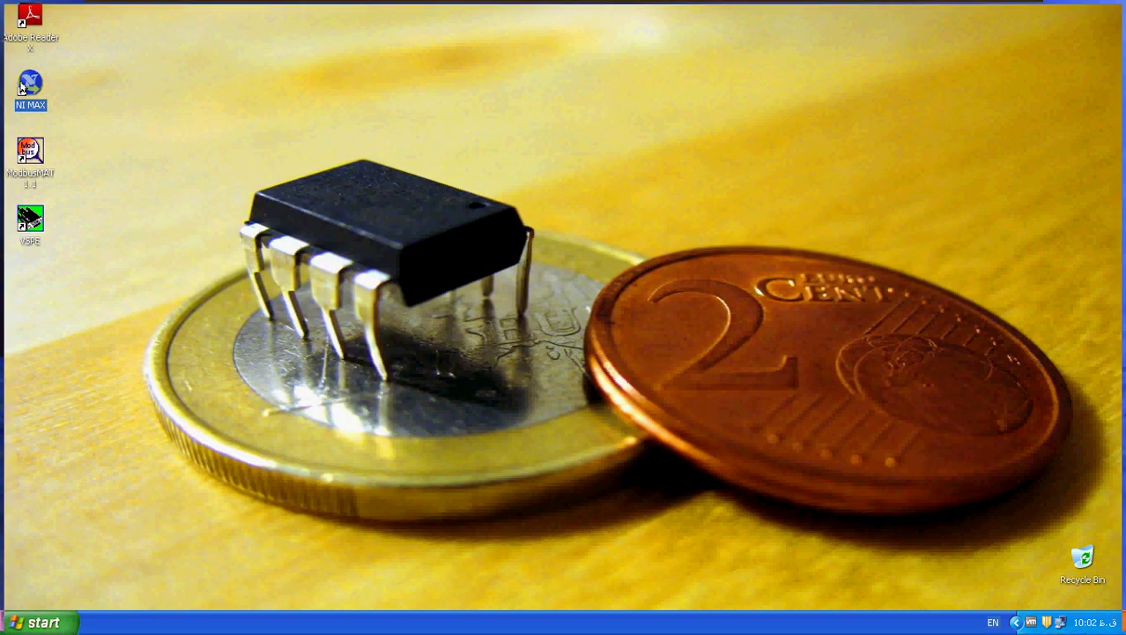
- Examine the installed software and the Serial & Parallel ports in NI MAX, and close it
{"action": "double_click", "coordinate": [29, 85]}
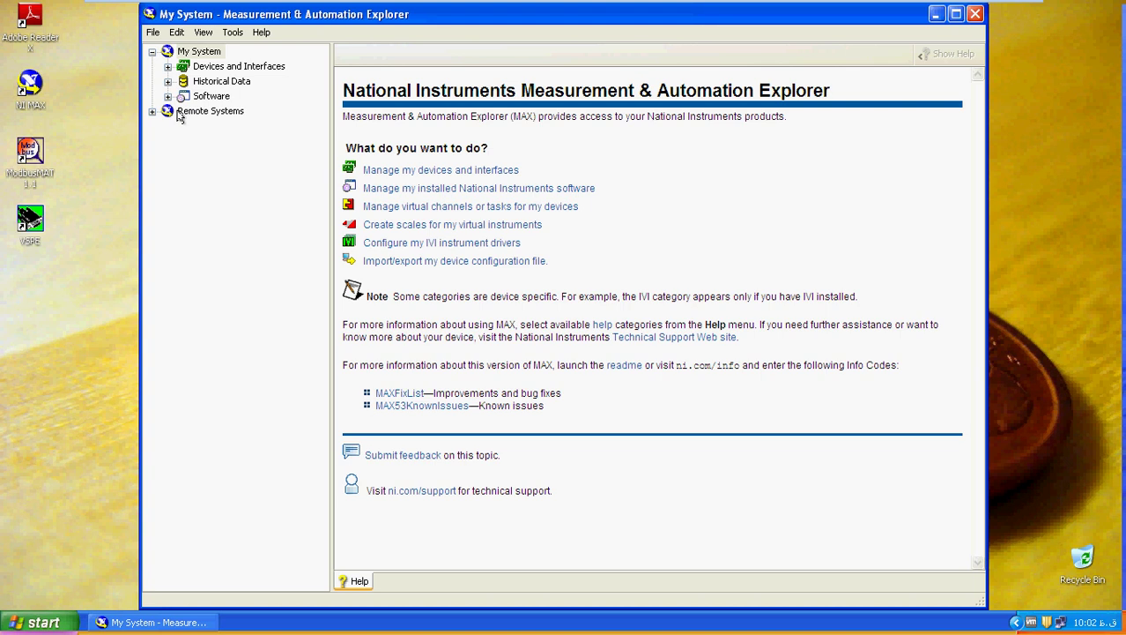
{"action": "left_click", "coordinate": [167, 67]}
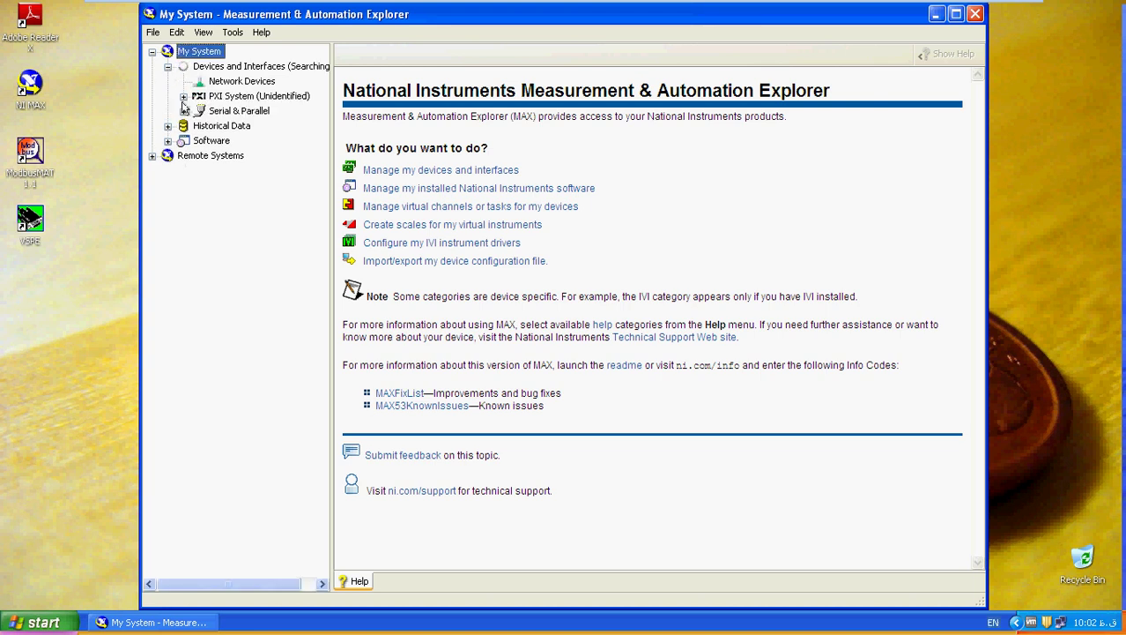
{"action": "left_click", "coordinate": [168, 141]}
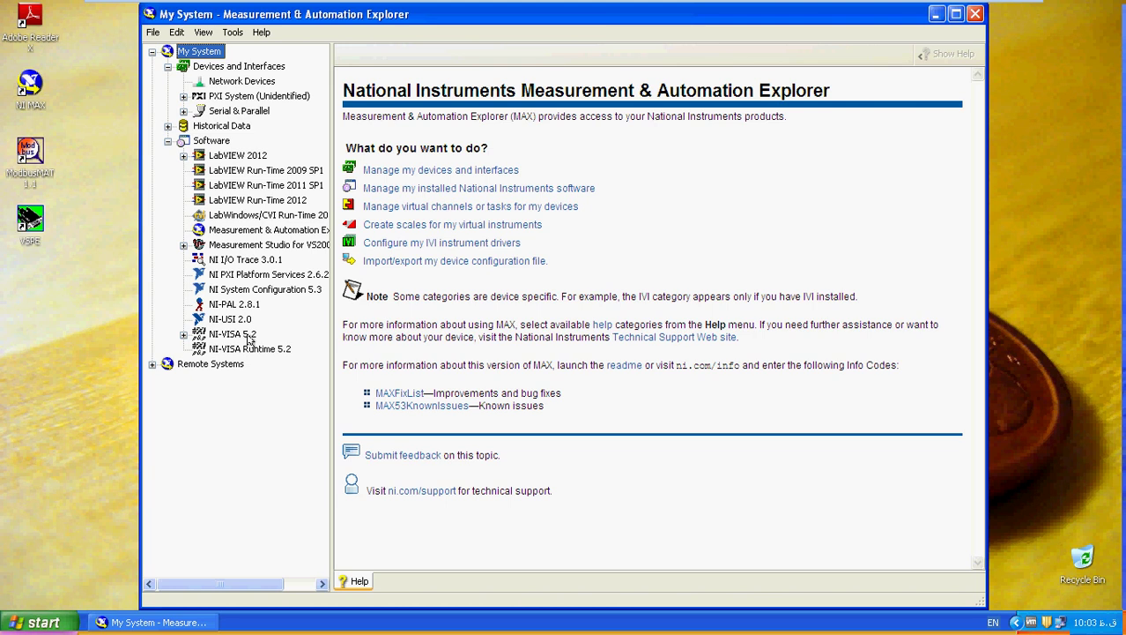
{"action": "left_click", "coordinate": [184, 110]}
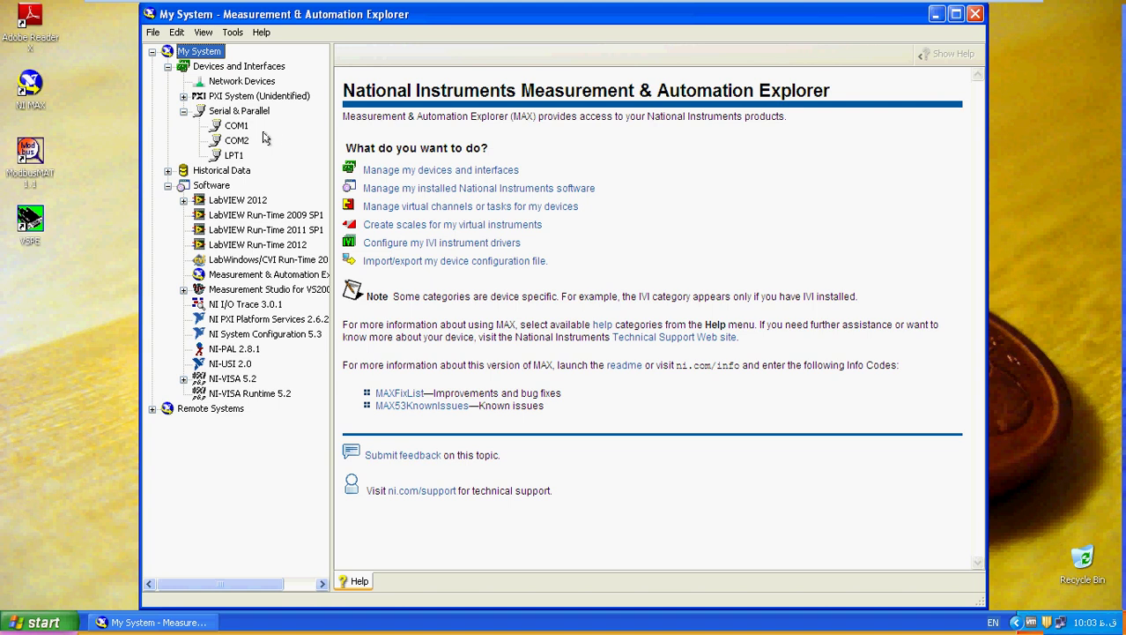
{"action": "left_click", "coordinate": [976, 17]}
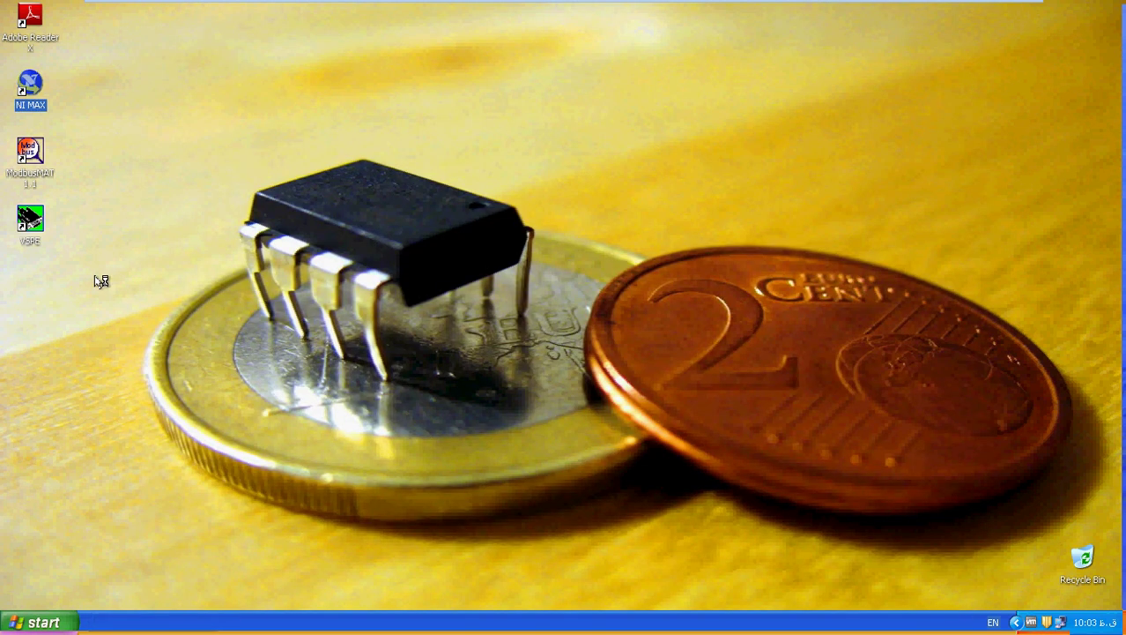
- In Virtual Serial Ports Emulator, create a Pair device linking COM3 and COM4, and minimize the emulator
{"action": "double_click", "coordinate": [32, 218]}
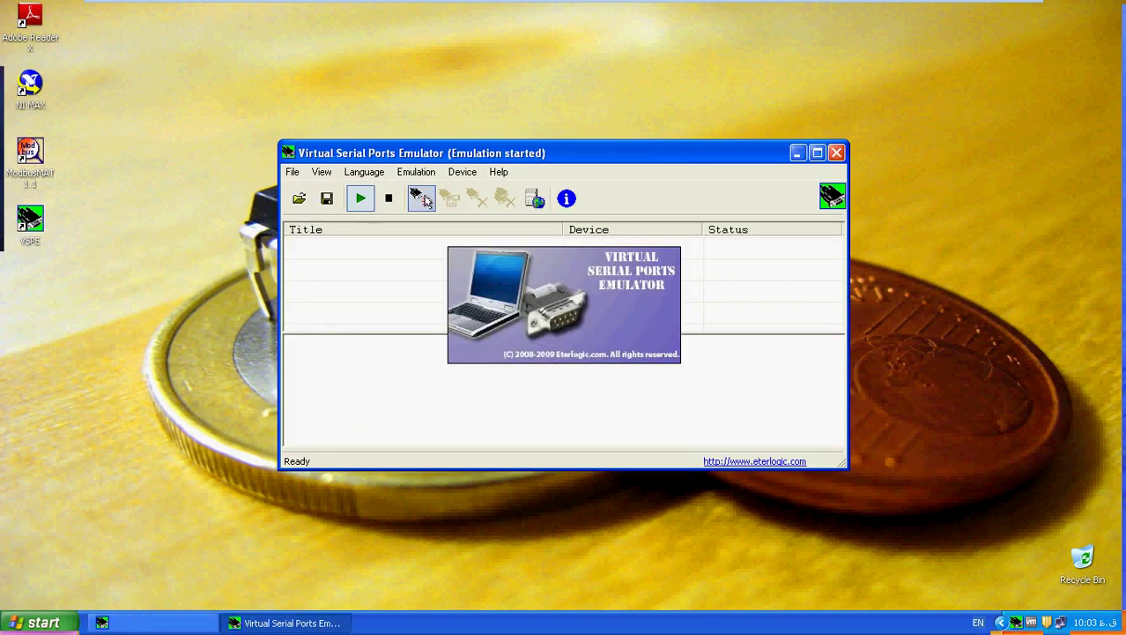
{"action": "left_click", "coordinate": [421, 198]}
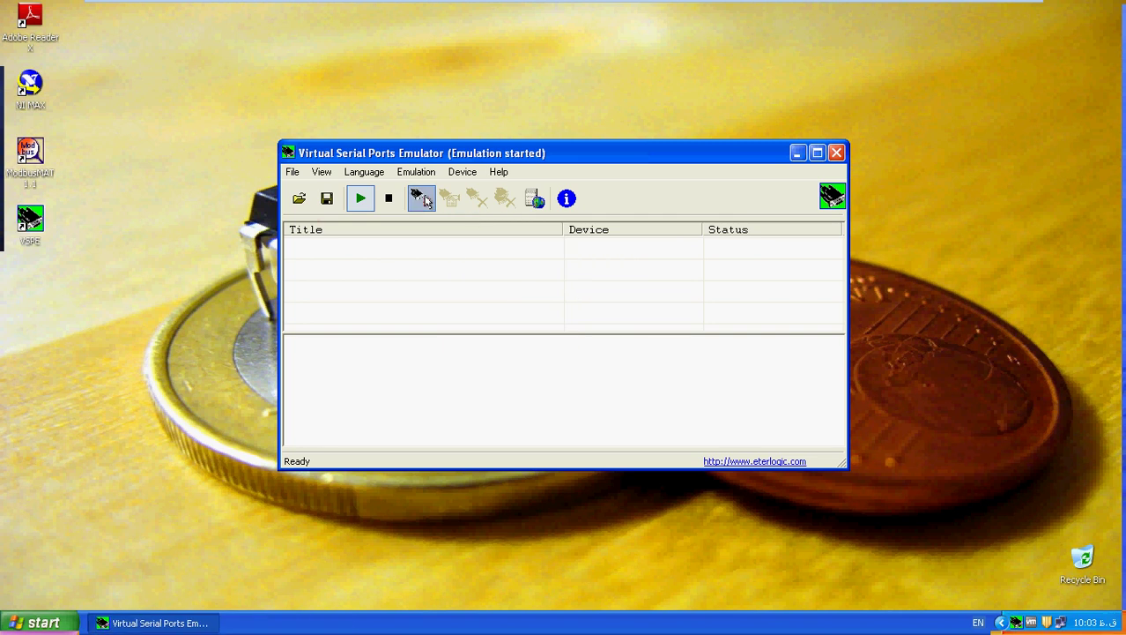
{"action": "left_click", "coordinate": [561, 204]}
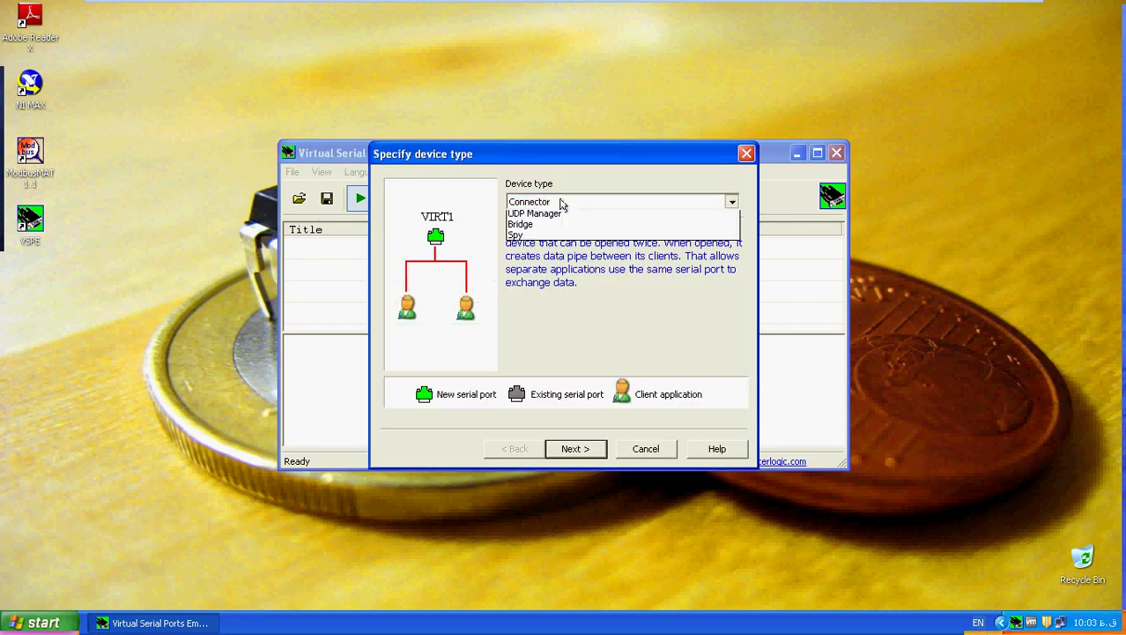
{"action": "left_click", "coordinate": [558, 240]}
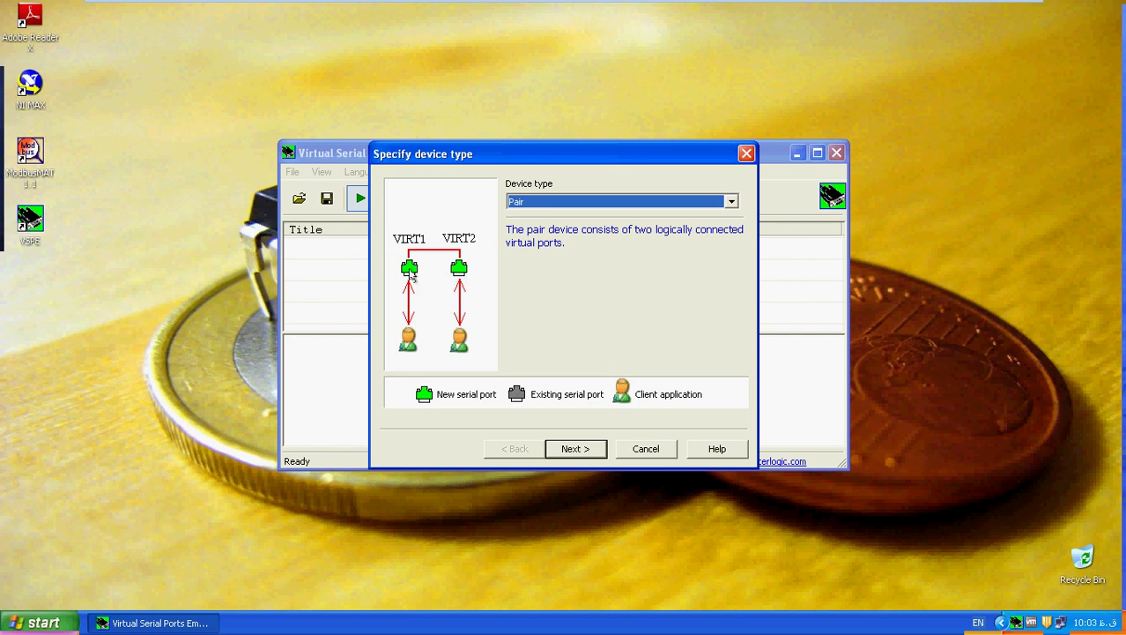
{"action": "left_click", "coordinate": [588, 451]}
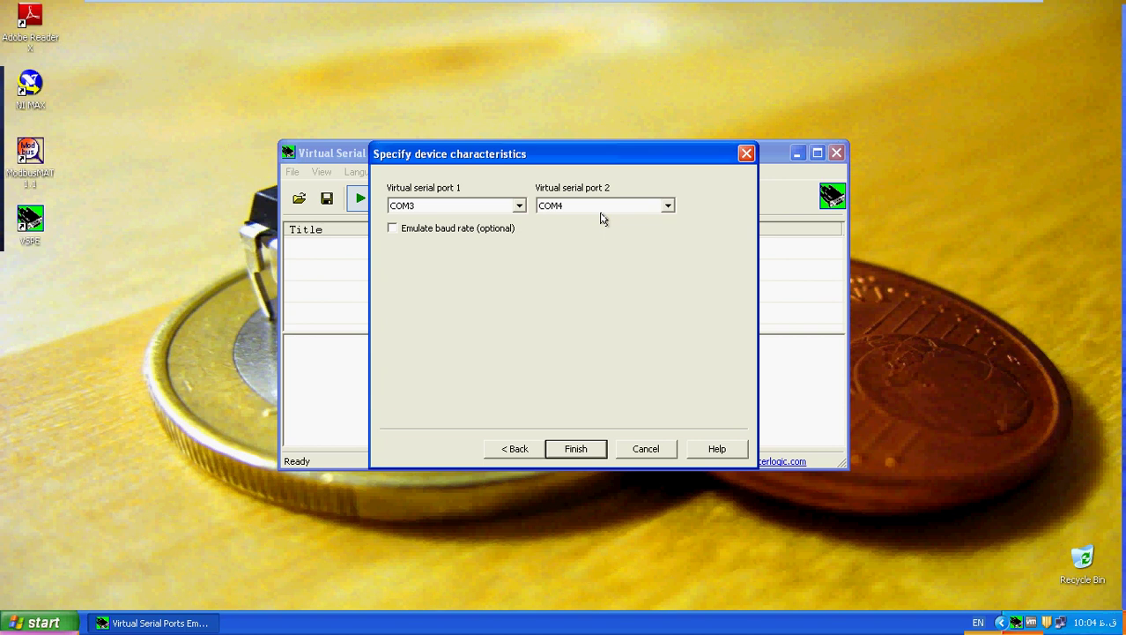
{"action": "left_click", "coordinate": [578, 450]}
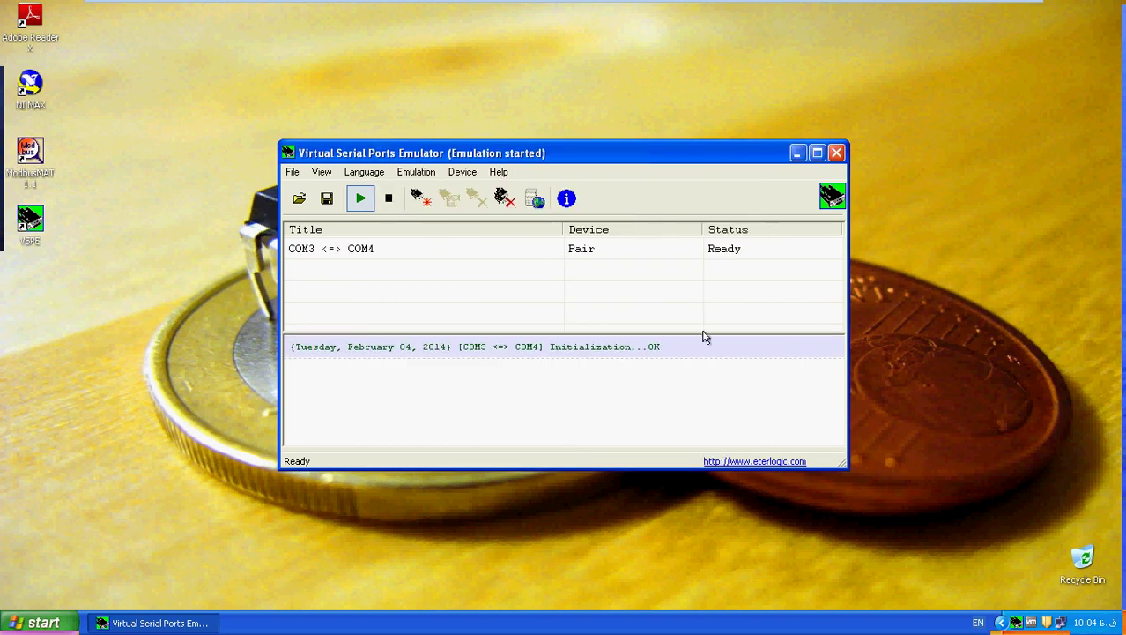
{"action": "left_click", "coordinate": [796, 156]}
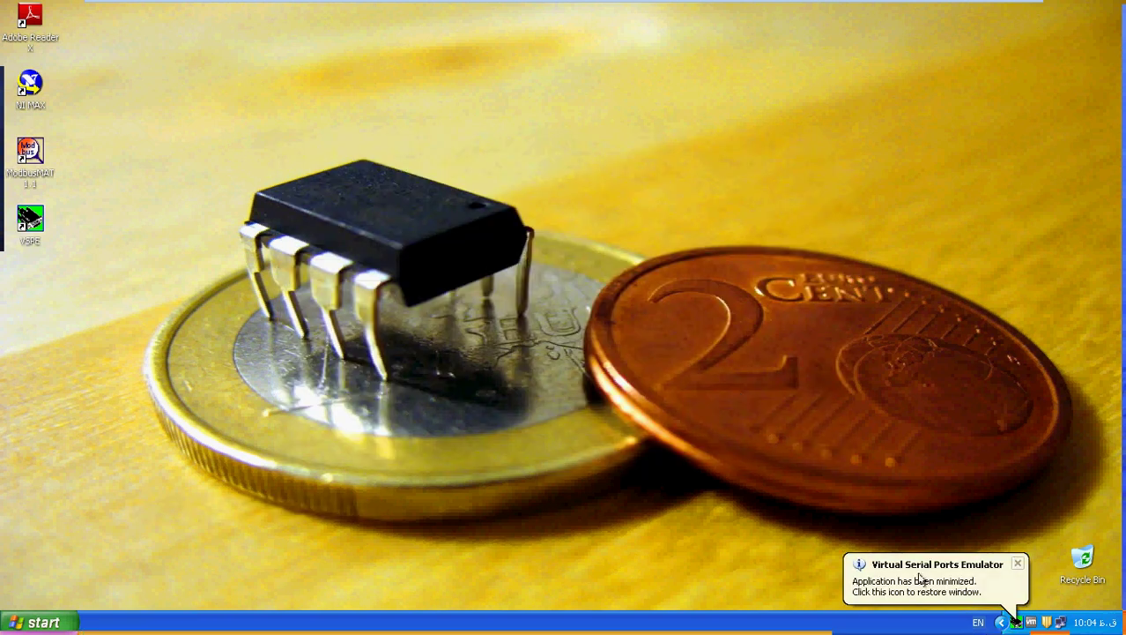
- Reopen the AVRBoard design in ISIS Professional and start its simulation
{"action": "left_click", "coordinate": [42, 622]}
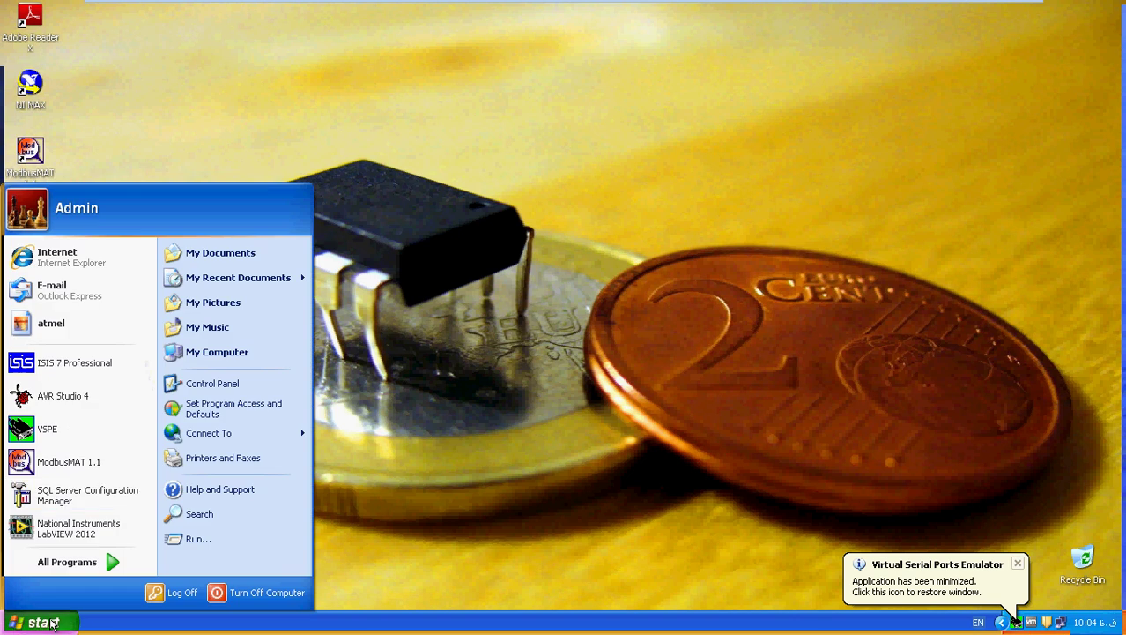
{"action": "left_click", "coordinate": [80, 364]}
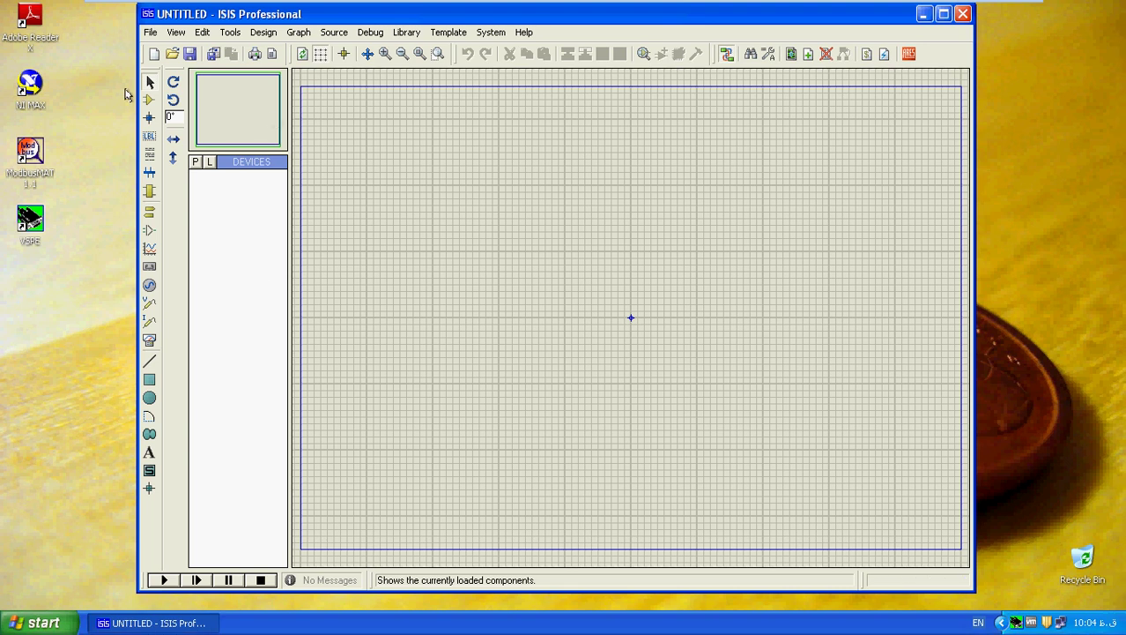
{"action": "left_click", "coordinate": [149, 33]}
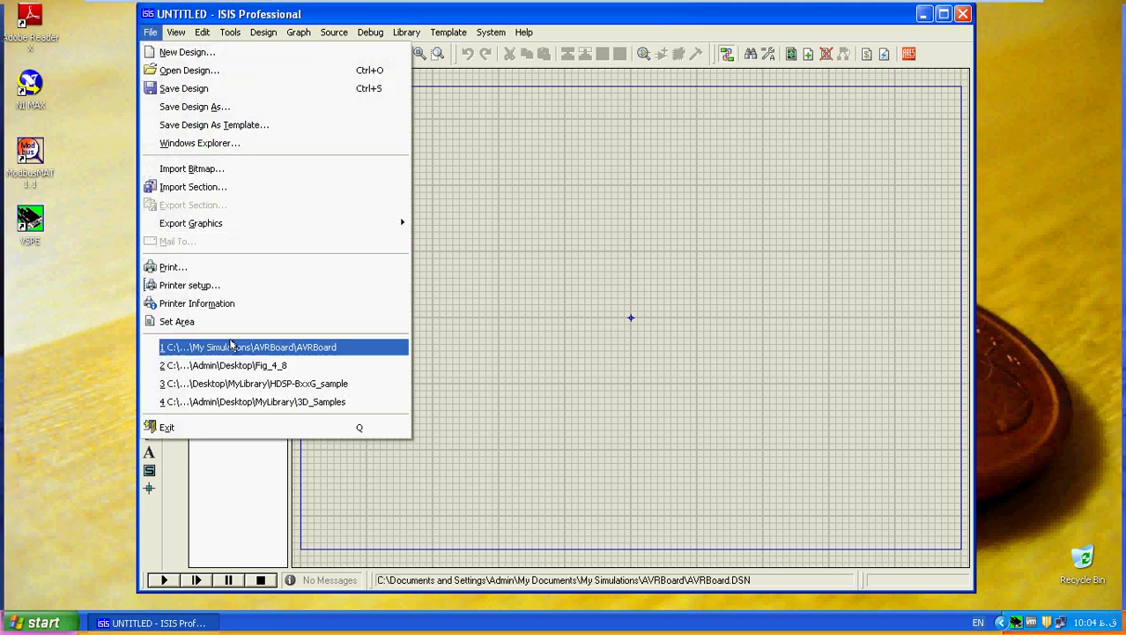
{"action": "left_click", "coordinate": [231, 346]}
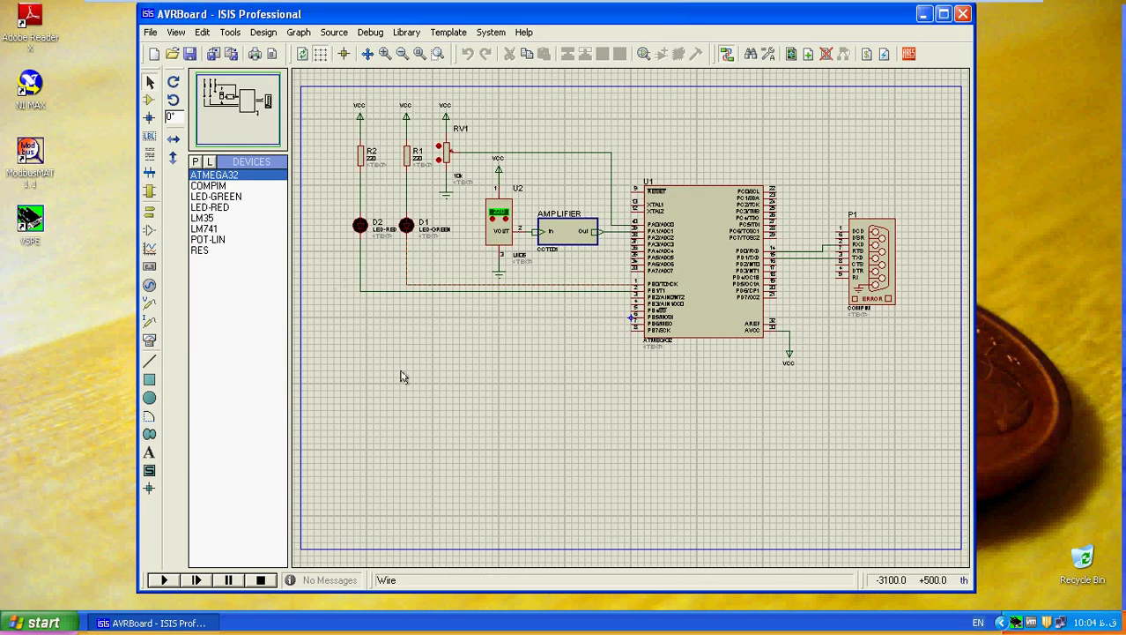
{"action": "left_click", "coordinate": [164, 579]}
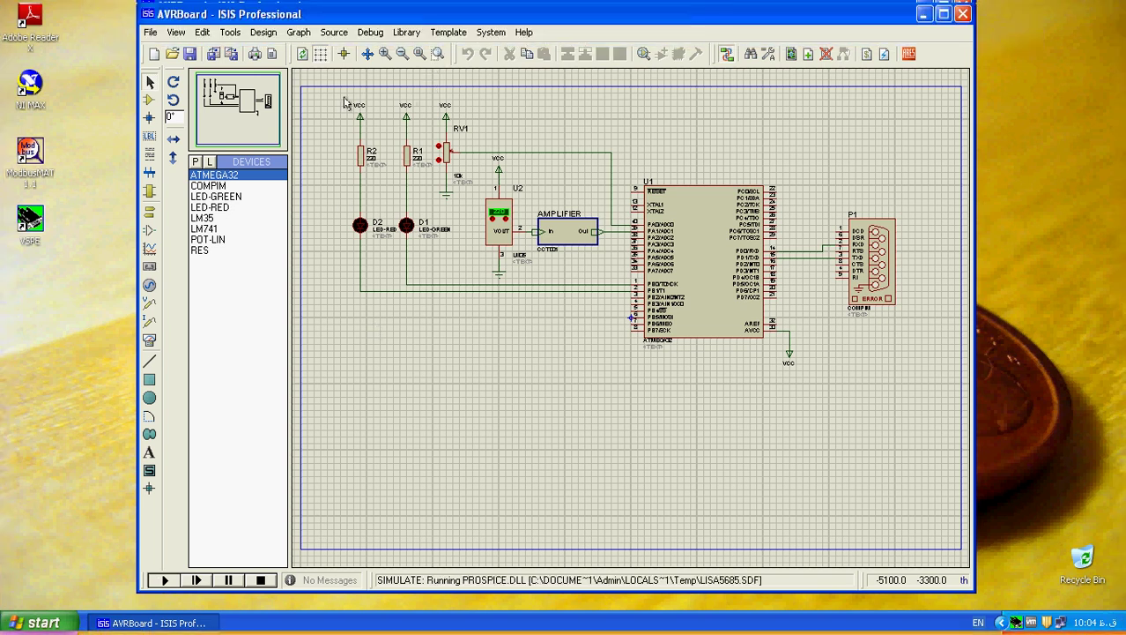
- Enlarge the view of the LEDs, potentiometer RV1 and LM35 sensor, and shift the simulation window aside to free desktop space
{"action": "left_click", "coordinate": [435, 54]}
{"action": "scroll", "coordinate": [380, 81], "scroll_direction": "up", "scroll_amount": 3}
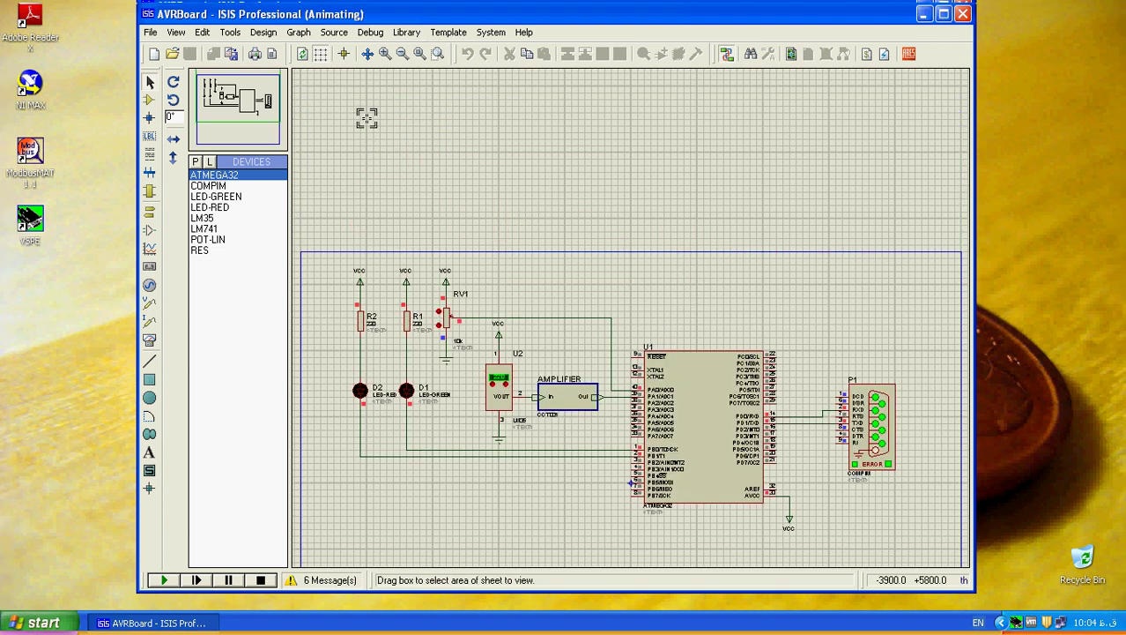
{"action": "left_click_drag", "start_coordinate": [366, 289], "coordinate": [617, 481]}
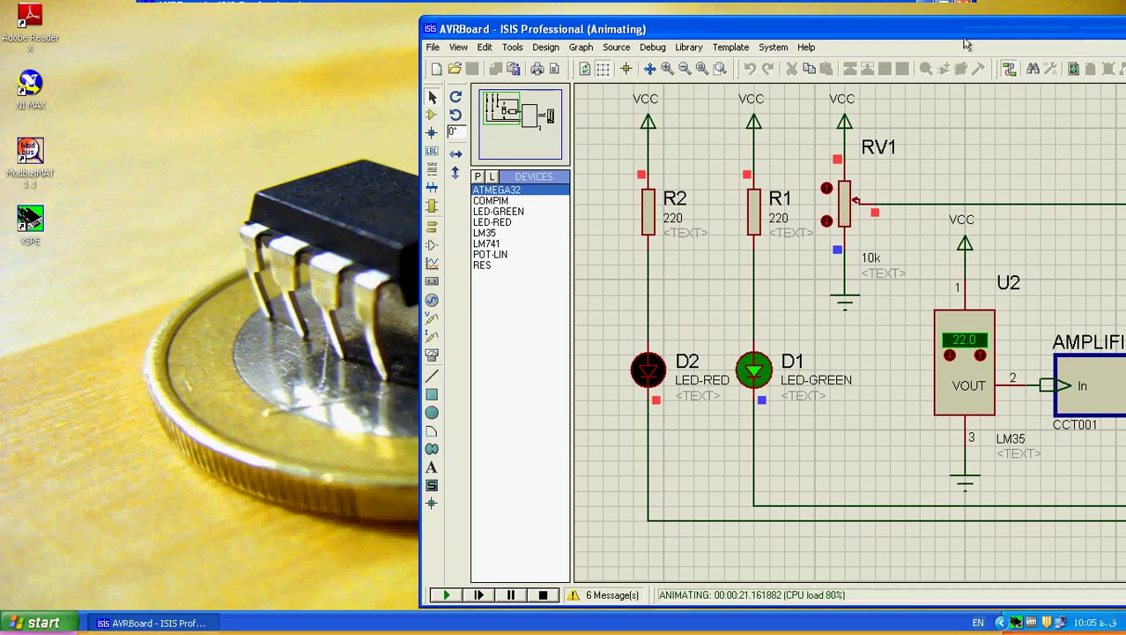
{"action": "left_click_drag", "start_coordinate": [983, 28], "coordinate": [995, 20]}
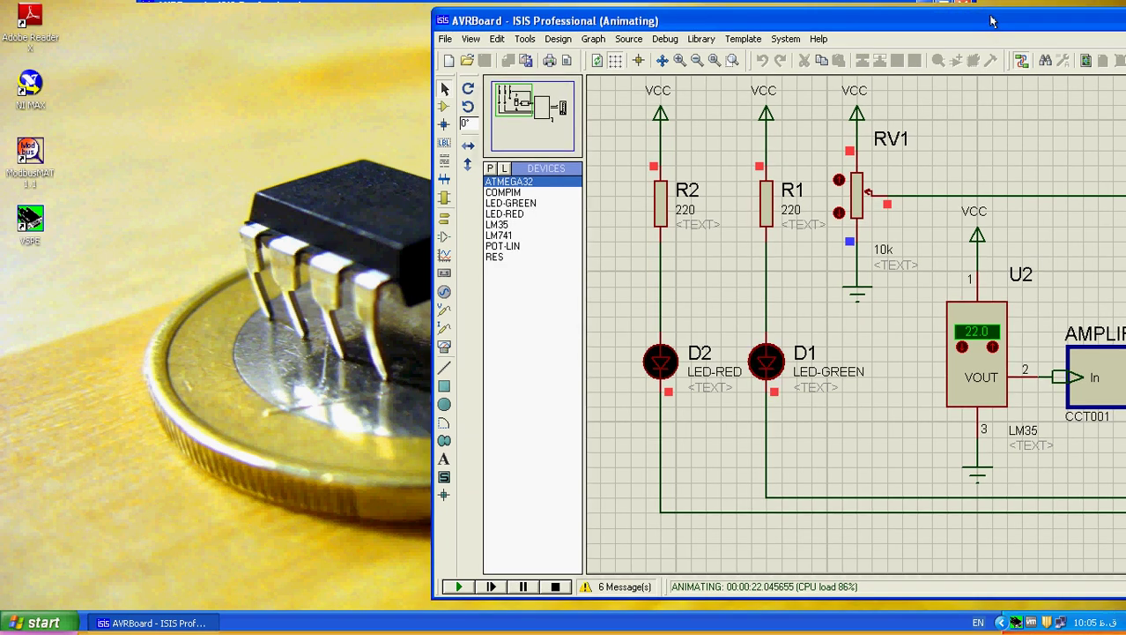
- Open the Windows Services console from the Administrative Tools in Control Panel
{"action": "left_click", "coordinate": [44, 621]}
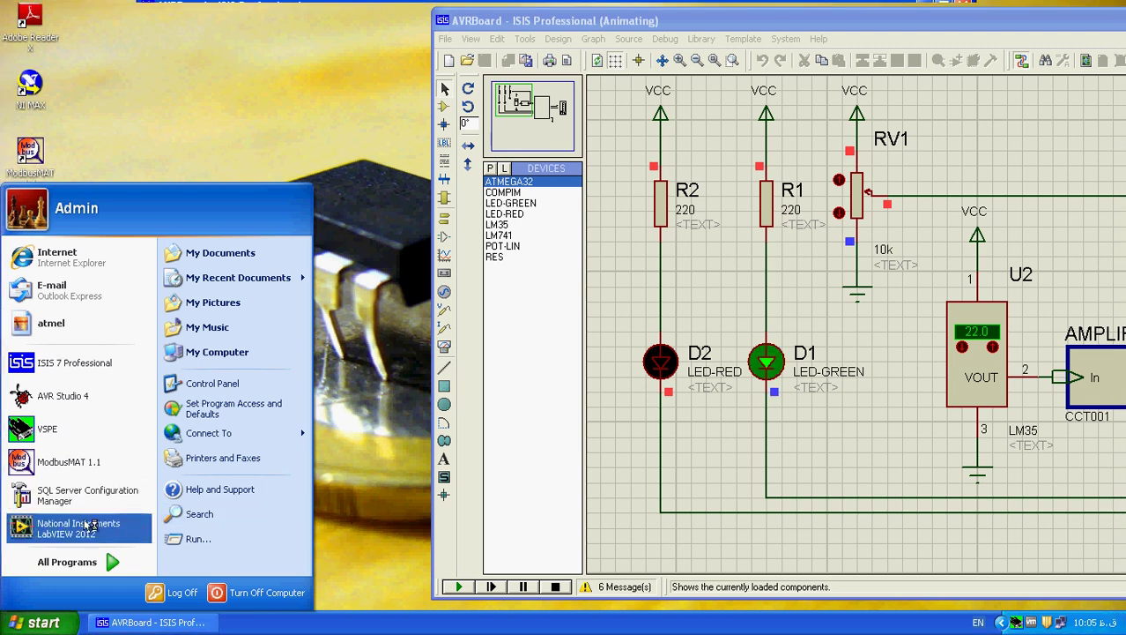
{"action": "left_click", "coordinate": [228, 380]}
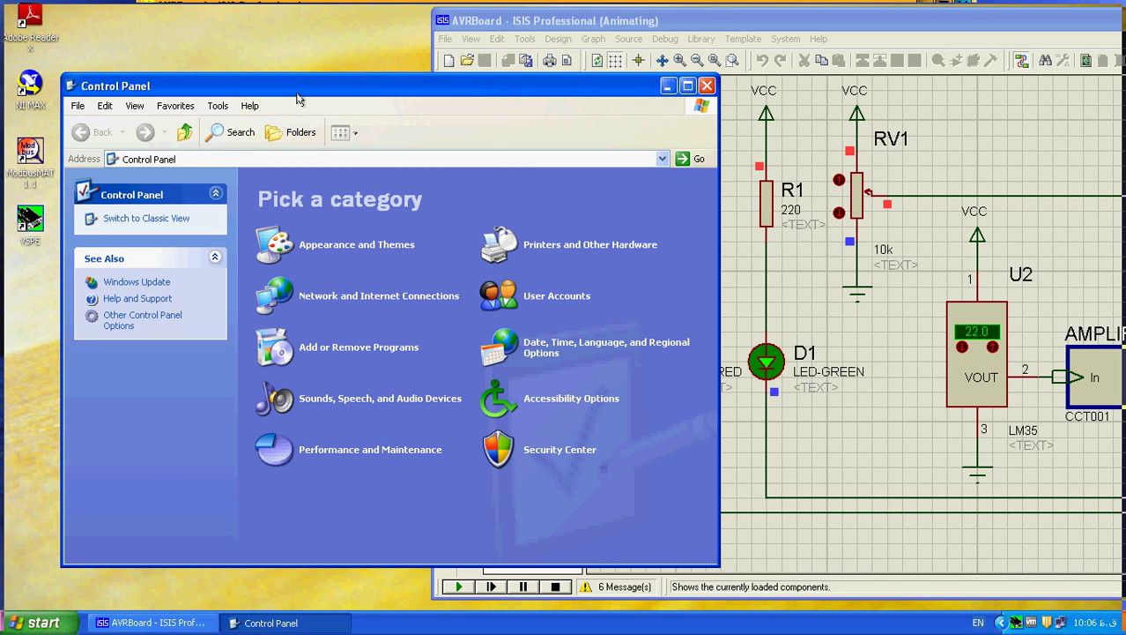
{"action": "left_click", "coordinate": [377, 451]}
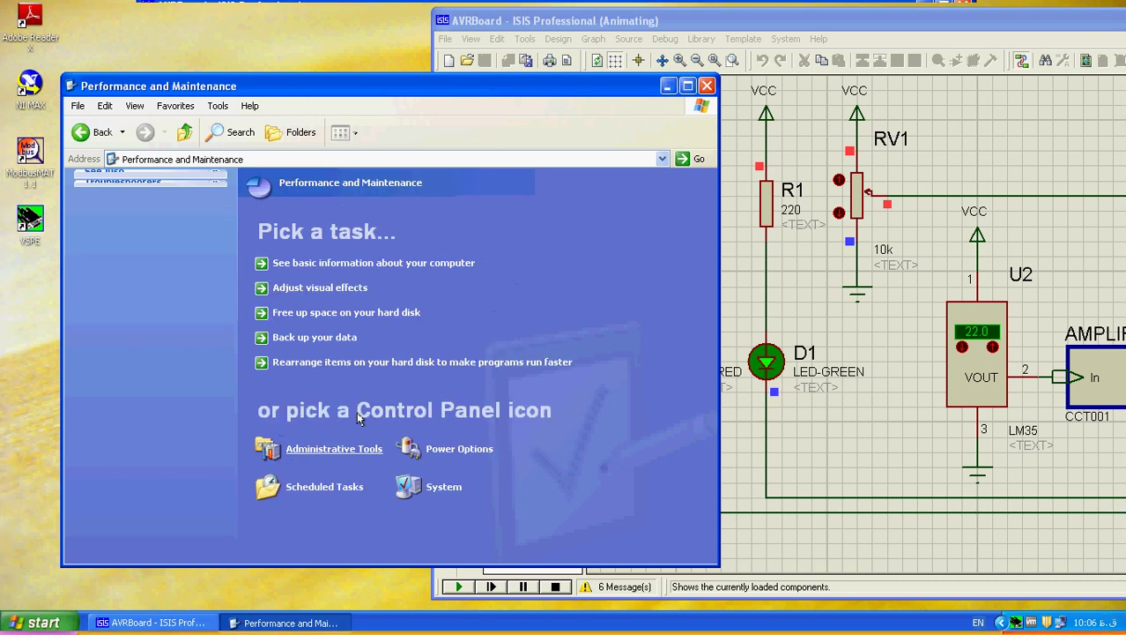
{"action": "left_click", "coordinate": [334, 451]}
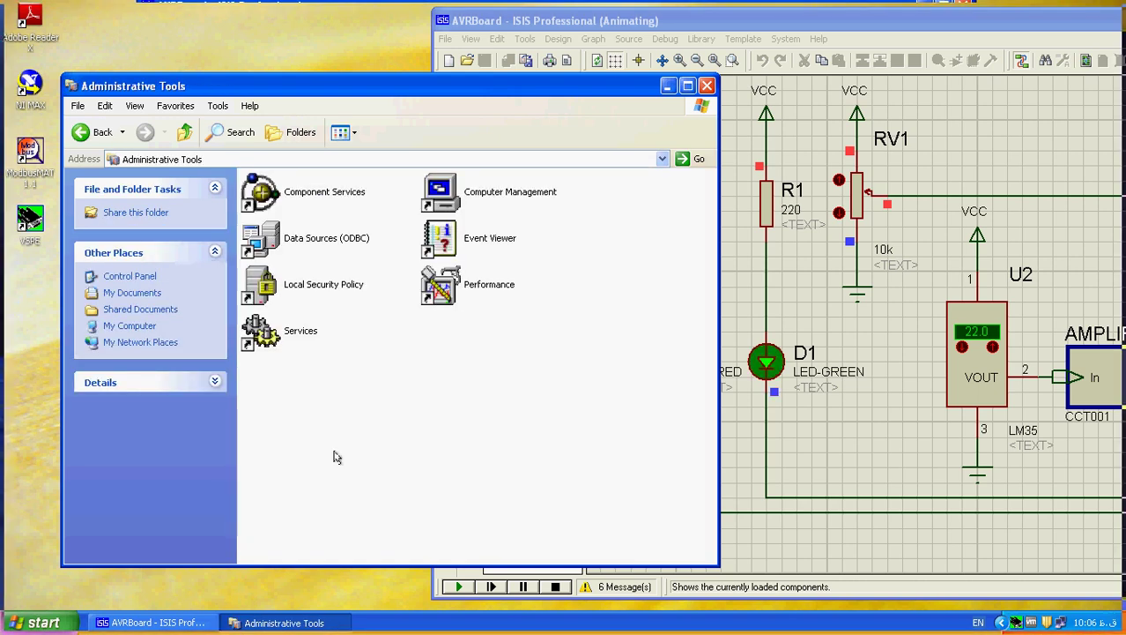
{"action": "left_click", "coordinate": [276, 330]}
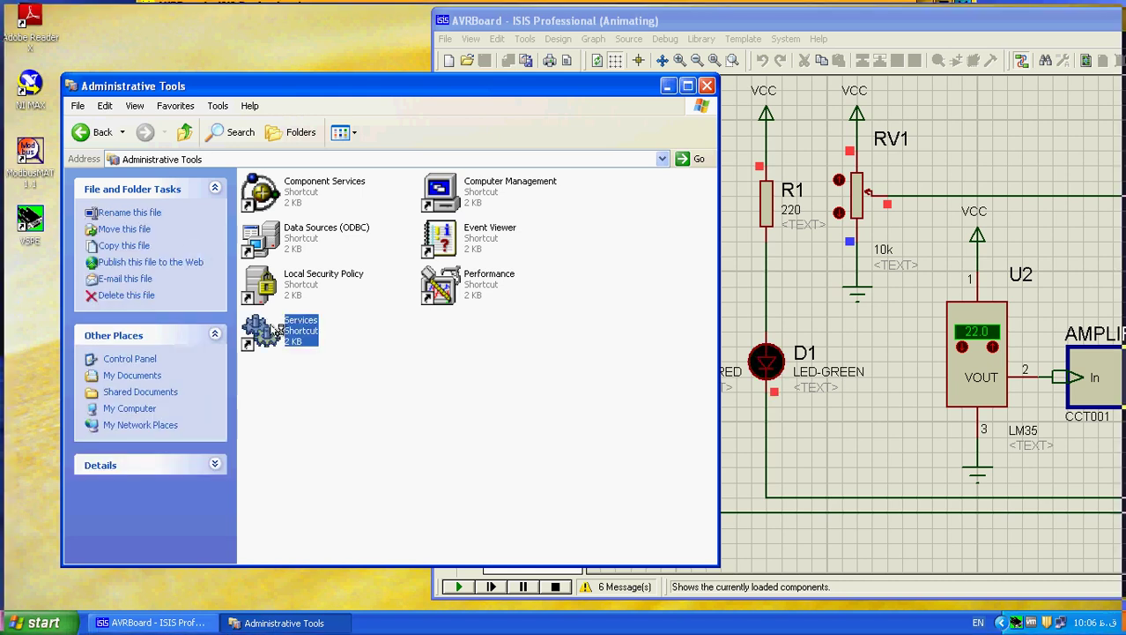
{"action": "double_click", "coordinate": [274, 331]}
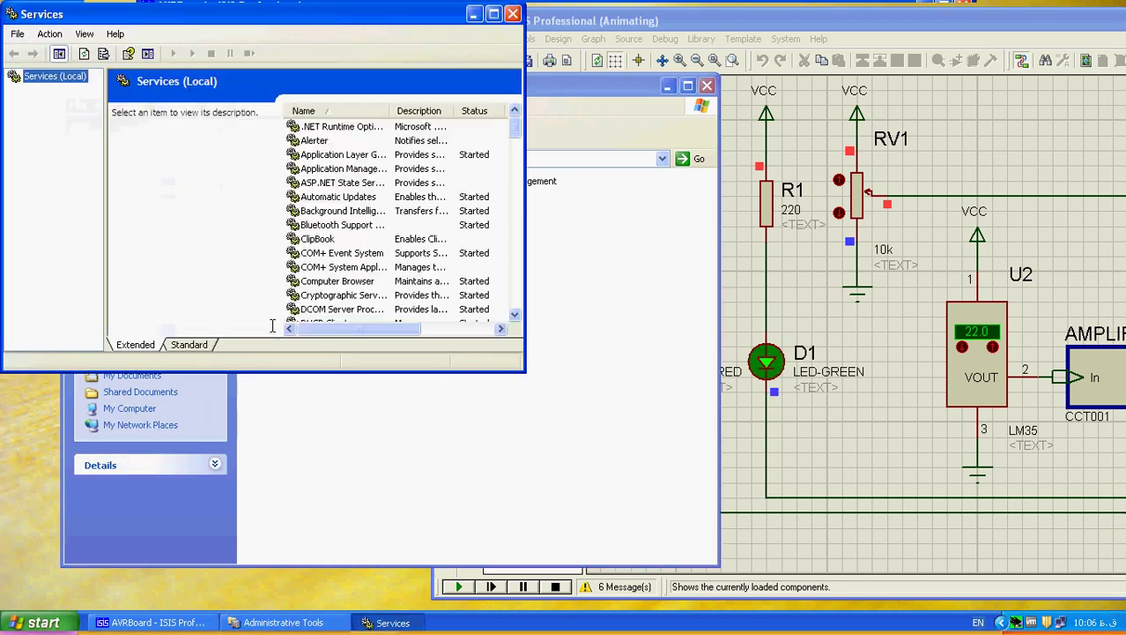
- Restart the NI Variable Engine service without sending an error report, and close the Services and Administrative Tools windows
{"action": "scroll", "coordinate": [514, 320], "scroll_direction": "down", "scroll_amount": 6}
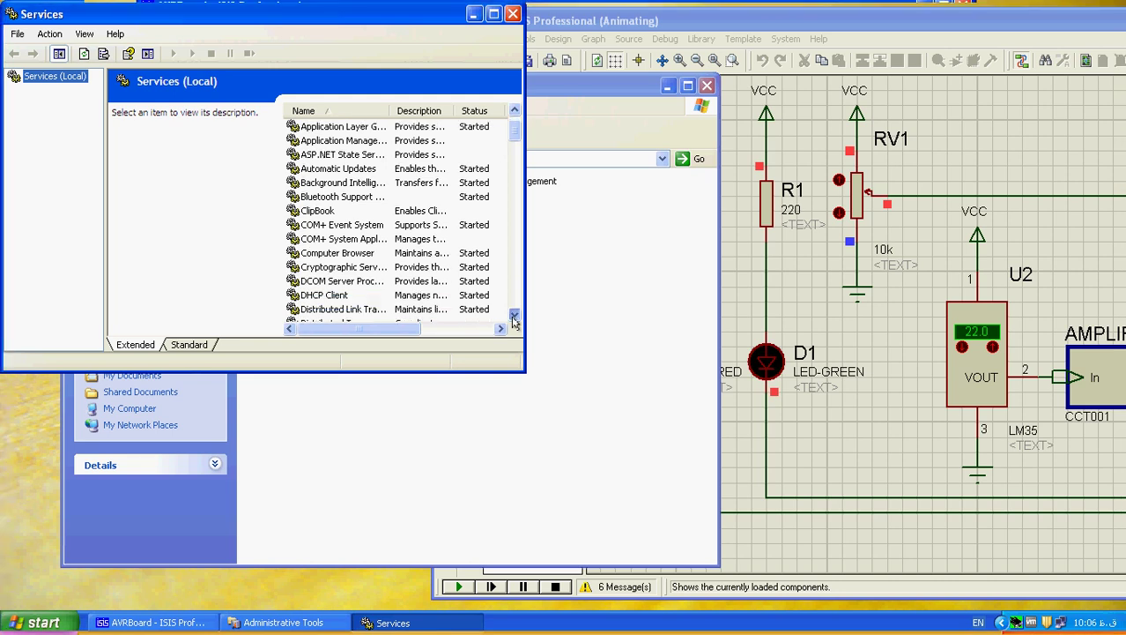
{"action": "scroll", "coordinate": [515, 320], "scroll_direction": "down", "scroll_amount": 8}
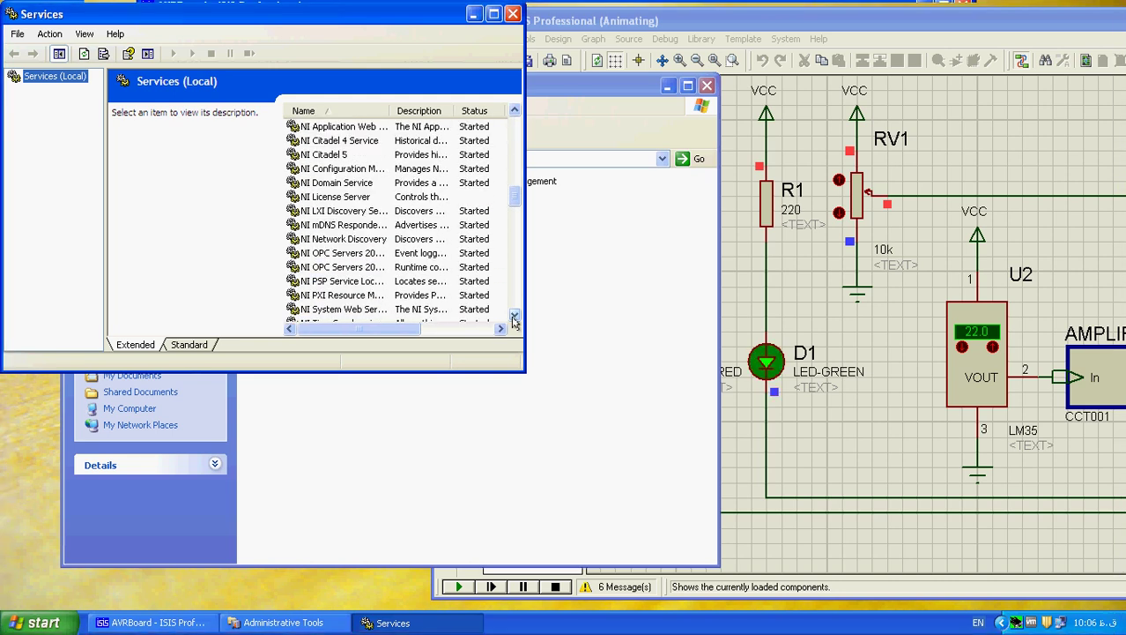
{"action": "scroll", "coordinate": [514, 320], "scroll_direction": "down", "scroll_amount": 4}
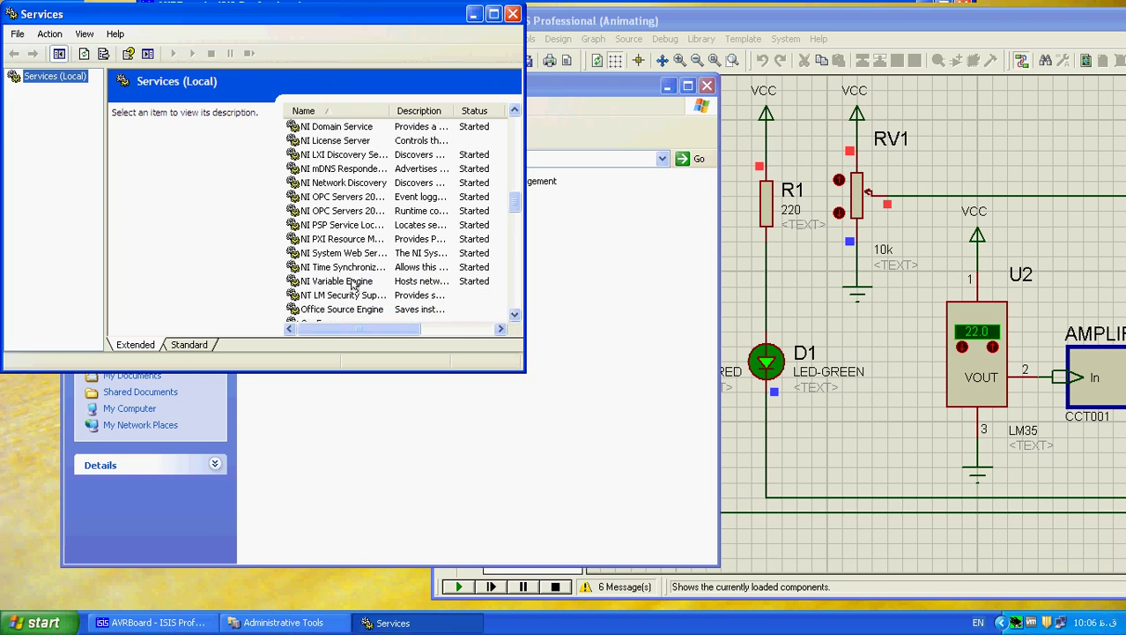
{"action": "left_click", "coordinate": [352, 282]}
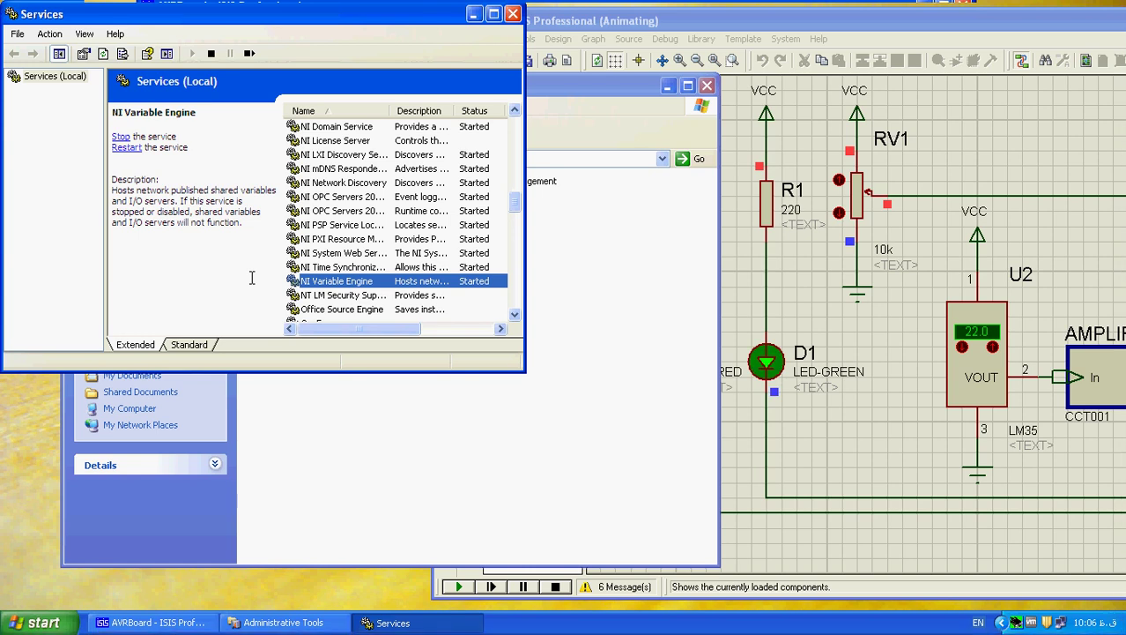
{"action": "left_click", "coordinate": [124, 150]}
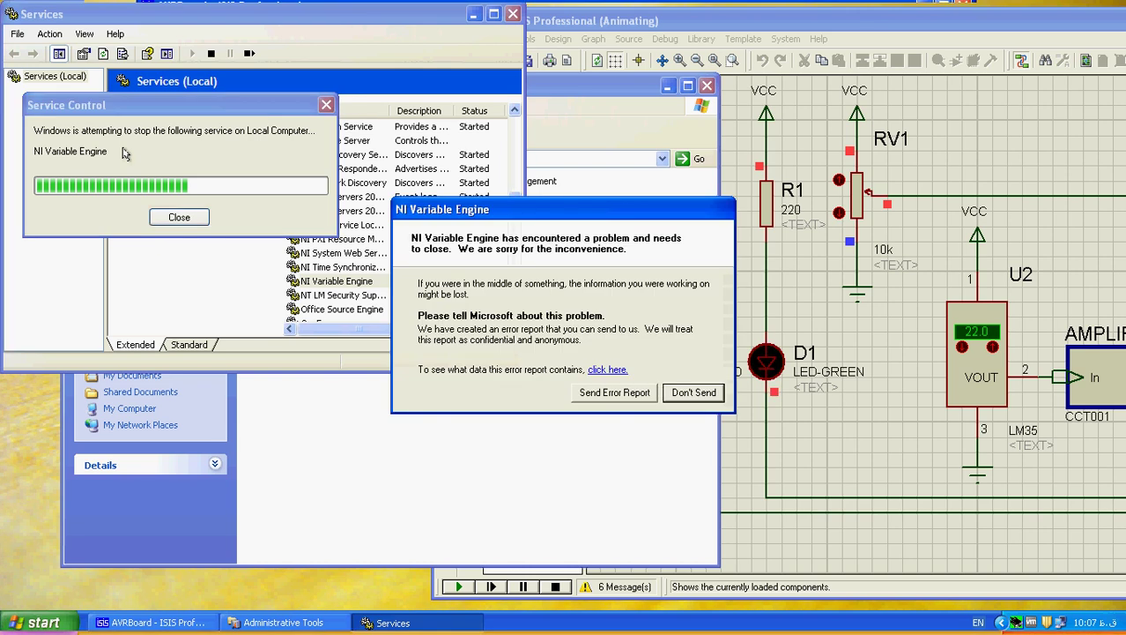
{"action": "left_click", "coordinate": [712, 396]}
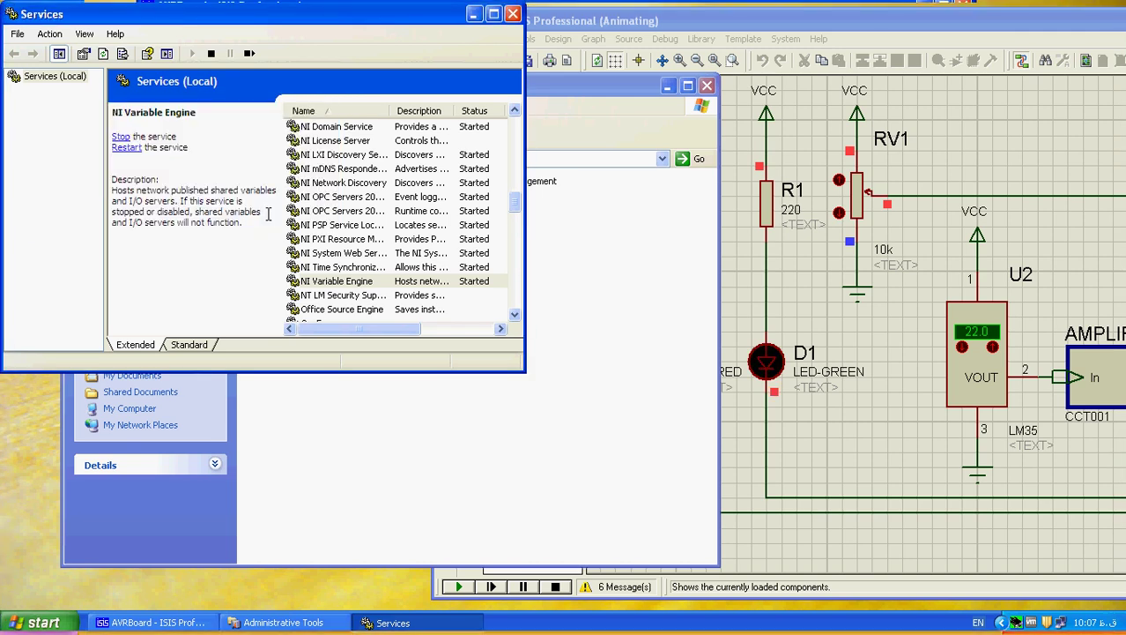
{"action": "left_click", "coordinate": [514, 14]}
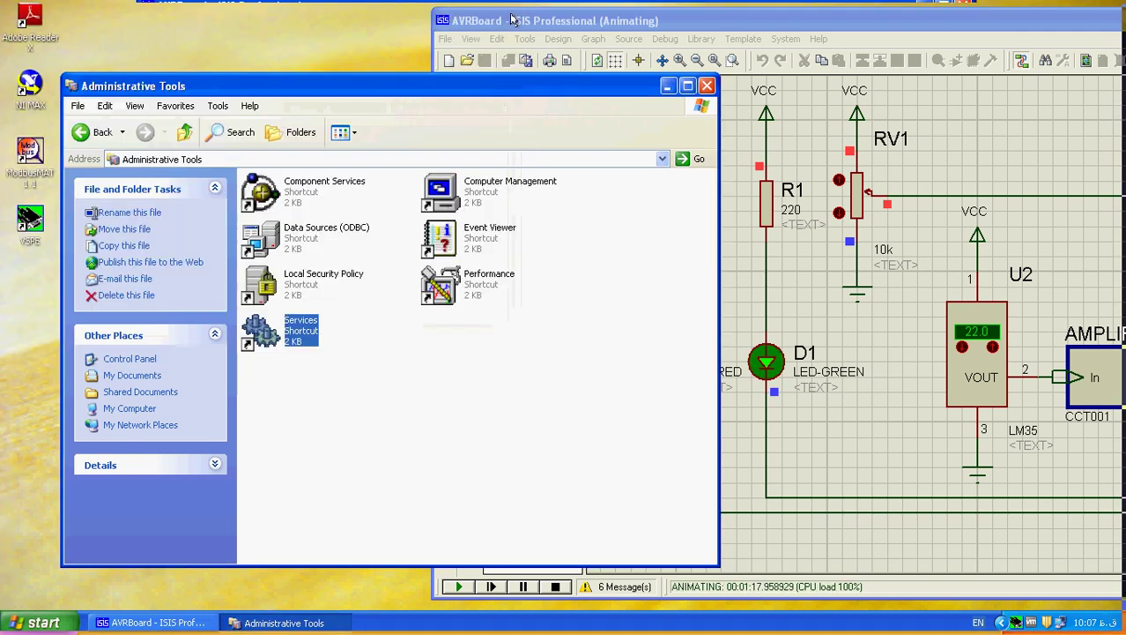
{"action": "left_click", "coordinate": [708, 88]}
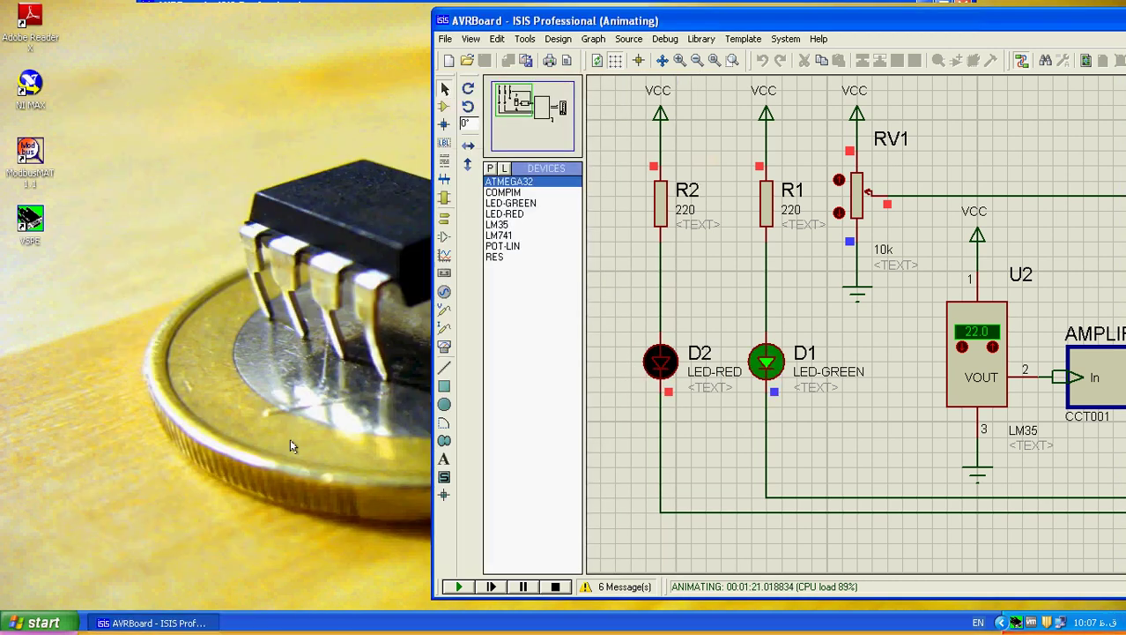
- Launch LabVIEW 2012, dismiss its welcome dialog and create a blank project
{"action": "left_click", "coordinate": [20, 624]}
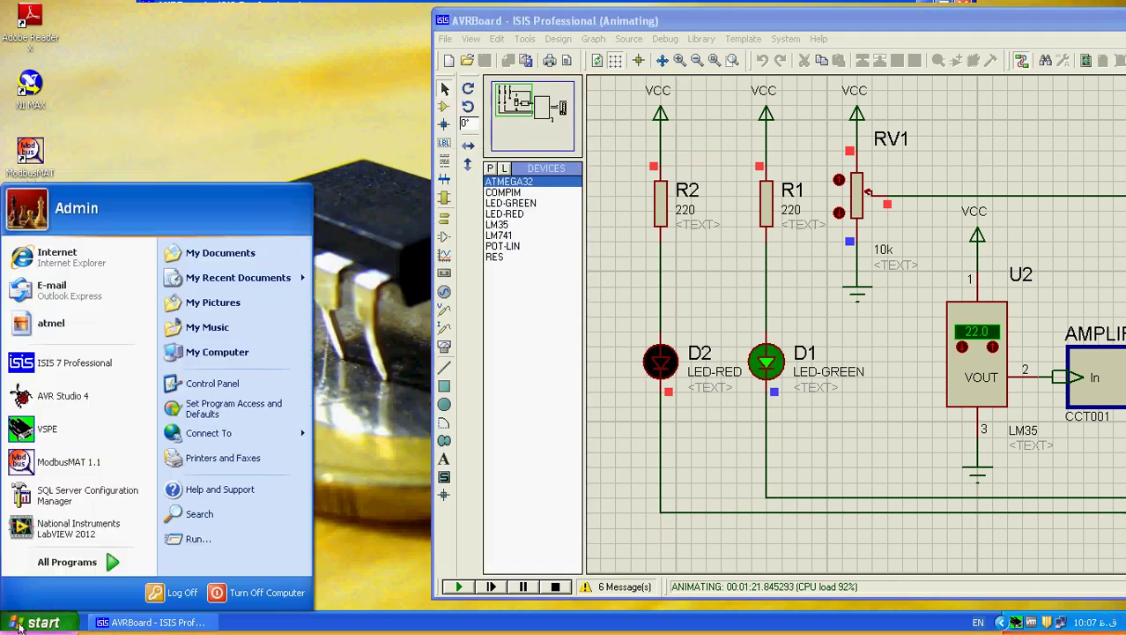
{"action": "left_click", "coordinate": [58, 528]}
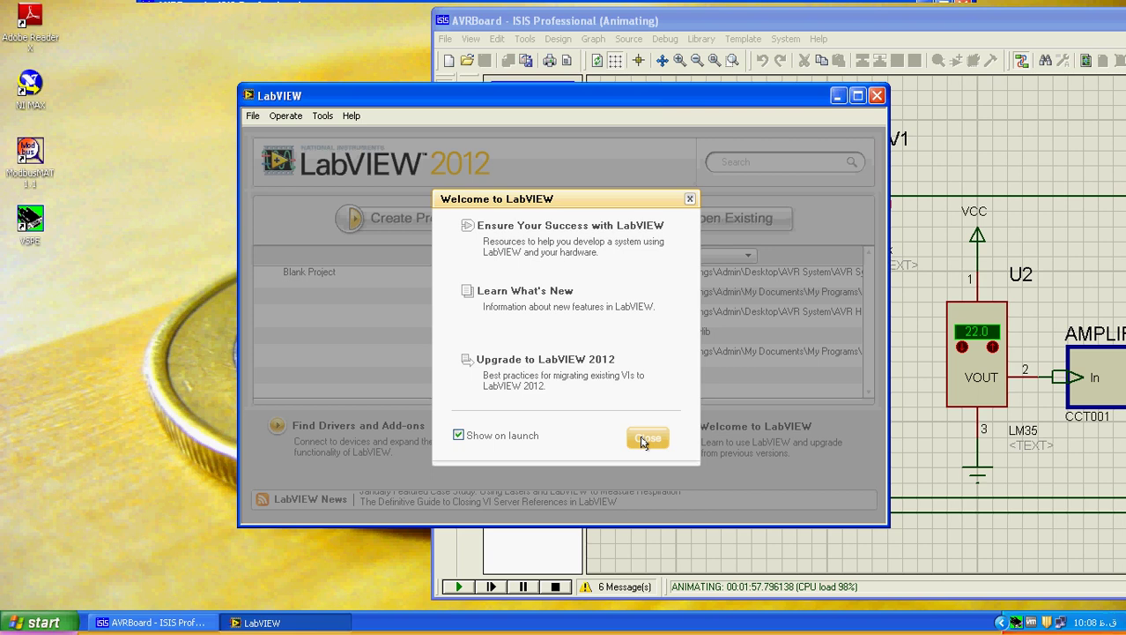
{"action": "left_click", "coordinate": [645, 437]}
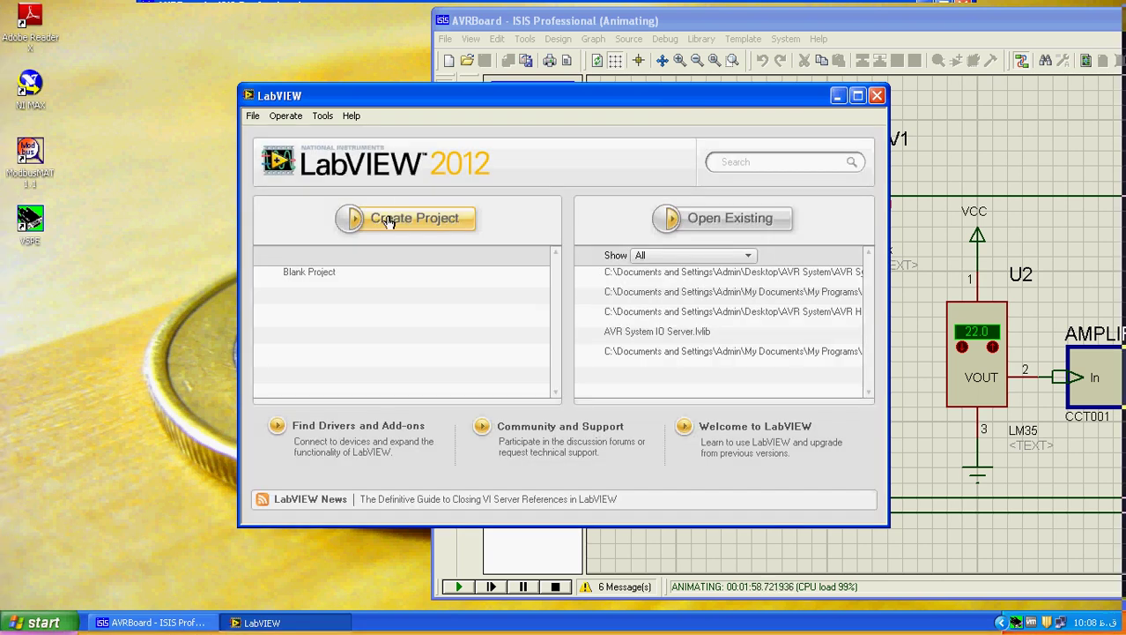
{"action": "left_click", "coordinate": [387, 216]}
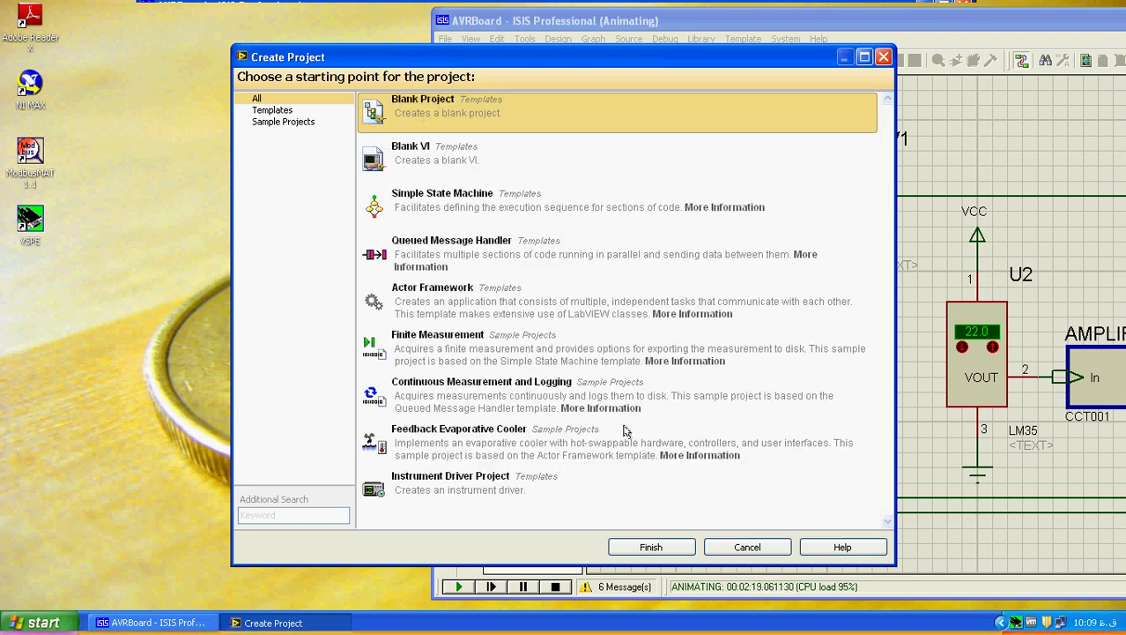
{"action": "left_click", "coordinate": [649, 549]}
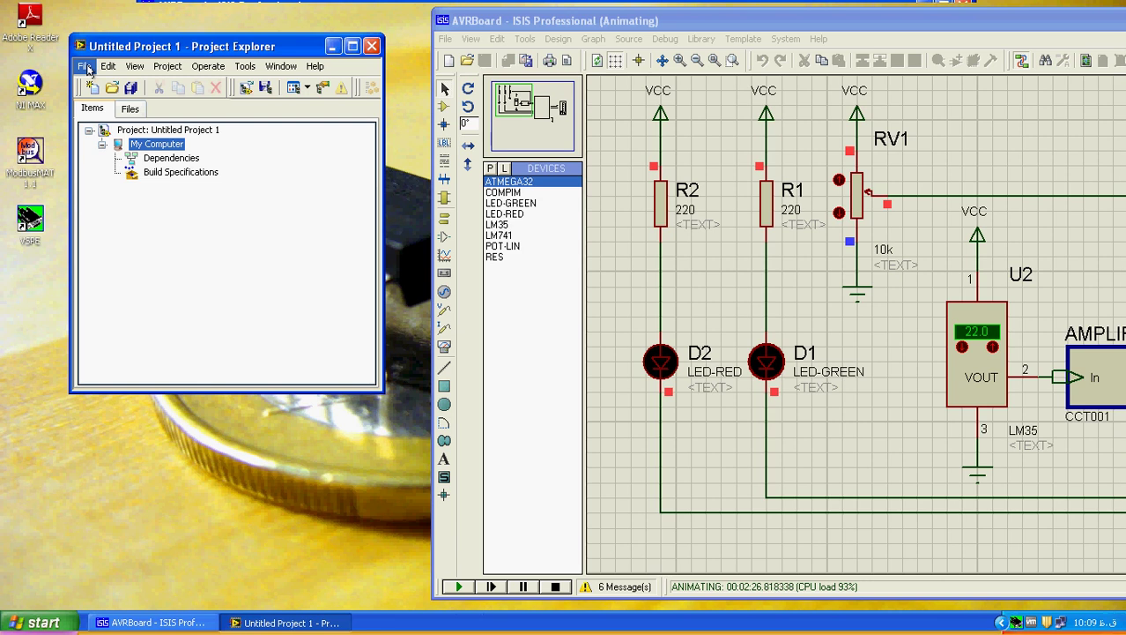
- Start saving the new project and create a folder named AVR System on the Desktop for it
{"action": "left_click", "coordinate": [86, 67]}
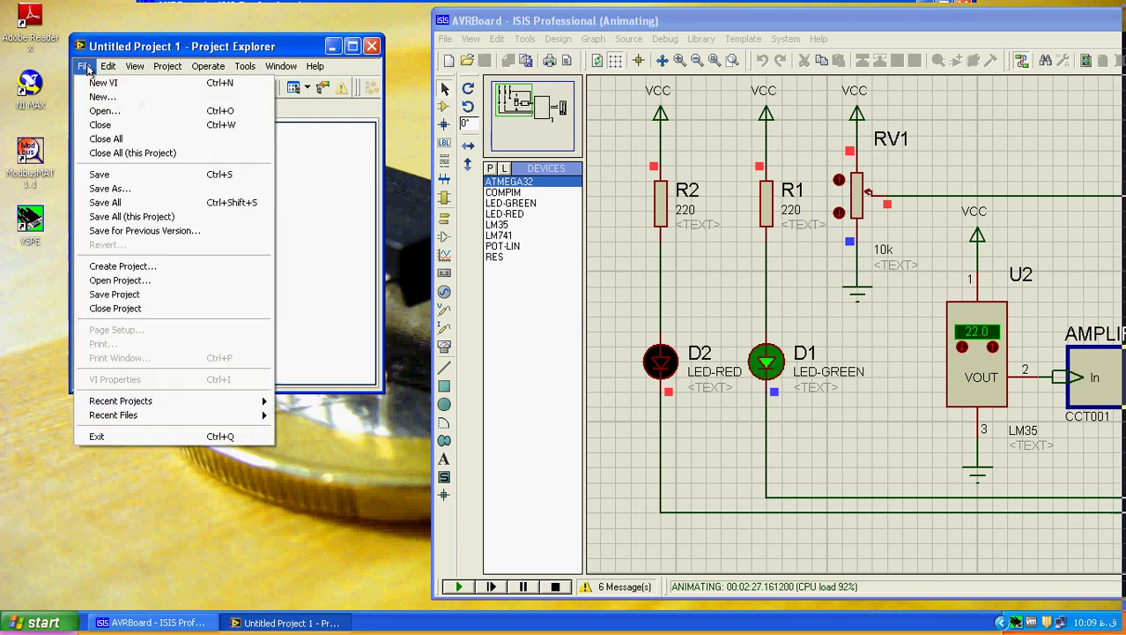
{"action": "left_click", "coordinate": [124, 174]}
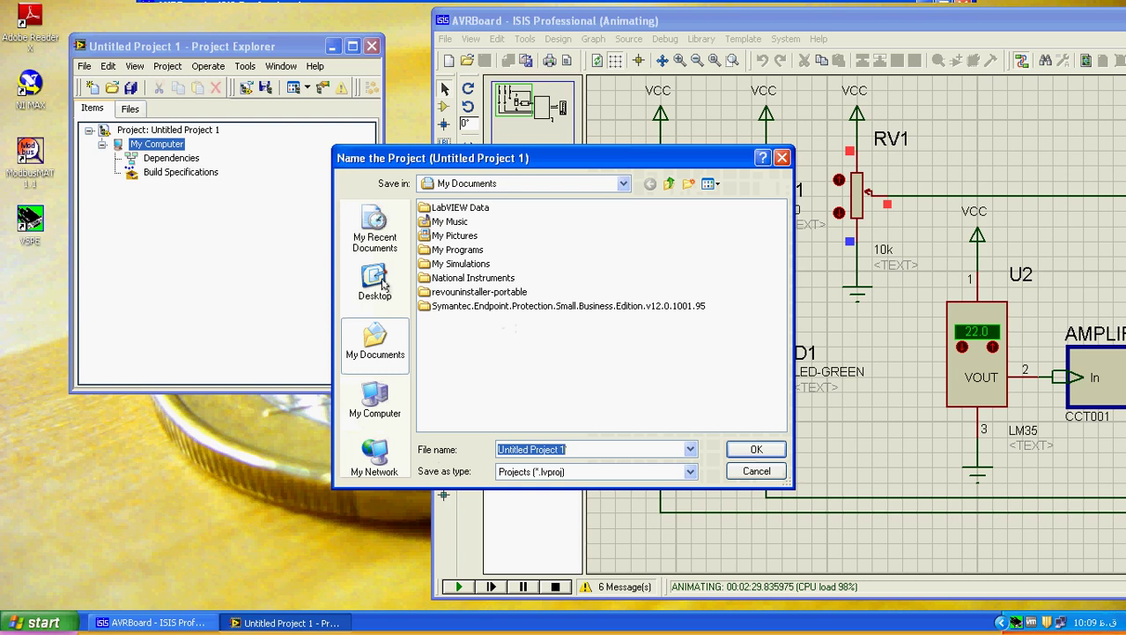
{"action": "left_click", "coordinate": [375, 282]}
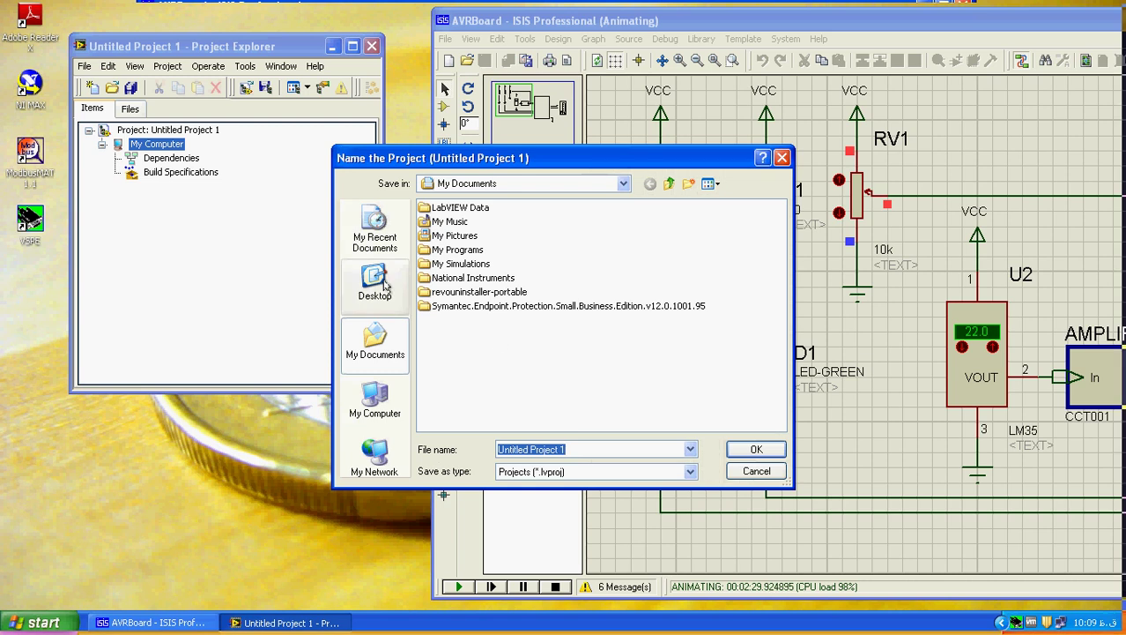
{"action": "right_click", "coordinate": [448, 302]}
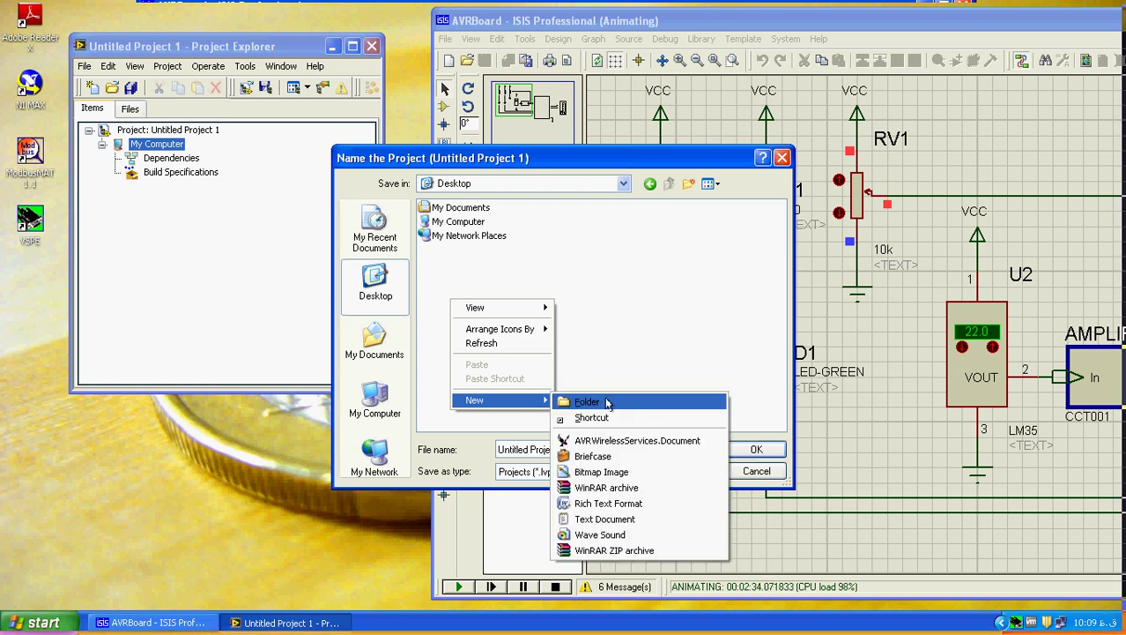
{"action": "left_click", "coordinate": [607, 402]}
{"action": "type", "text": "A"}
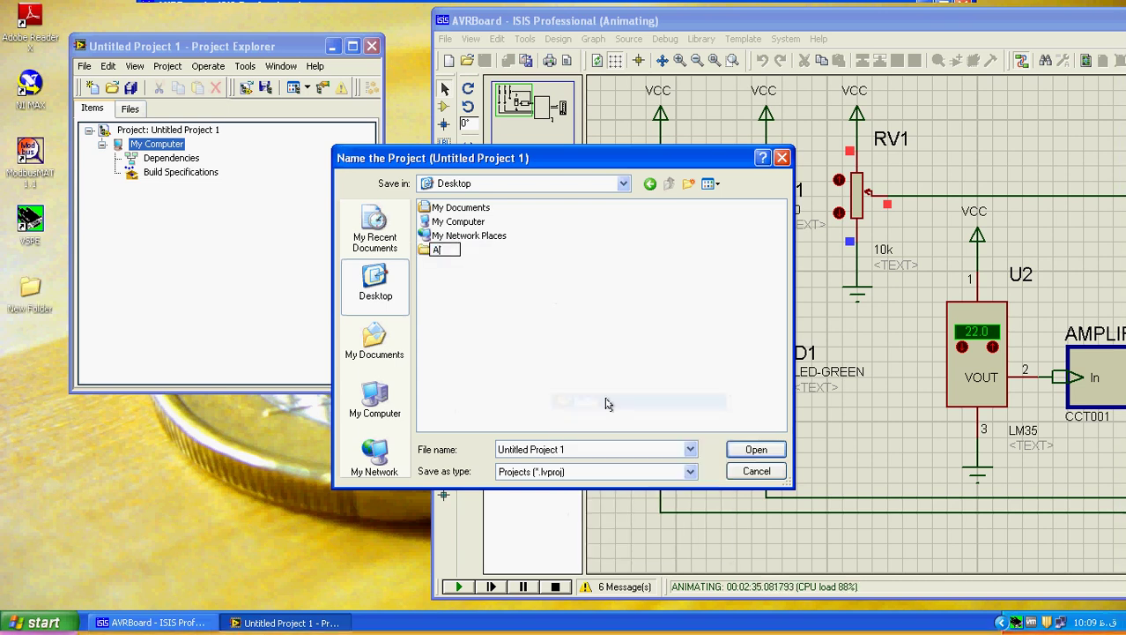
{"action": "type", "text": "VR Sy"}
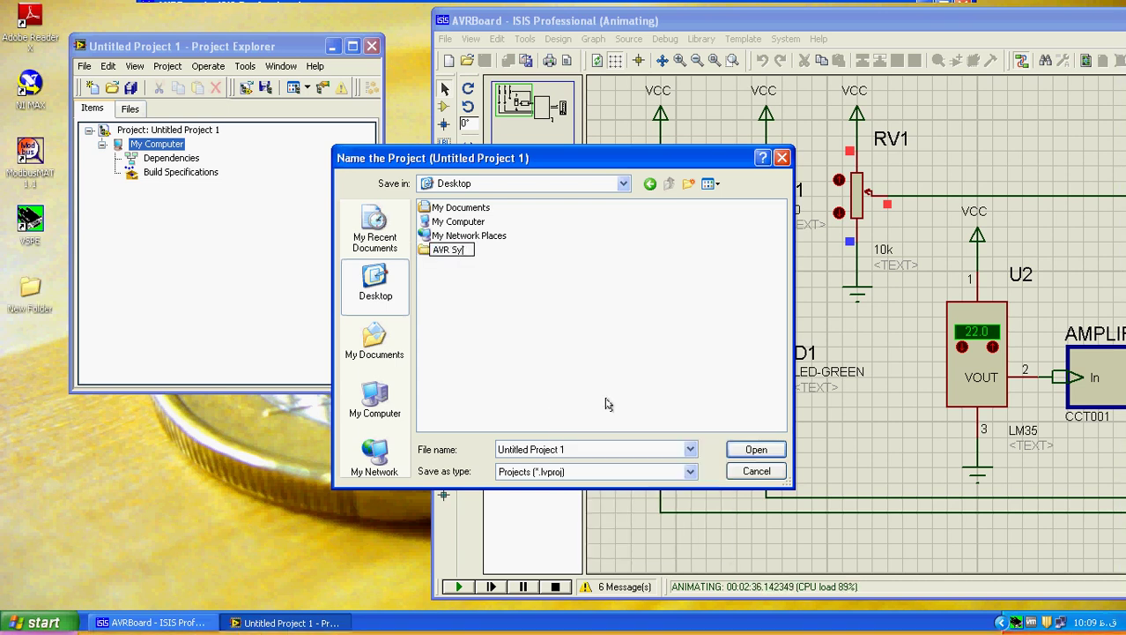
{"action": "type", "text": "stem"}
{"action": "key", "text": "Return"}
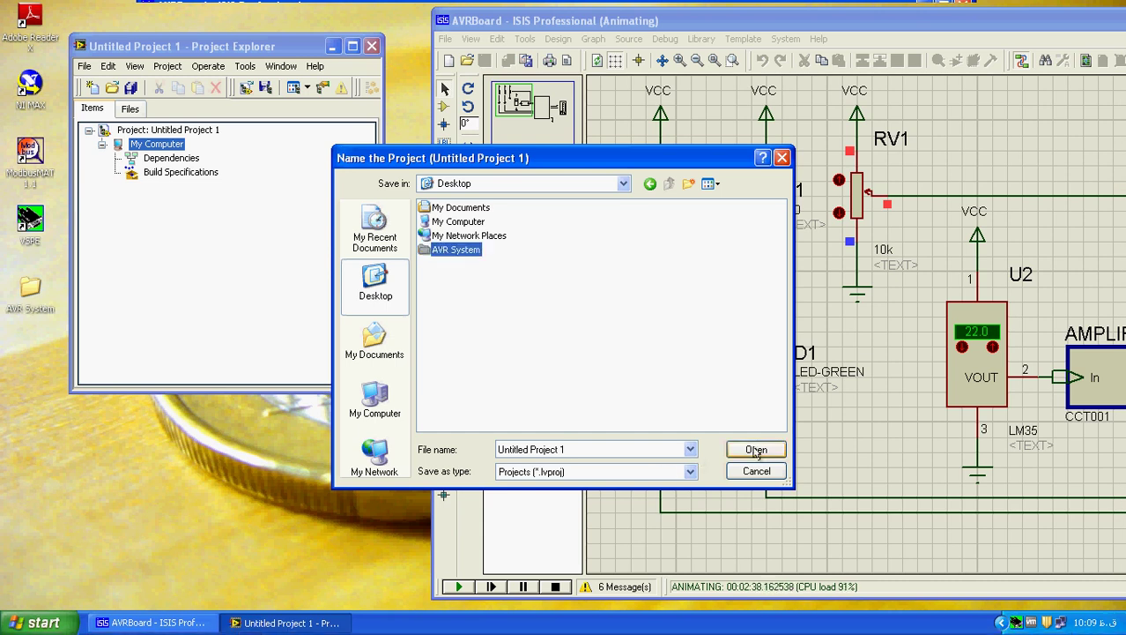
- Save the project as AVR System inside the AVR System folder
{"action": "left_click", "coordinate": [755, 449]}
{"action": "left_click_drag", "start_coordinate": [590, 453], "coordinate": [499, 445]}
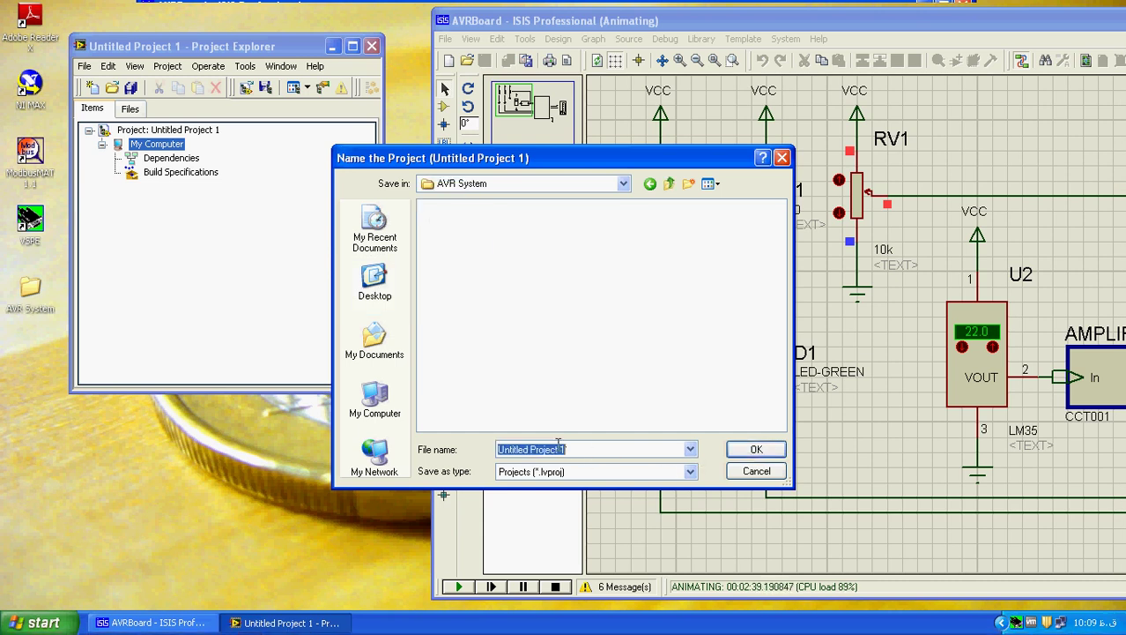
{"action": "type", "text": "AVR Sy"}
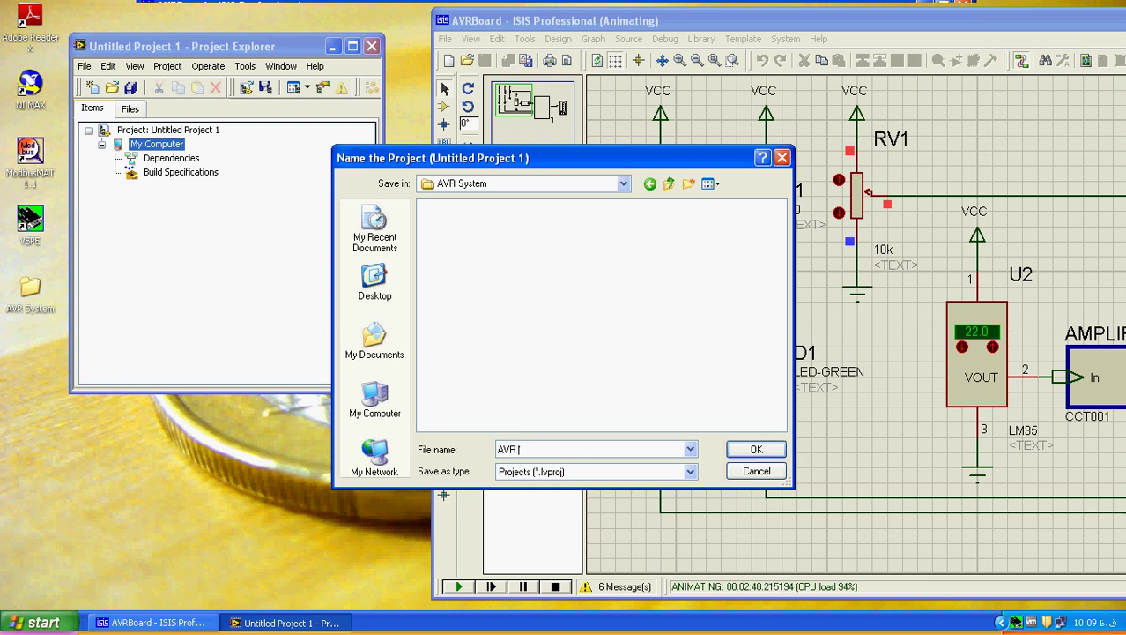
{"action": "type", "text": "stem"}
{"action": "key", "text": "Return"}
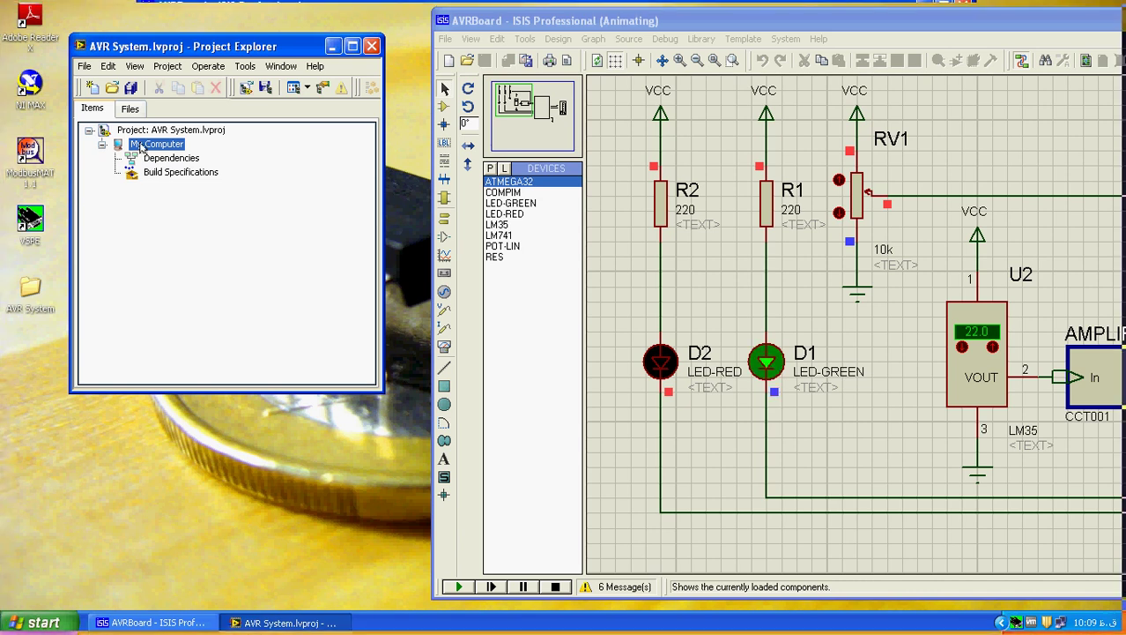
- Add a new I/O server of type Modbus to My Computer and continue to its configuration
{"action": "right_click", "coordinate": [138, 147]}
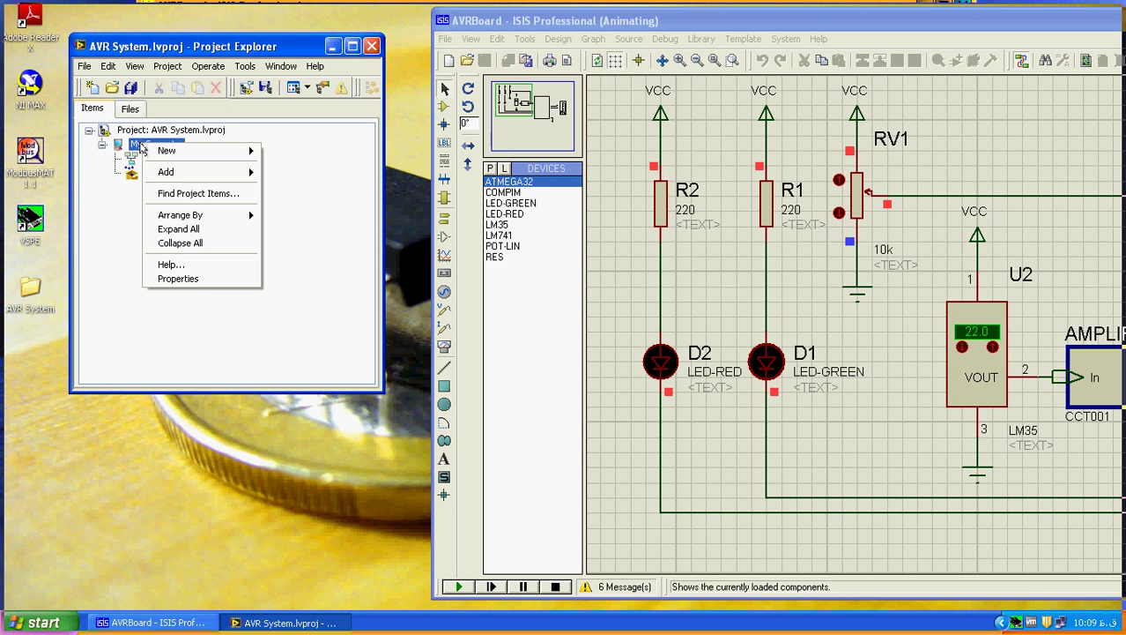
{"action": "mouse_move", "coordinate": [234, 154]}
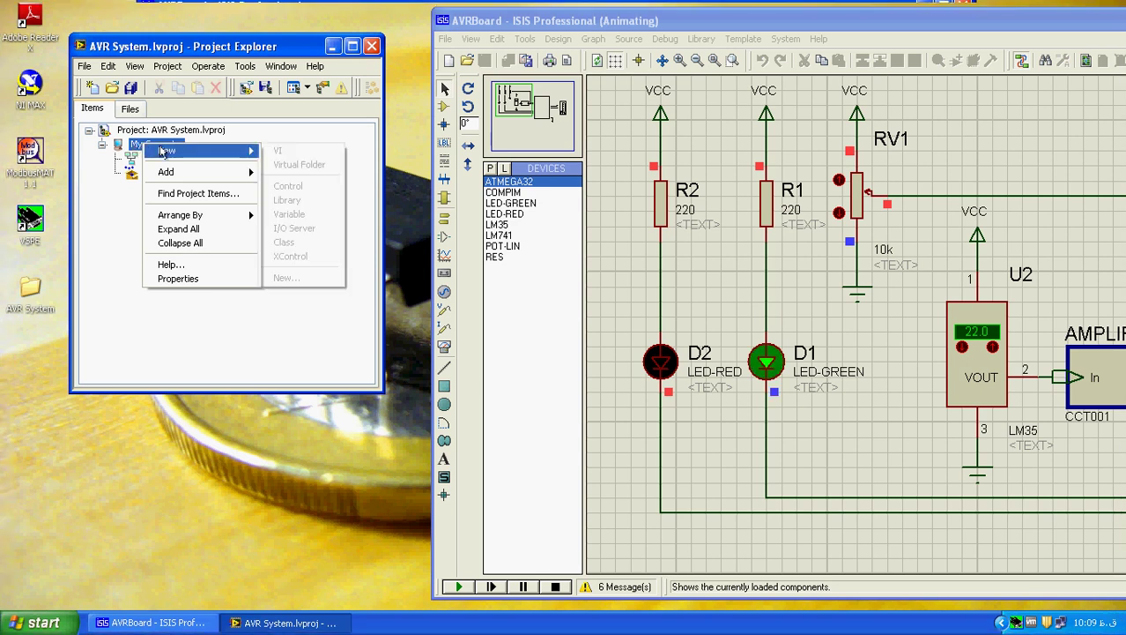
{"action": "left_click", "coordinate": [322, 234]}
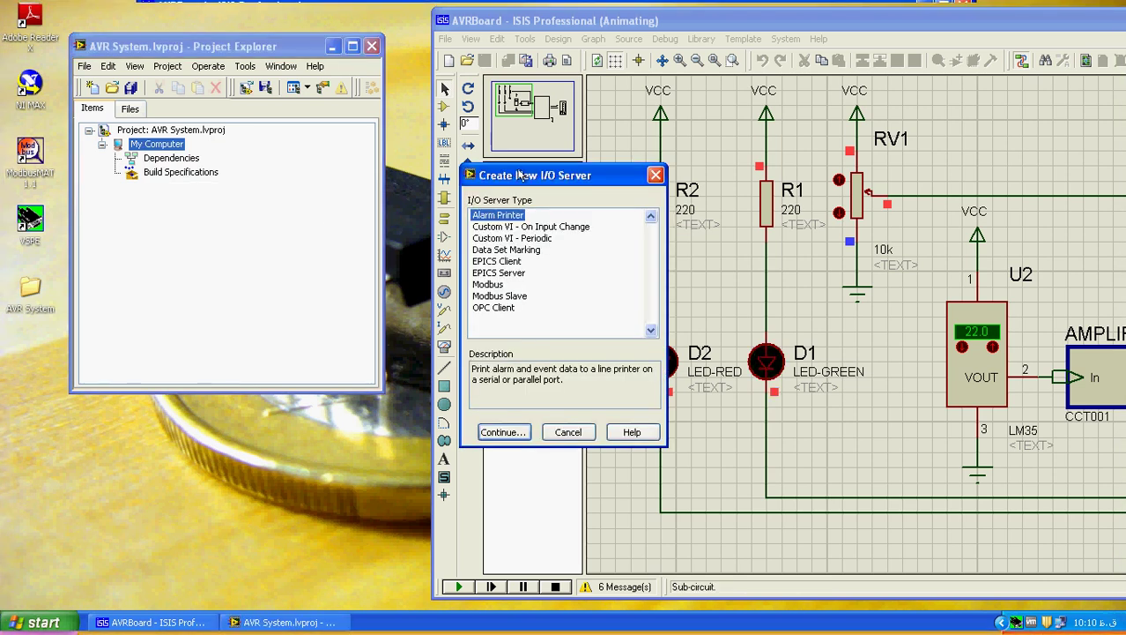
{"action": "left_click", "coordinate": [512, 285]}
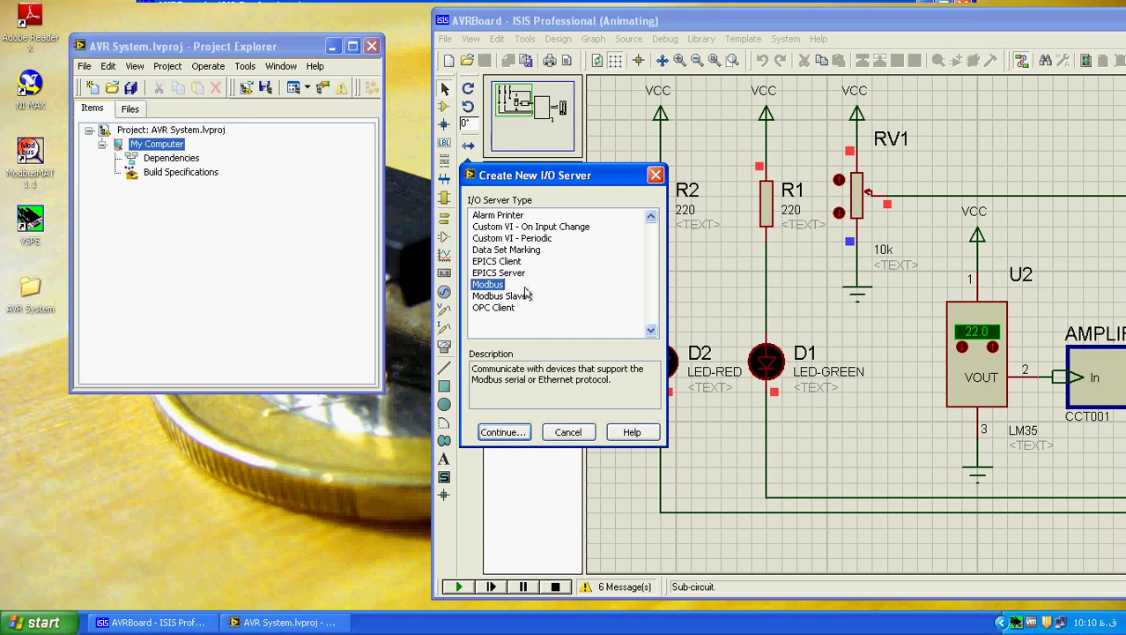
{"action": "left_click", "coordinate": [491, 432]}
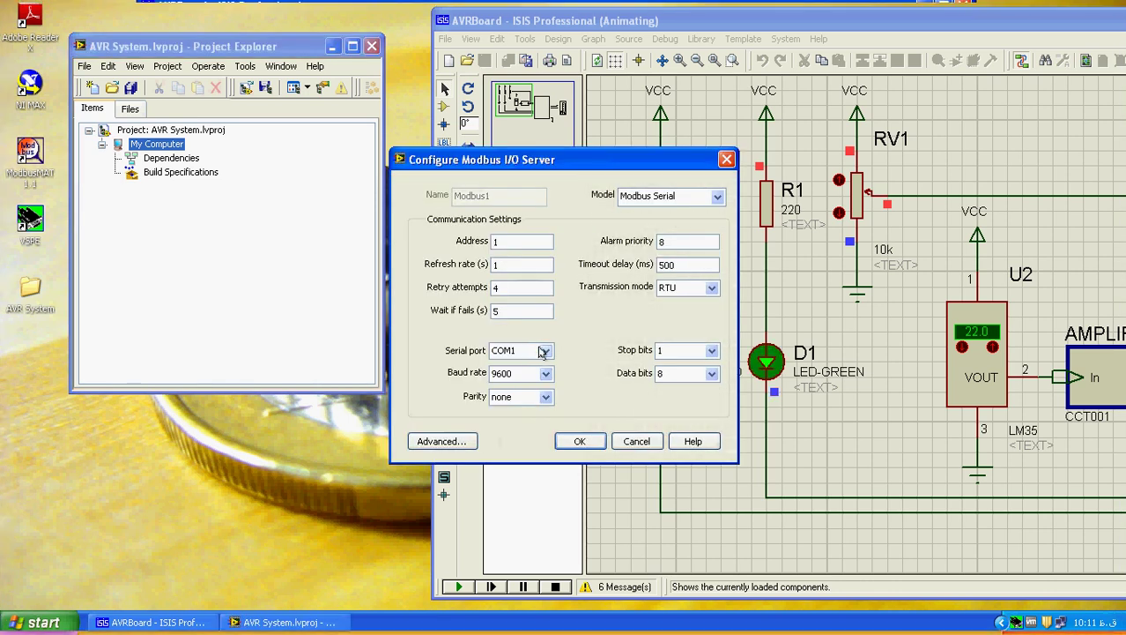
- Set the Modbus server's serial port to COM4 and its baud rate to 38400
{"action": "left_click", "coordinate": [543, 351]}
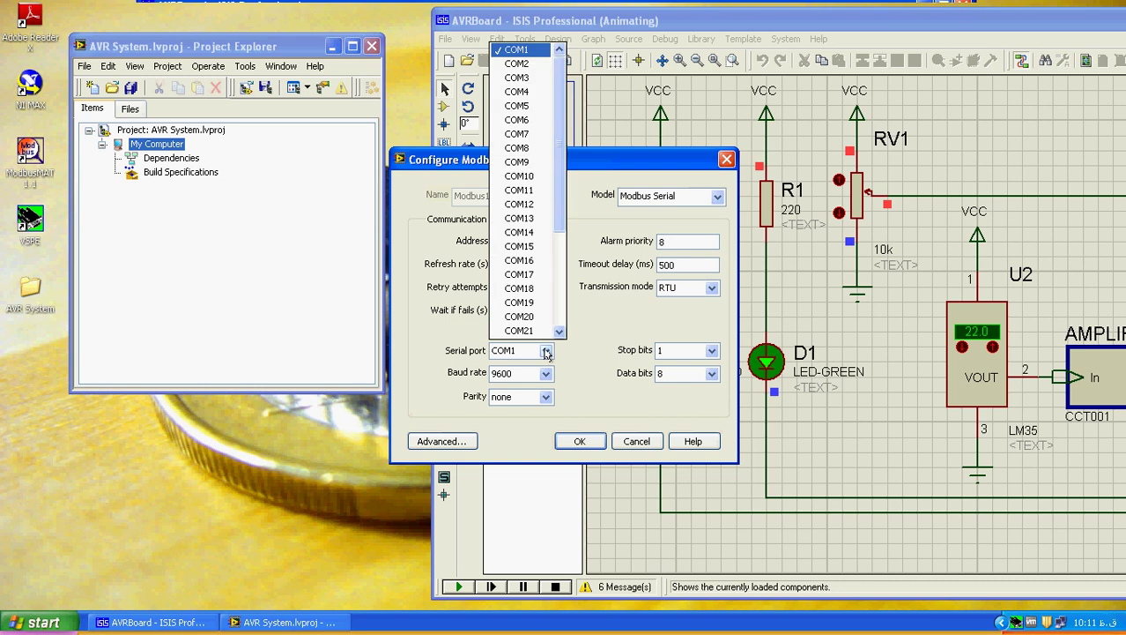
{"action": "left_click", "coordinate": [518, 92]}
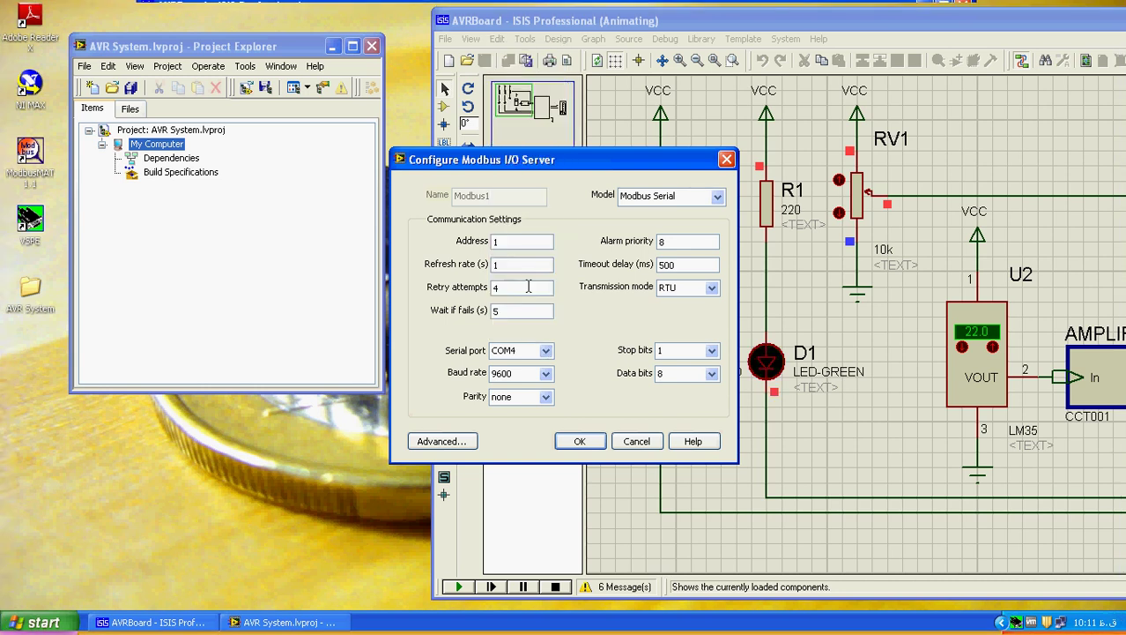
{"action": "left_click", "coordinate": [546, 374]}
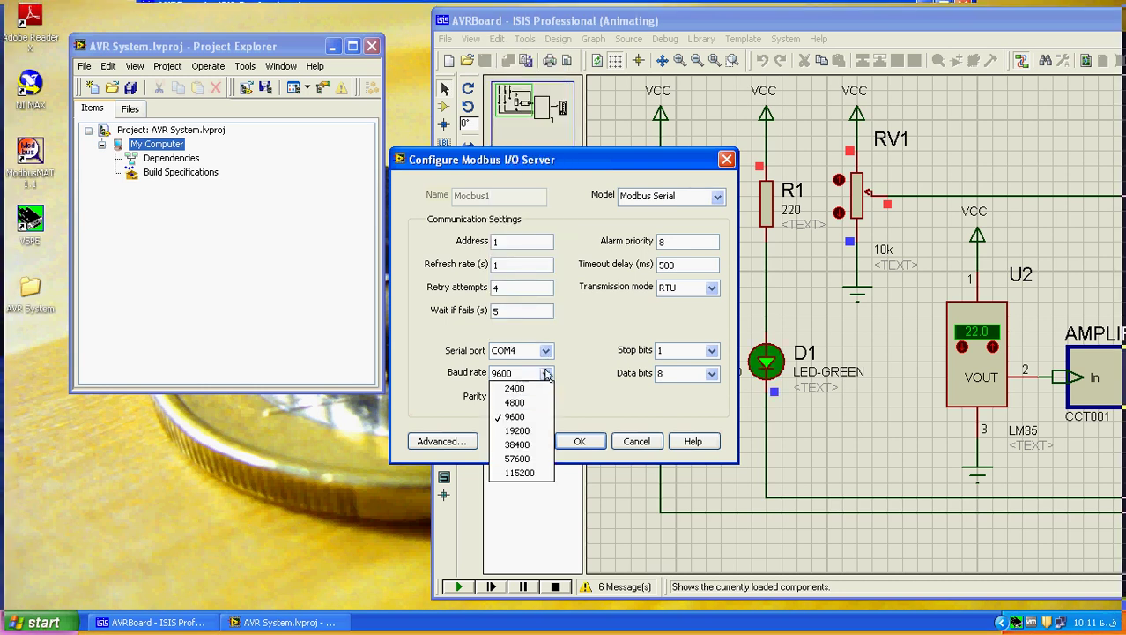
{"action": "left_click", "coordinate": [540, 444]}
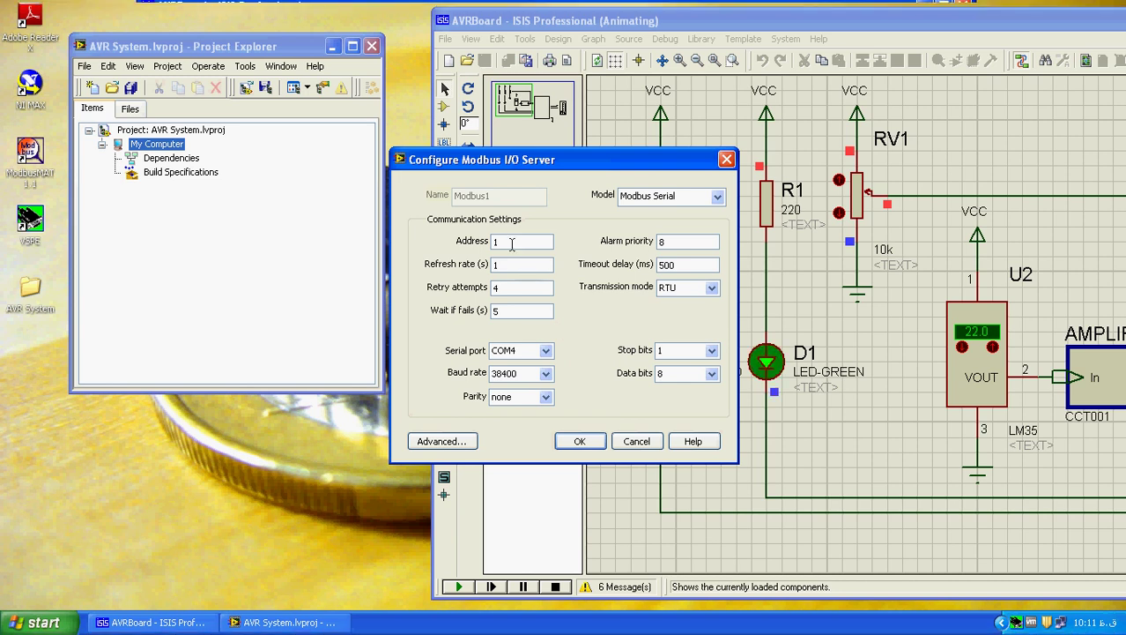
- Set the Modbus address to 10, timeout delay to 5000 ms and wait if fails to 15 s, keeping RTU transmission mode
{"action": "left_click", "coordinate": [511, 243]}
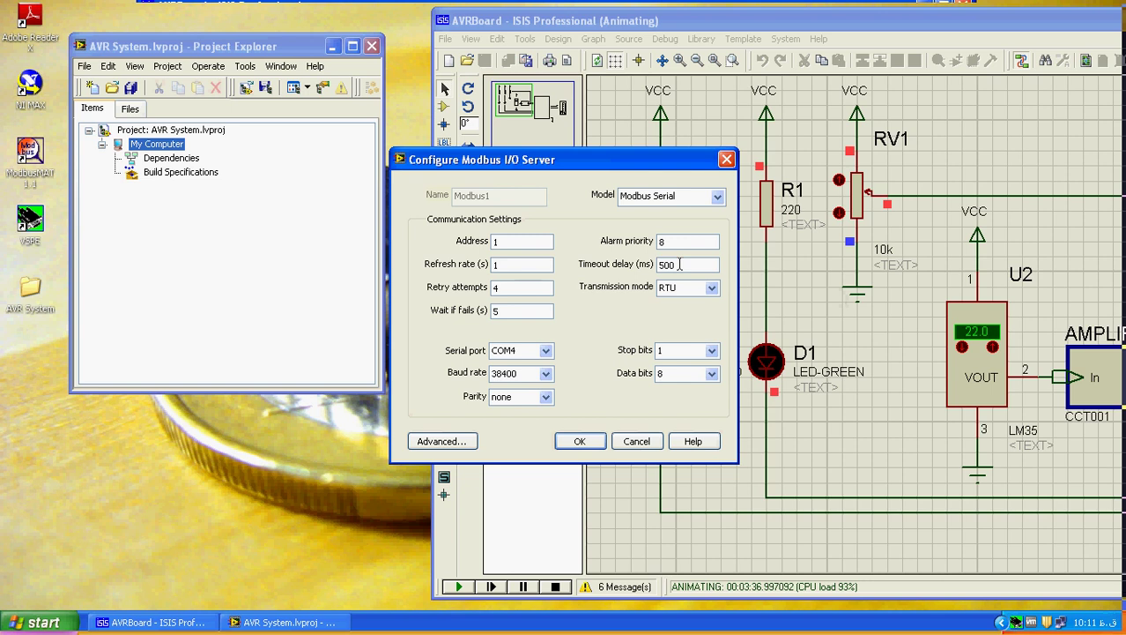
{"action": "type", "text": "0"}
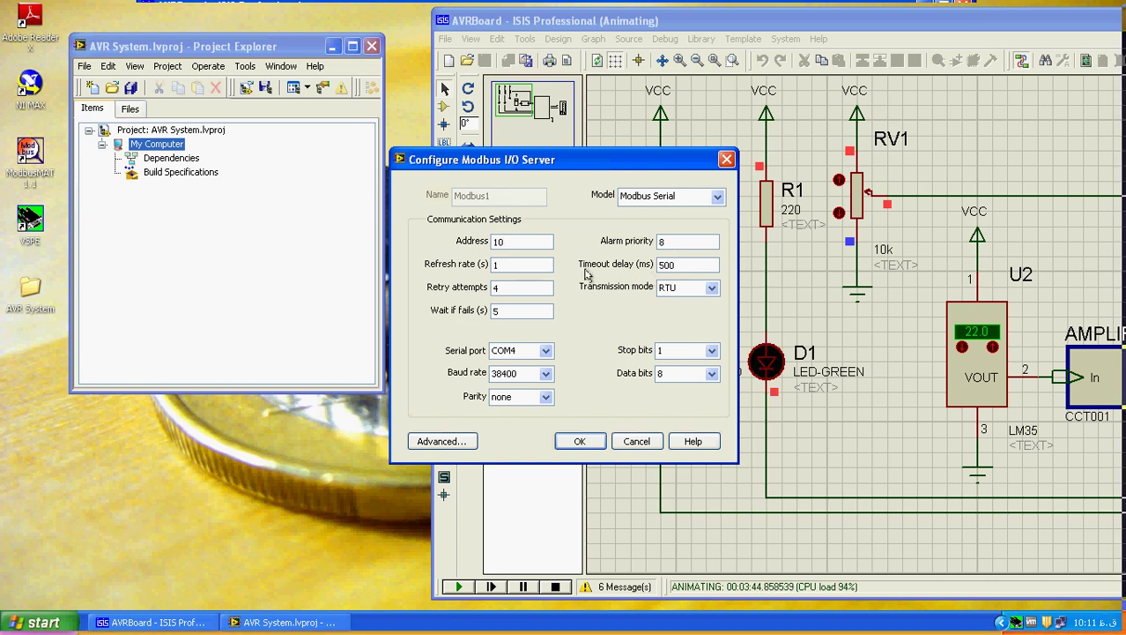
{"action": "left_click", "coordinate": [680, 264]}
{"action": "type", "text": "0"}
{"action": "left_click", "coordinate": [711, 288]}
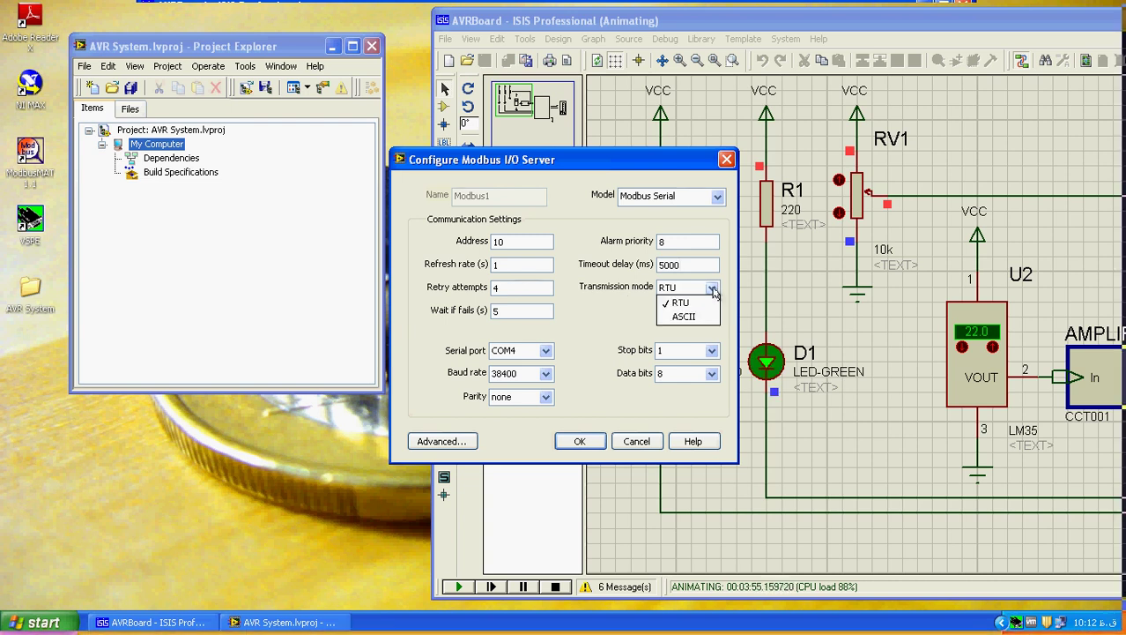
{"action": "left_click", "coordinate": [713, 289]}
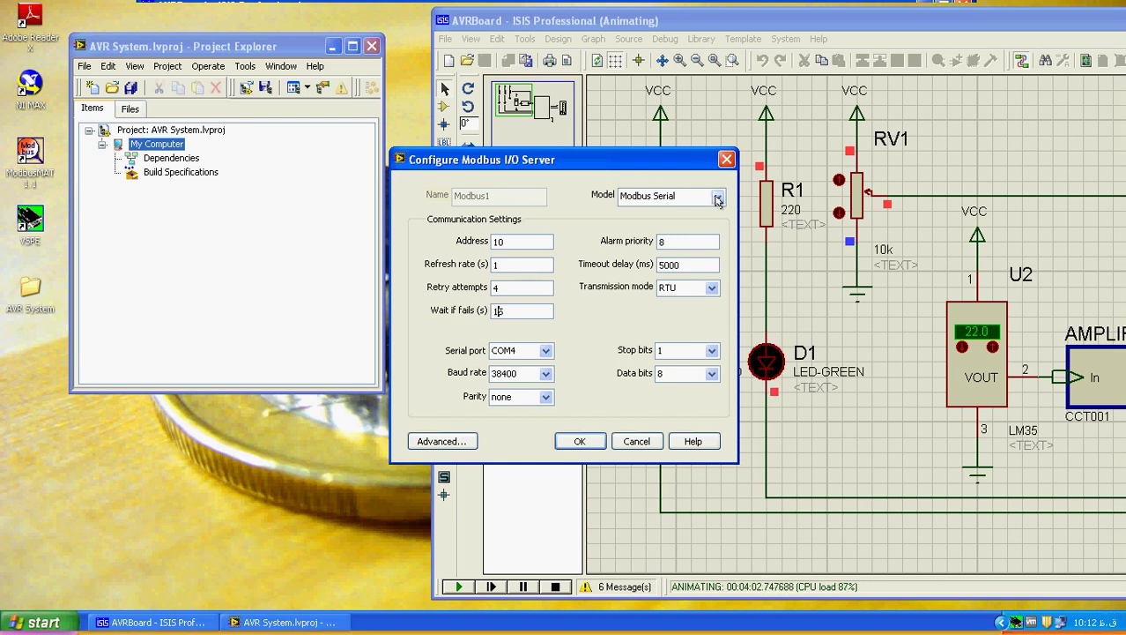
- Keep Modbus Serial as the server model and confirm the I/O server configuration
{"action": "left_click", "coordinate": [718, 198]}
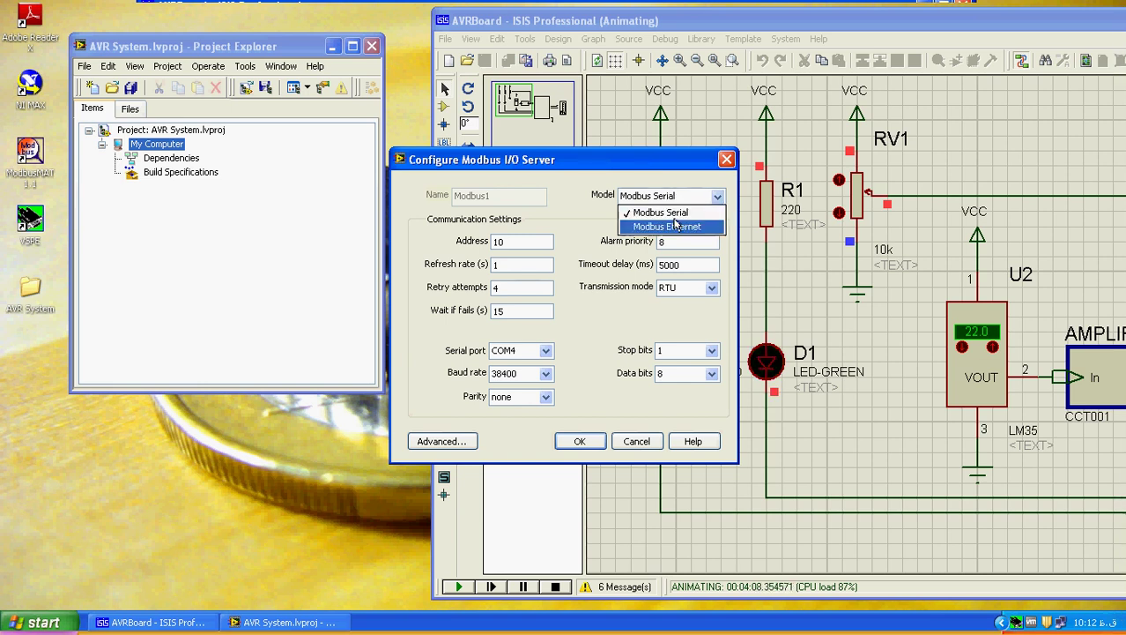
{"action": "left_click", "coordinate": [672, 212]}
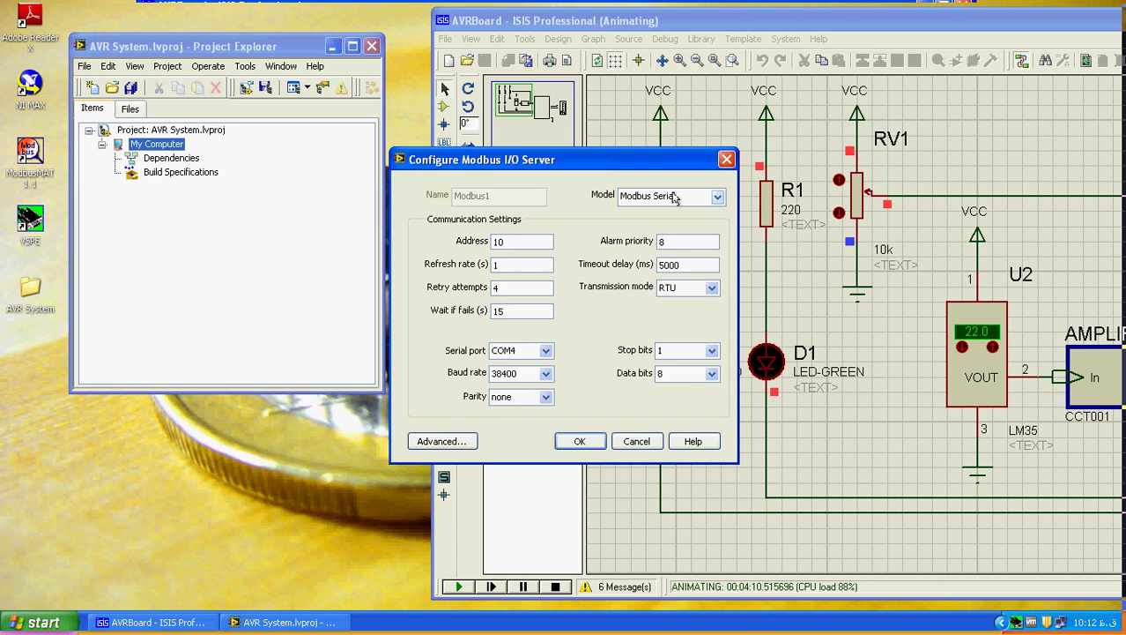
{"action": "left_click", "coordinate": [580, 443]}
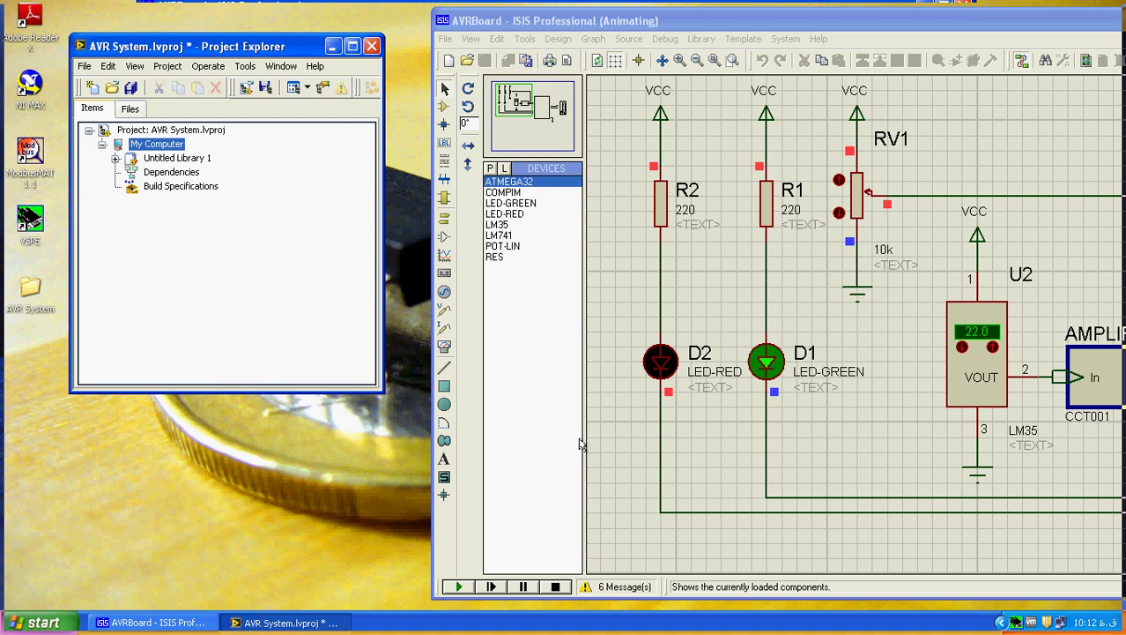
{"action": "left_click", "coordinate": [171, 163]}
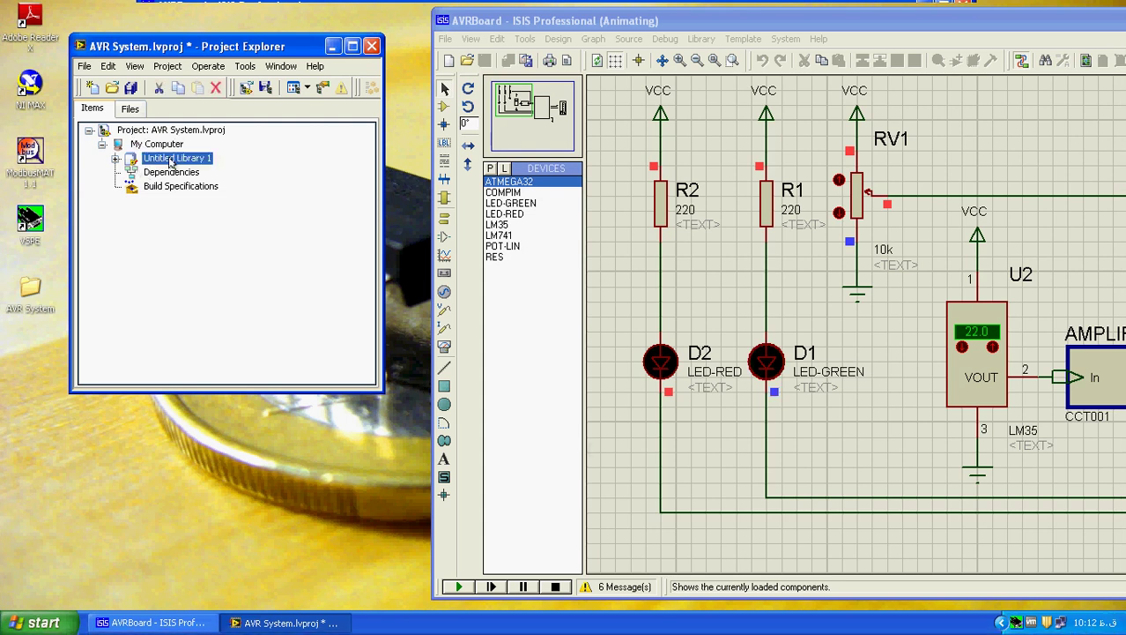
{"action": "right_click", "coordinate": [171, 161]}
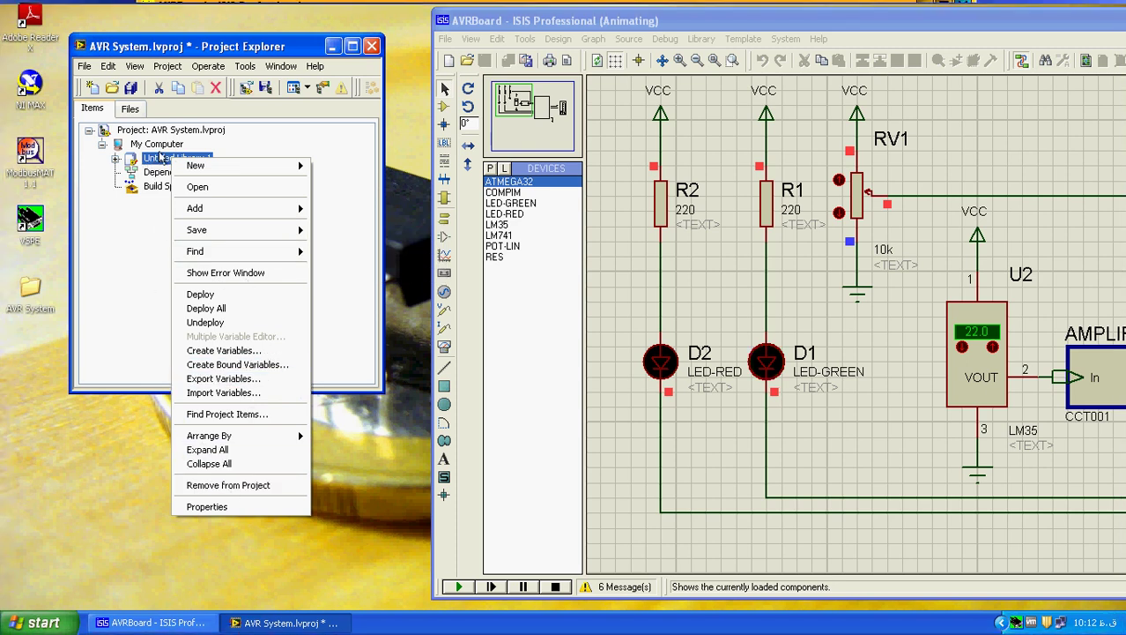
{"action": "left_click", "coordinate": [161, 158]}
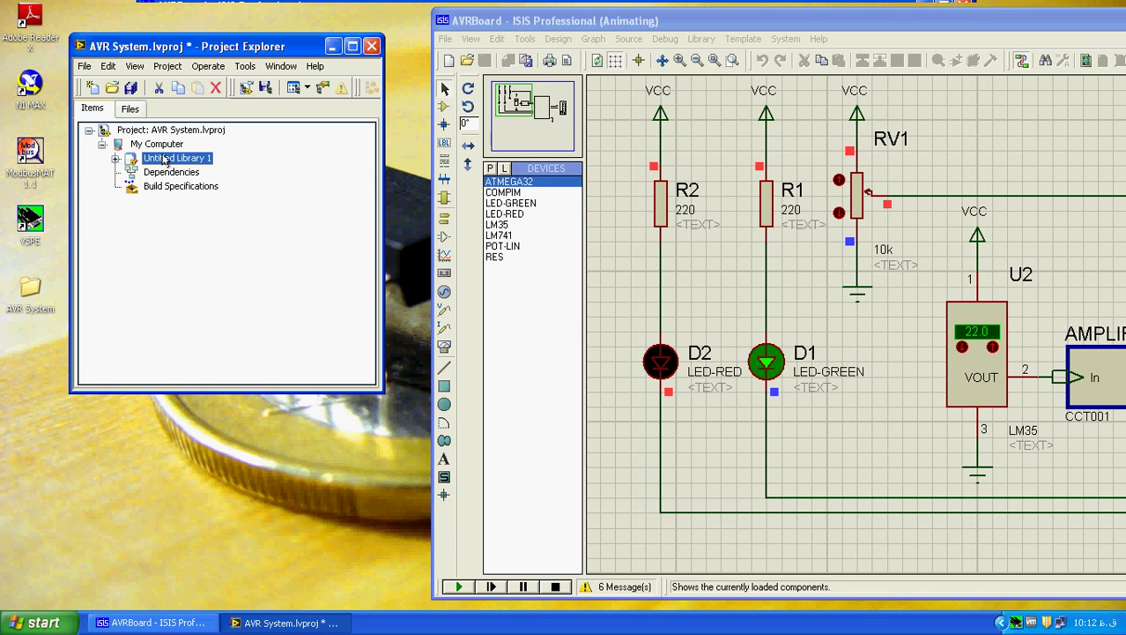
- Expand the untitled library and rename its Modbus I/O server as ATmega32
{"action": "left_click", "coordinate": [115, 159]}
{"action": "left_click", "coordinate": [173, 173]}
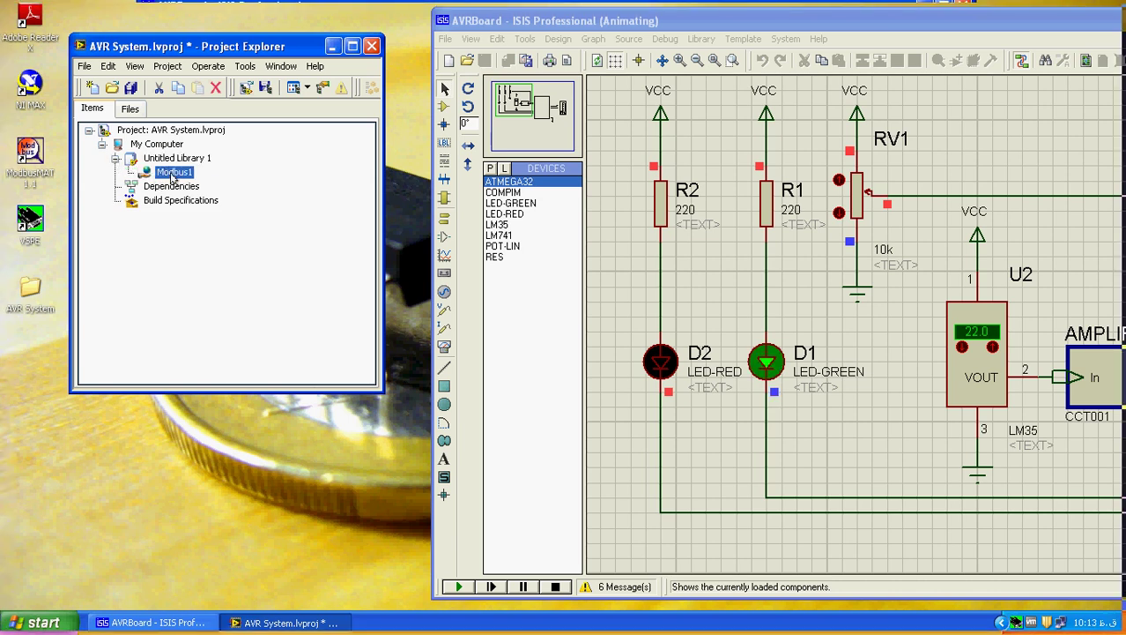
{"action": "left_click", "coordinate": [174, 172]}
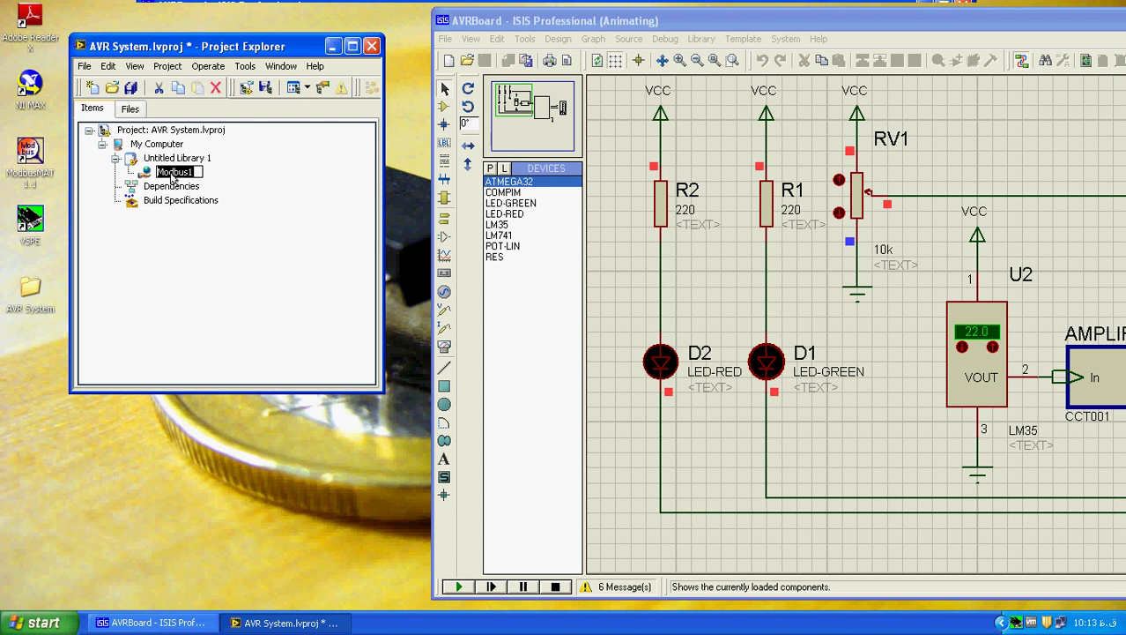
{"action": "right_click", "coordinate": [174, 175]}
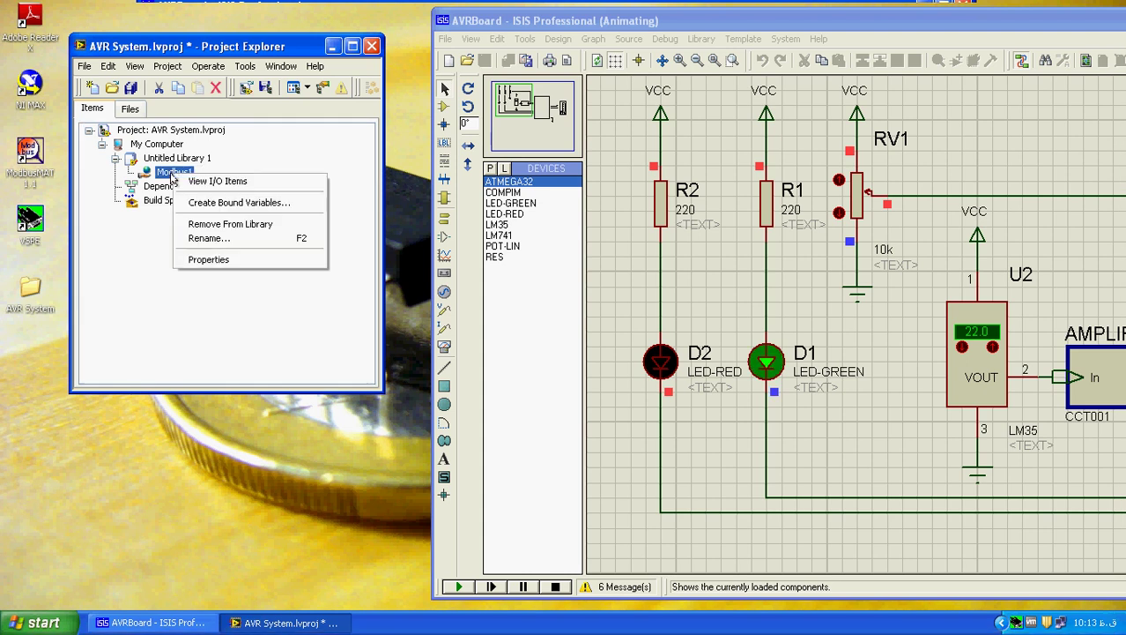
{"action": "left_click", "coordinate": [211, 239]}
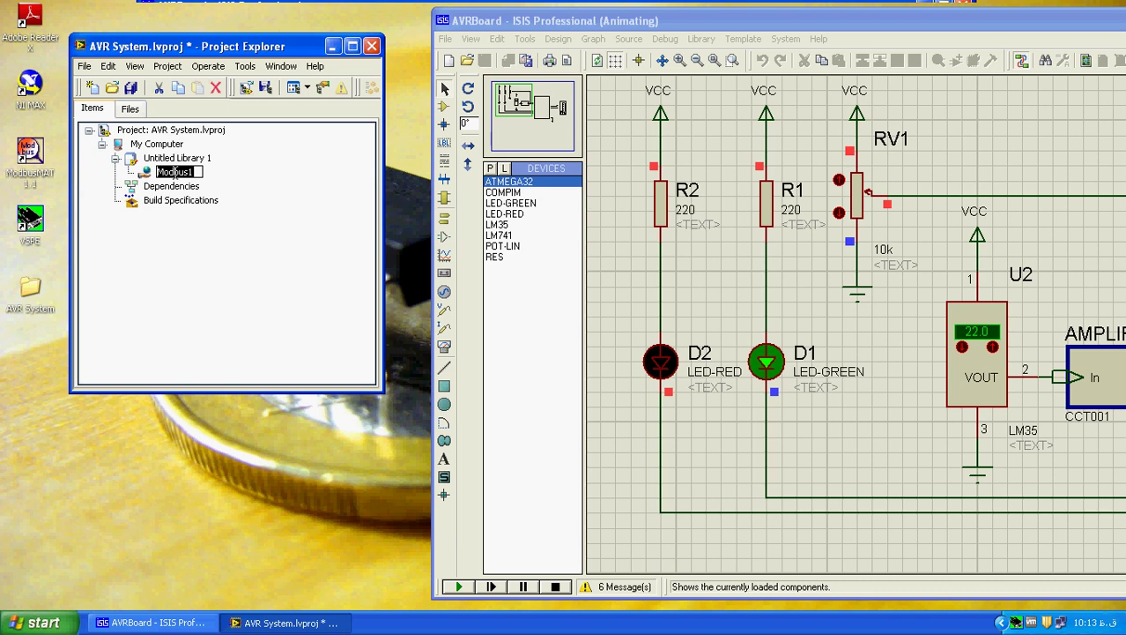
{"action": "type", "text": "AT"}
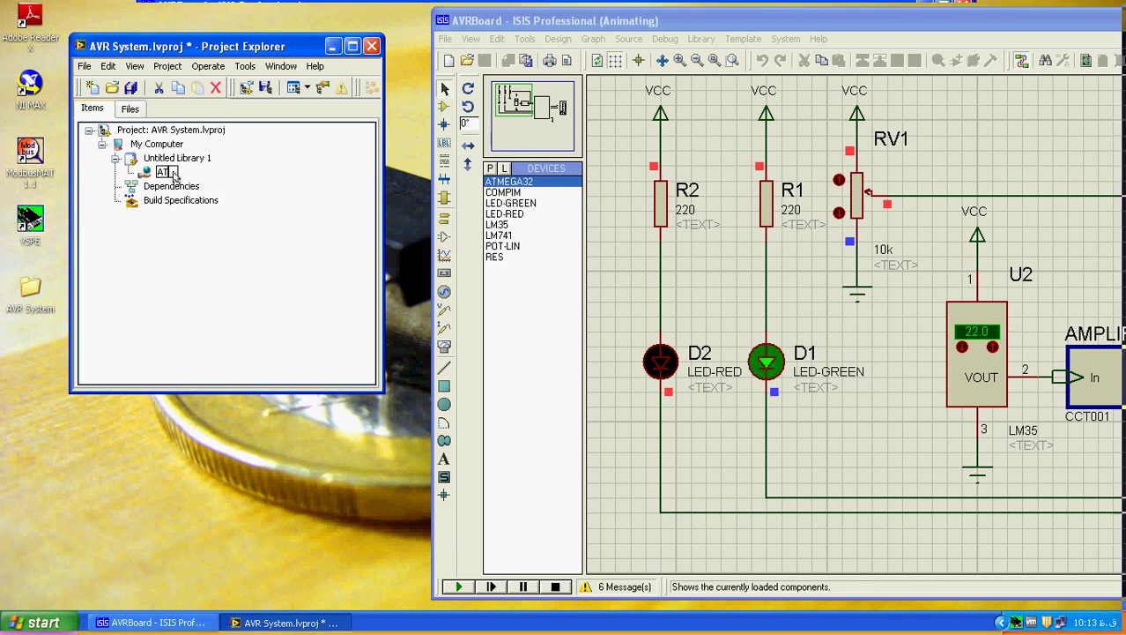
{"action": "type", "text": "mega"}
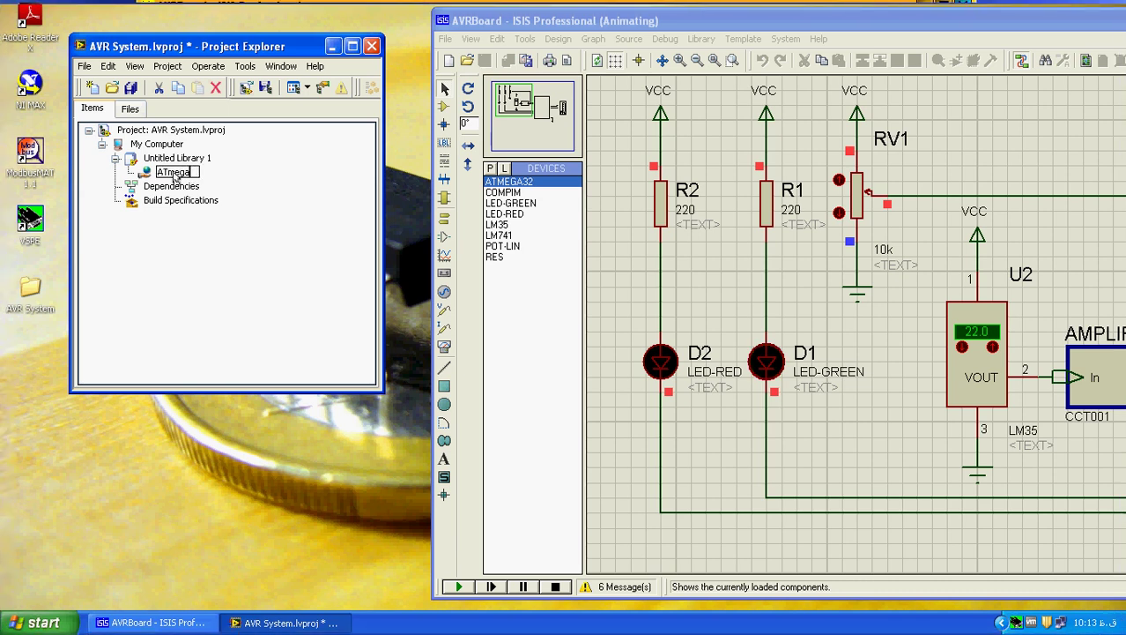
{"action": "type", "text": "3"}
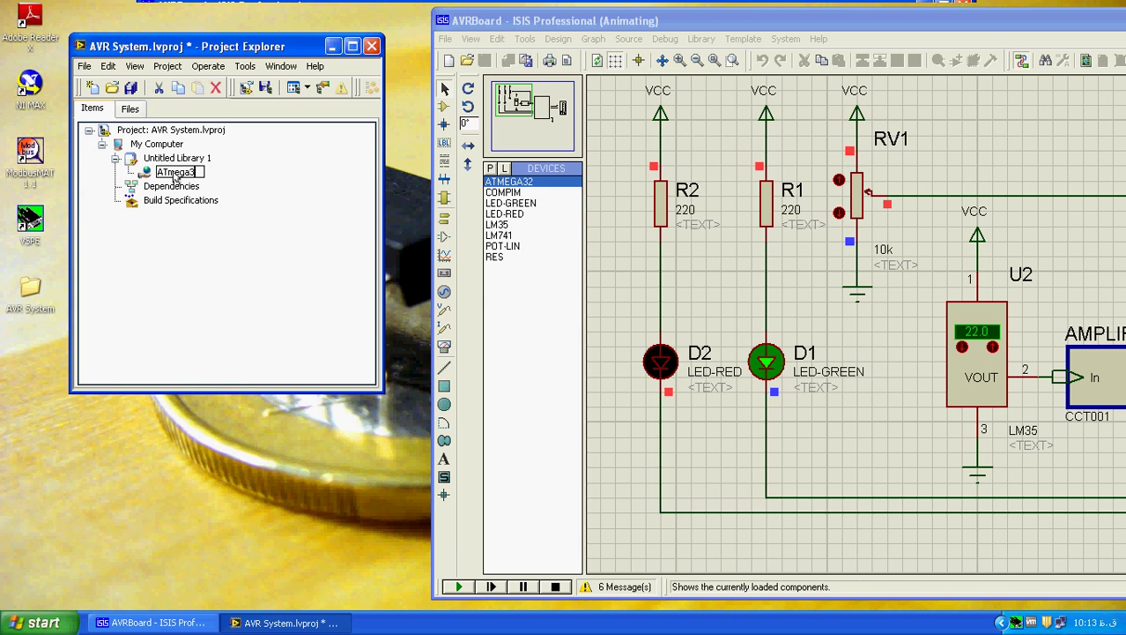
{"action": "type", "text": "2"}
{"action": "key", "text": "Return"}
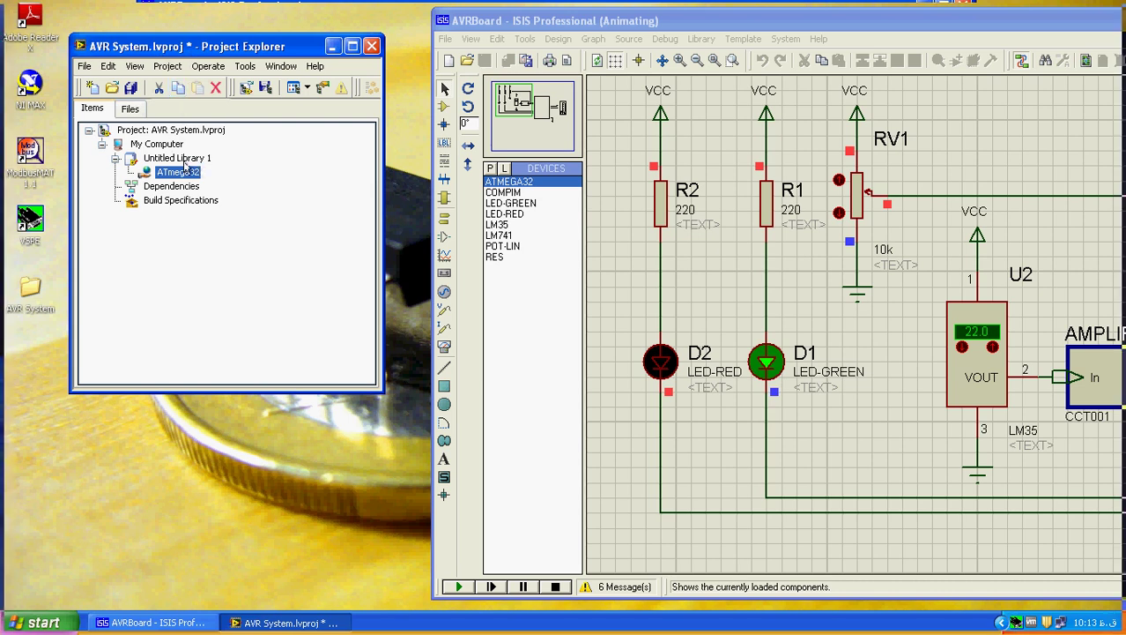
- Save the project together with its new library, naming the library AVR System IO Server in the AVR System folder
{"action": "left_click", "coordinate": [84, 68]}
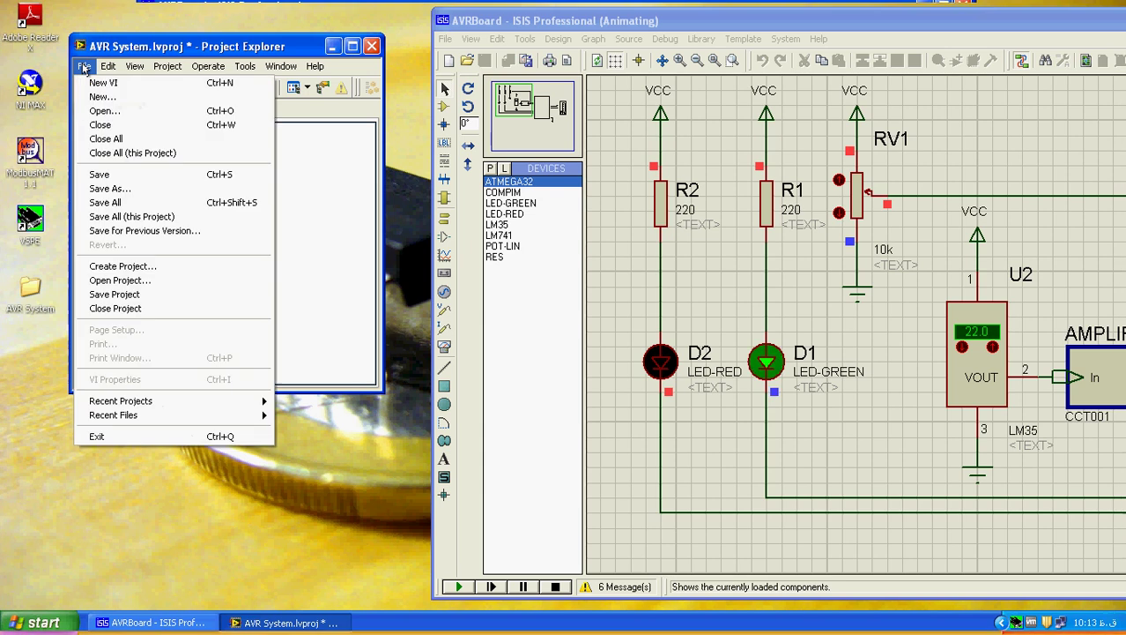
{"action": "left_click", "coordinate": [143, 179]}
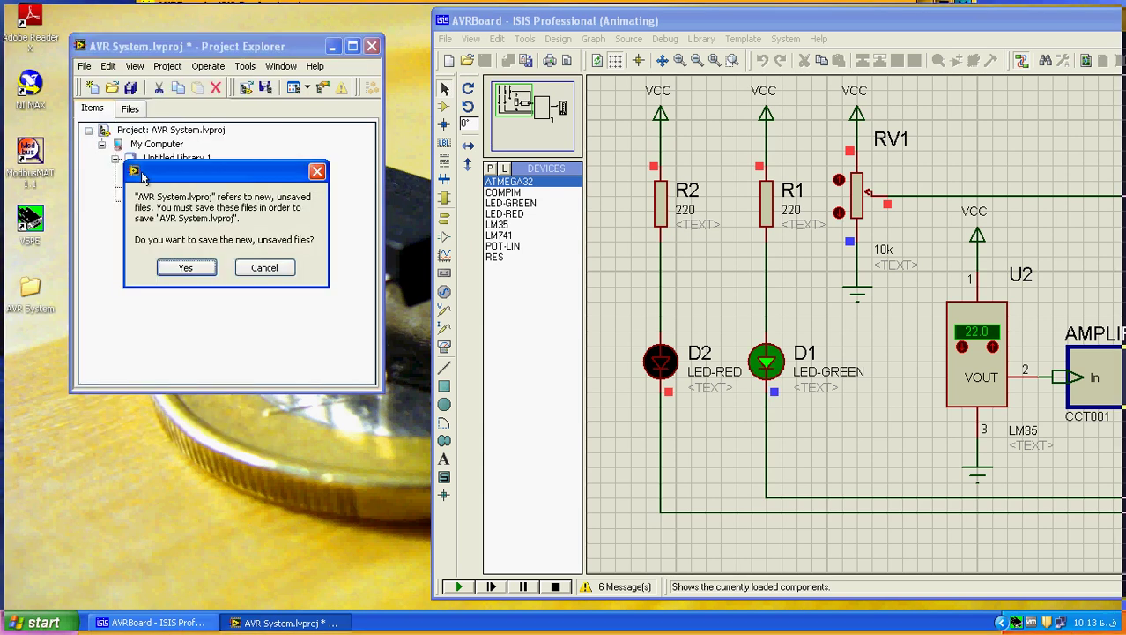
{"action": "left_click", "coordinate": [191, 269]}
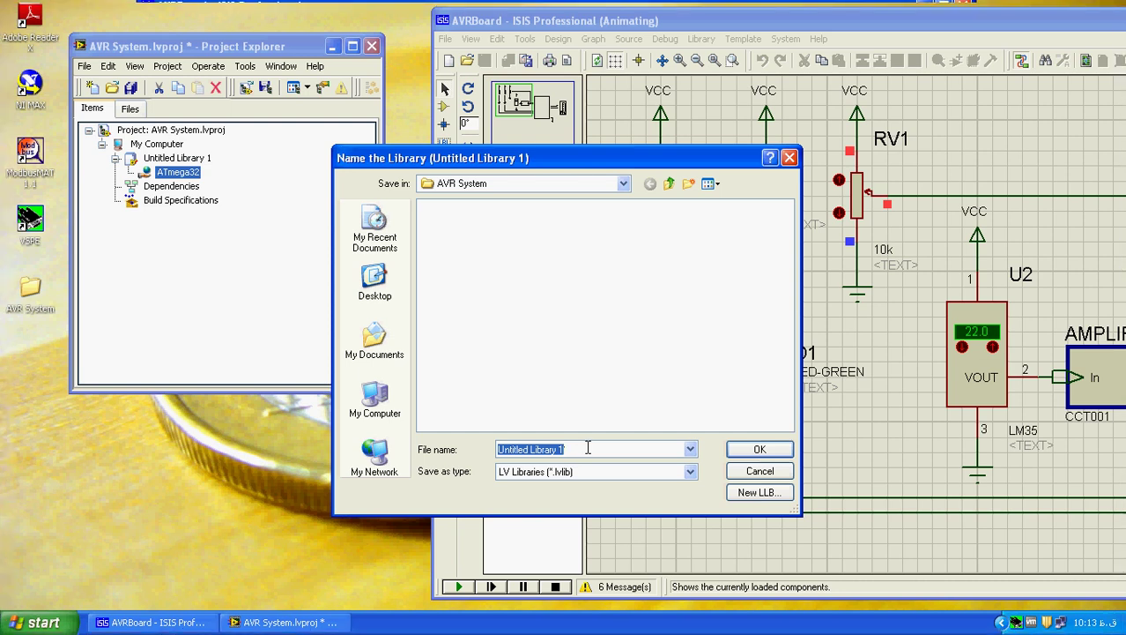
{"action": "type", "text": "AVR"}
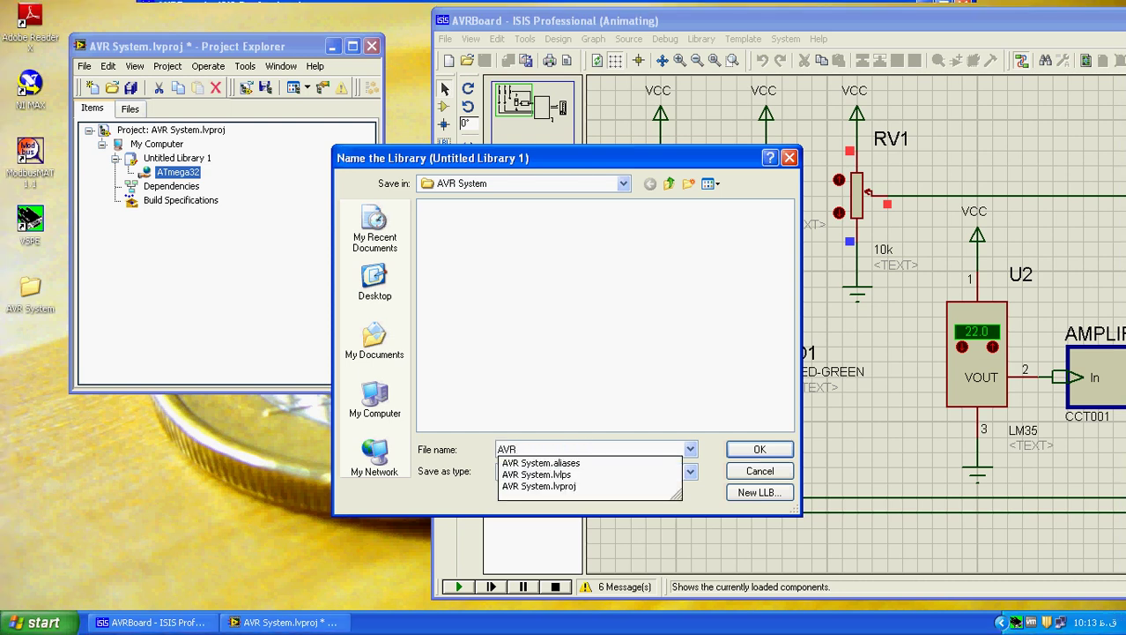
{"action": "type", "text": " System"}
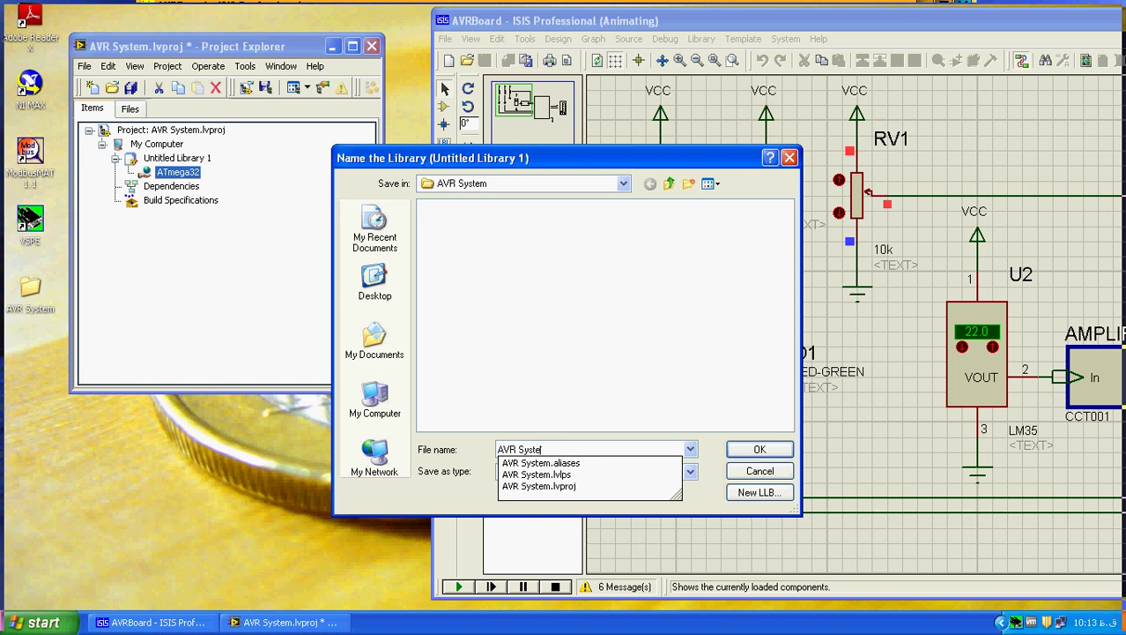
{"action": "left_click", "coordinate": [588, 449]}
{"action": "type", "text": "IO S"}
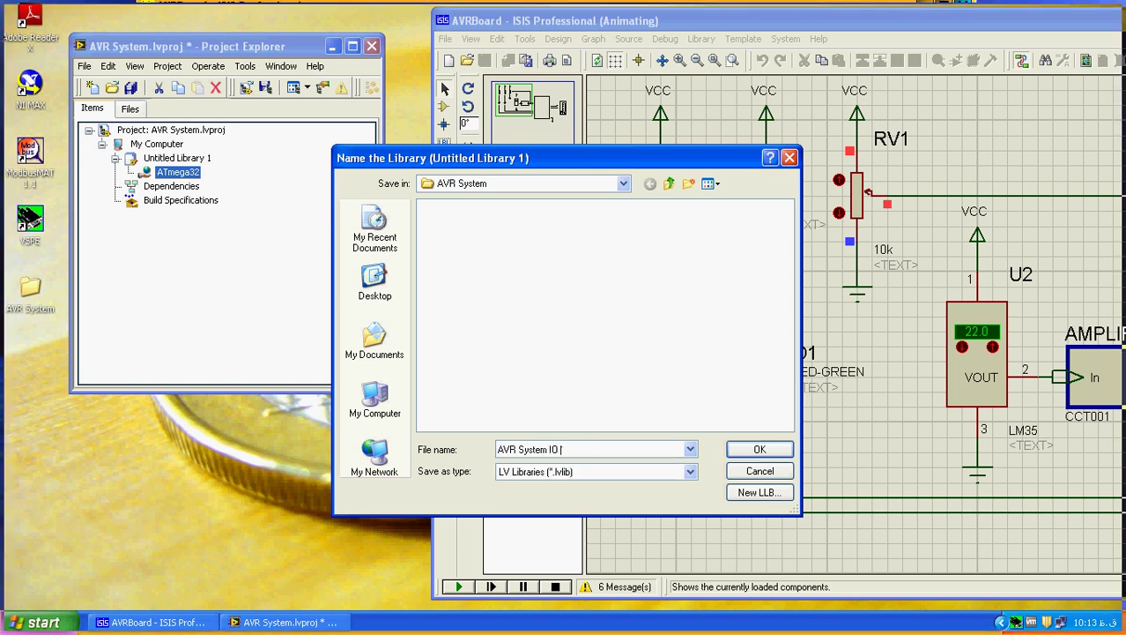
{"action": "type", "text": "erve"}
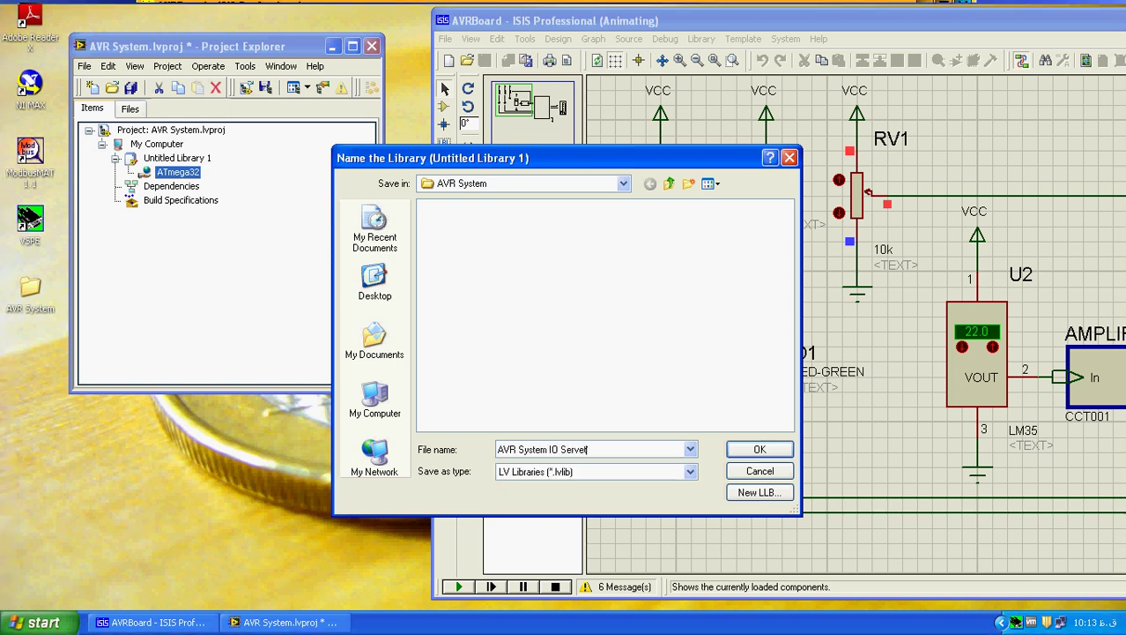
{"action": "type", "text": "r"}
{"action": "key", "text": "Return"}
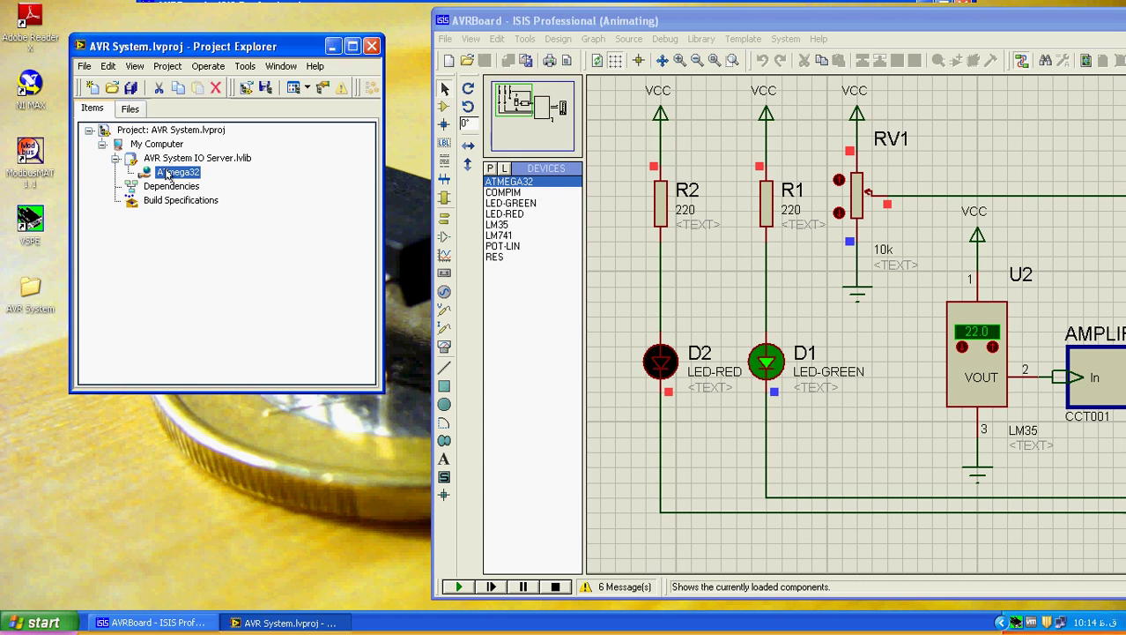
{"action": "right_click", "coordinate": [168, 174]}
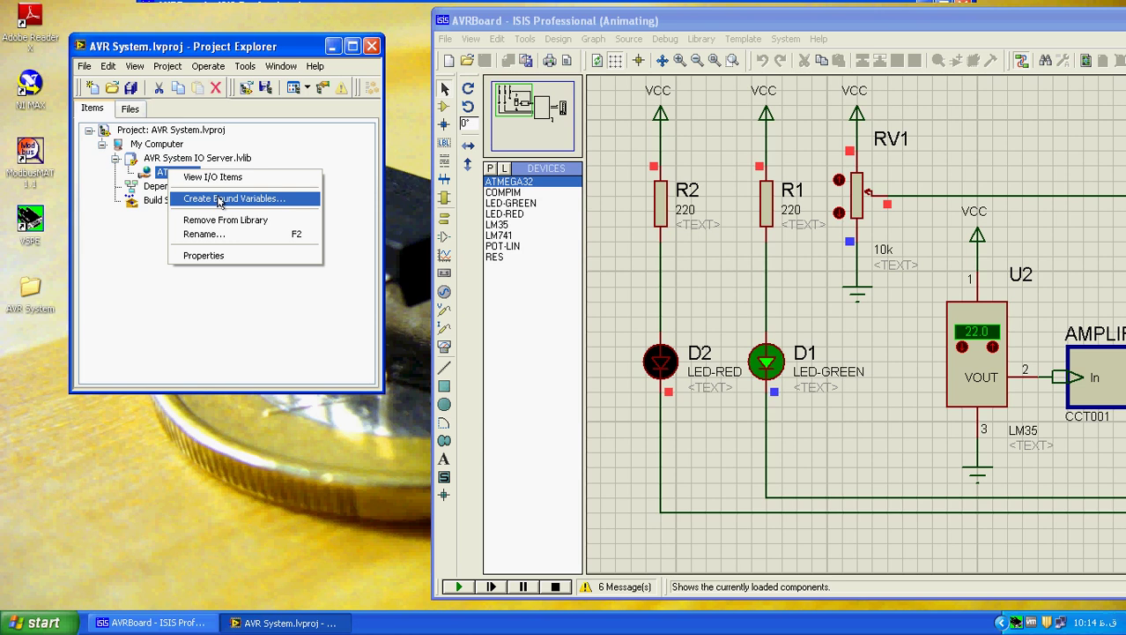
{"action": "left_click", "coordinate": [261, 179]}
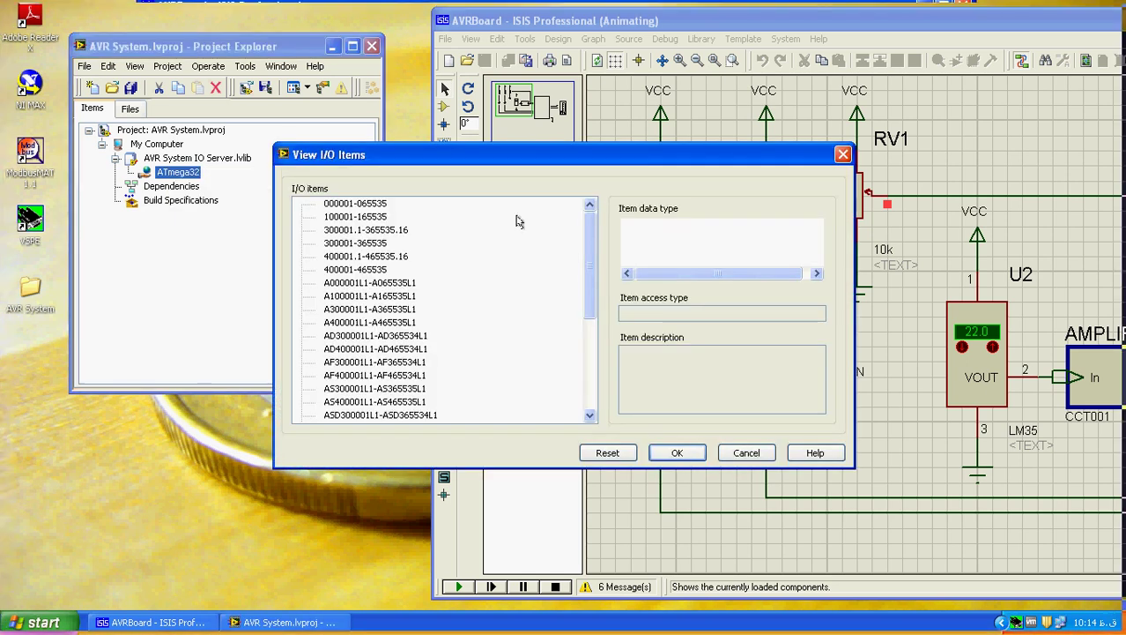
{"action": "left_click", "coordinate": [344, 204]}
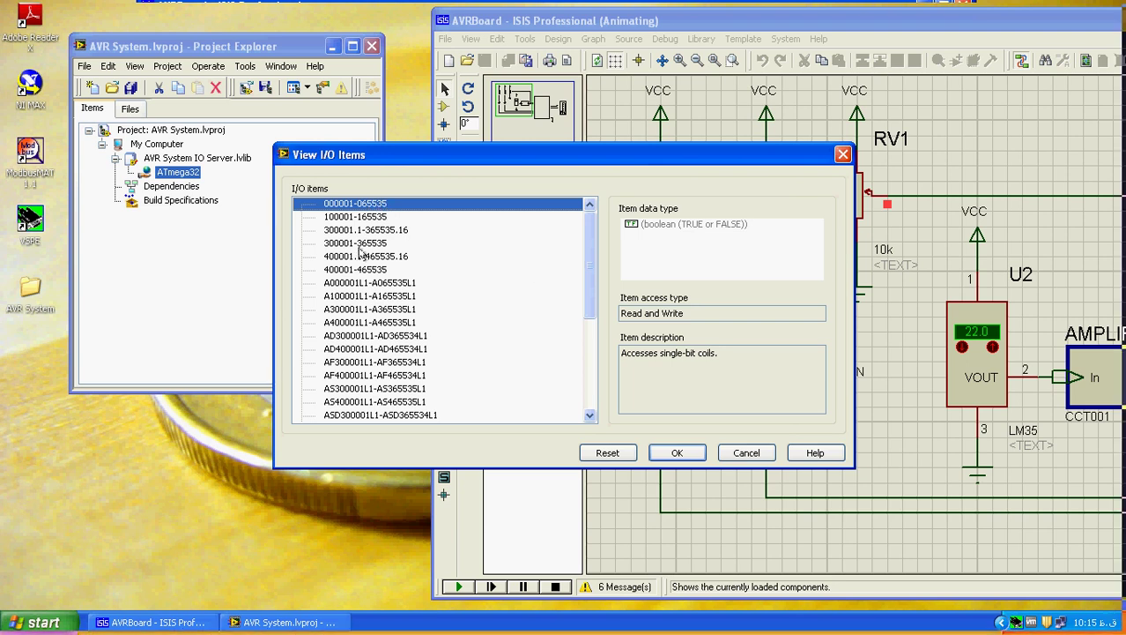
{"action": "left_click", "coordinate": [355, 244]}
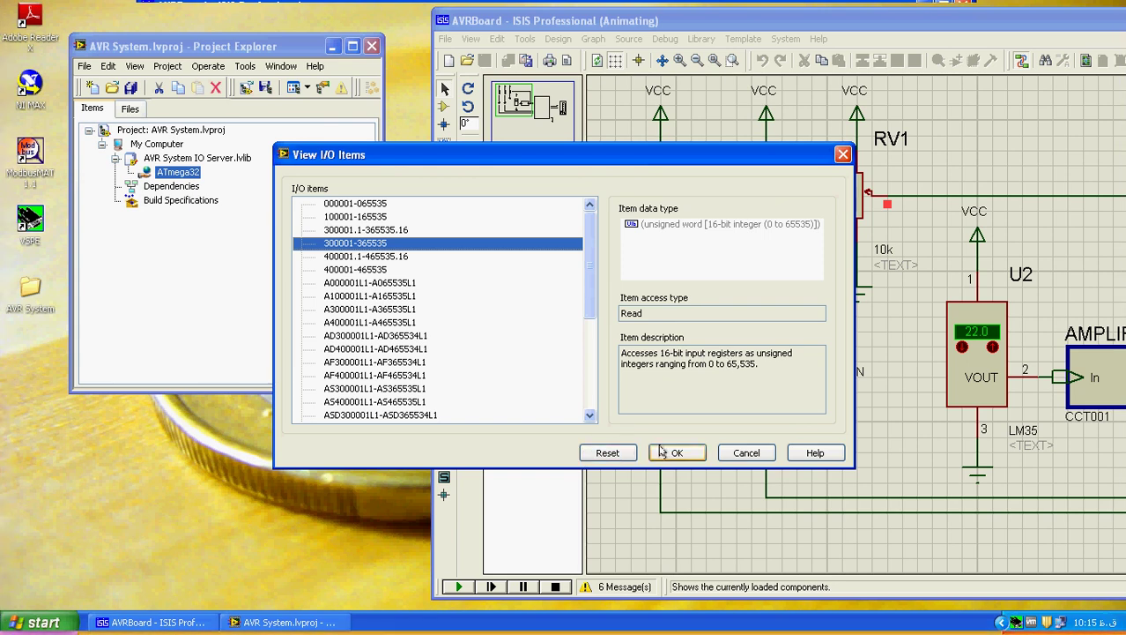
{"action": "left_click", "coordinate": [344, 204]}
{"action": "left_click", "coordinate": [349, 242]}
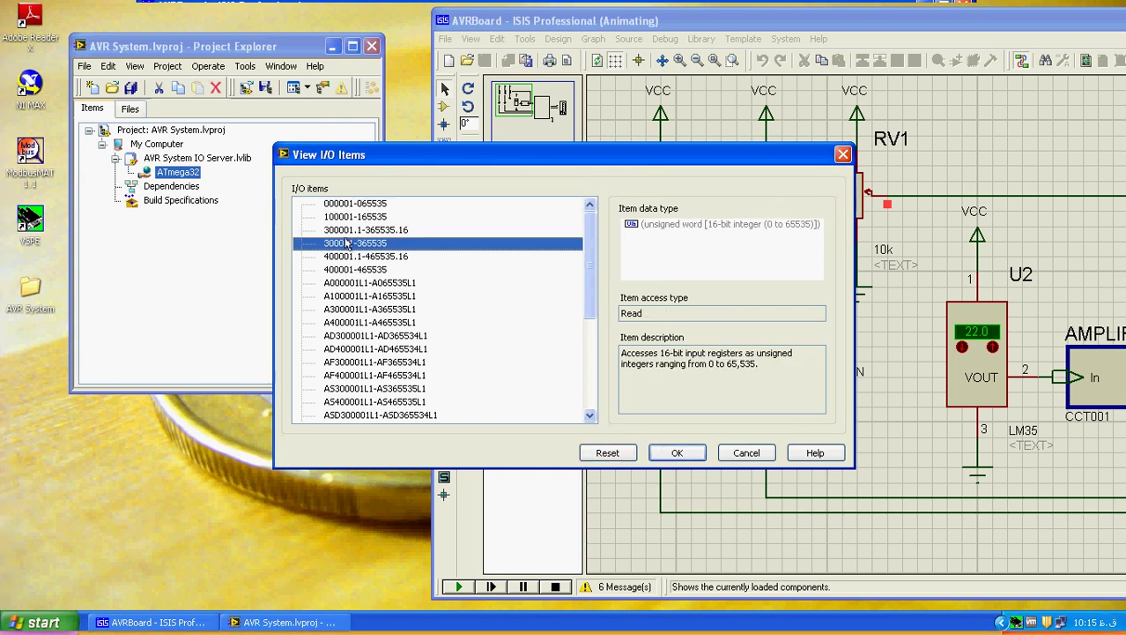
{"action": "key", "text": "Home"}
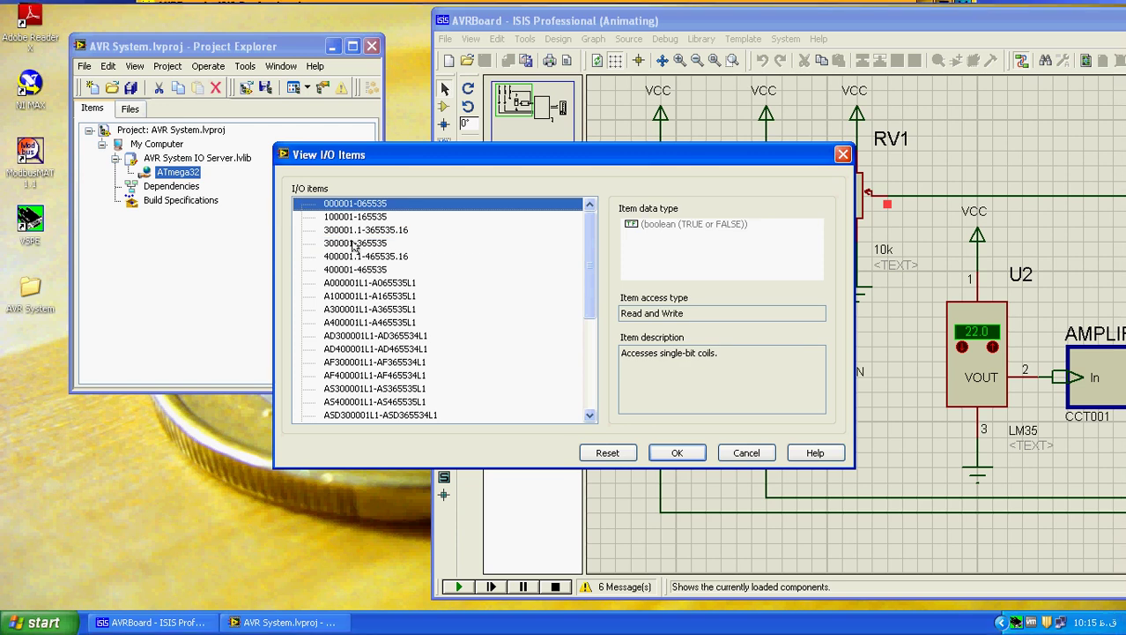
{"action": "left_click", "coordinate": [352, 243]}
{"action": "left_click", "coordinate": [674, 452]}
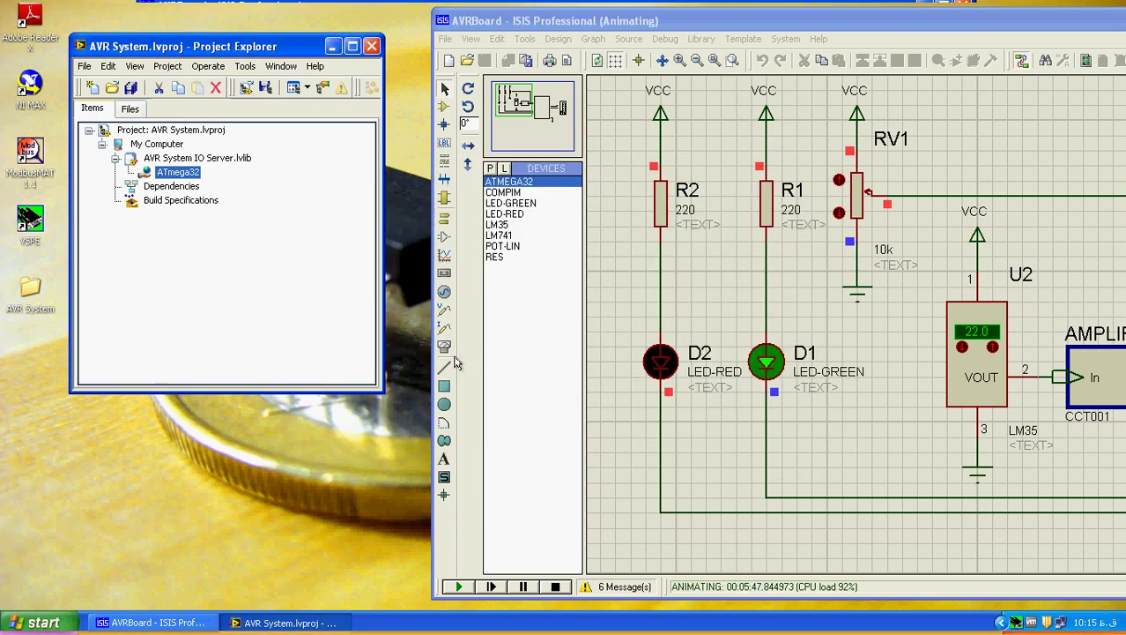
- Start creating bound variables from the ATmega32 server and expand the project source down to its I/O items
{"action": "right_click", "coordinate": [179, 175]}
{"action": "left_click", "coordinate": [213, 196]}
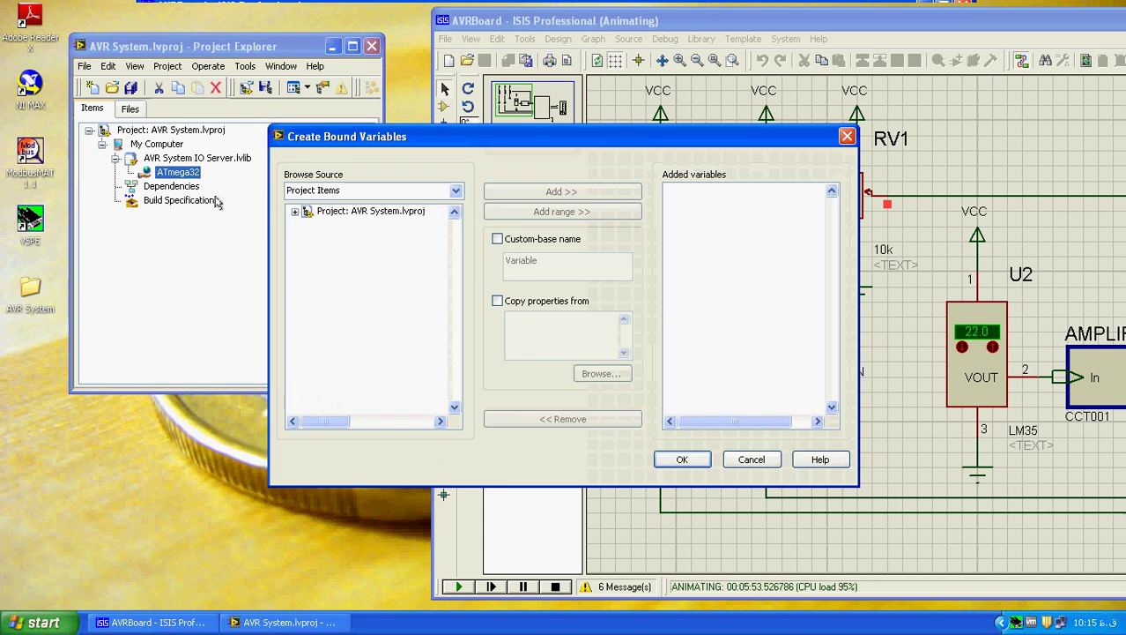
{"action": "left_click", "coordinate": [293, 213]}
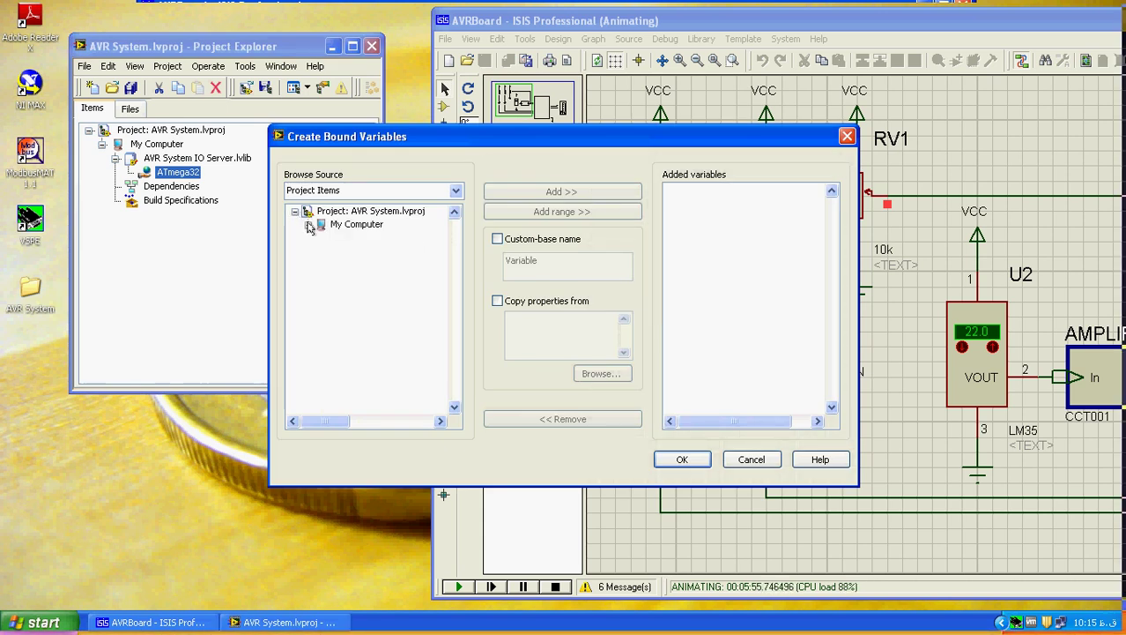
{"action": "left_click", "coordinate": [309, 226]}
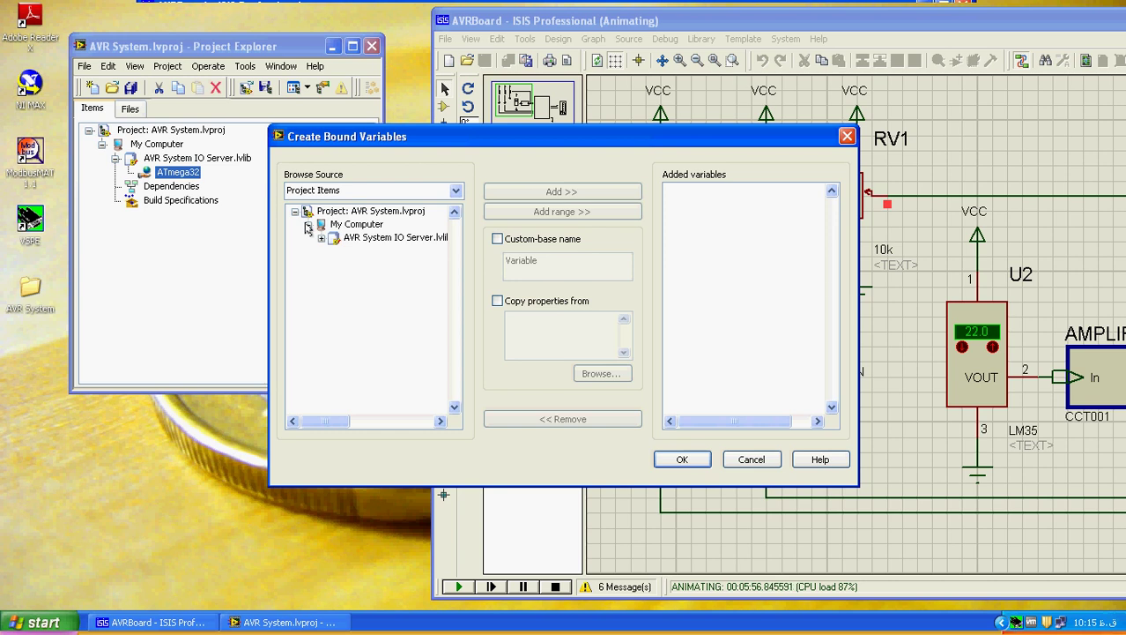
{"action": "left_click", "coordinate": [321, 238]}
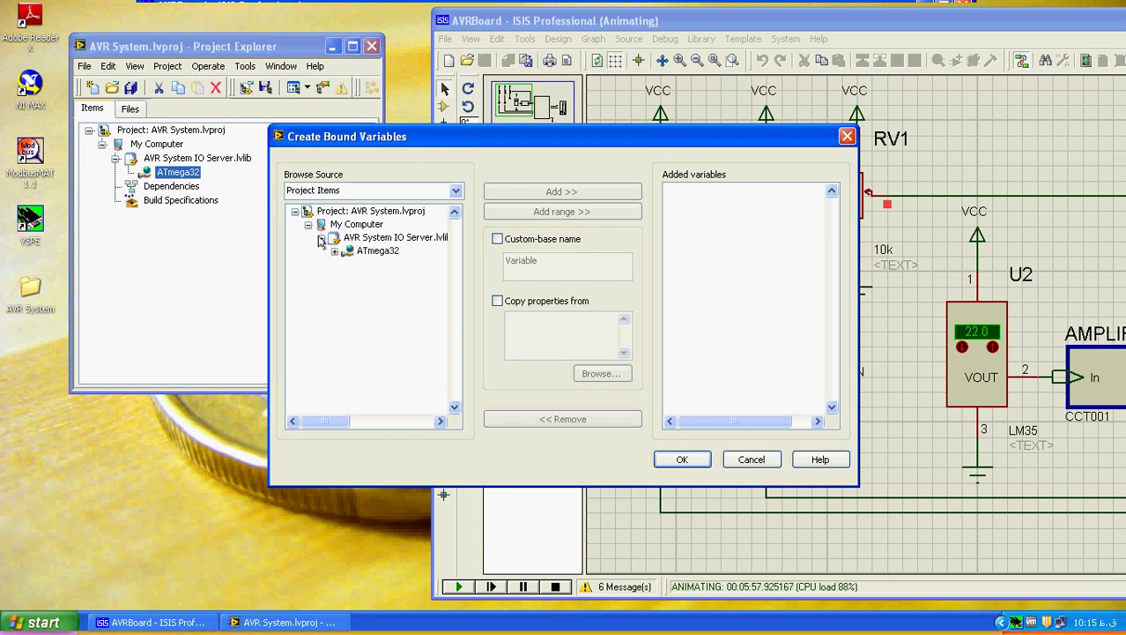
{"action": "left_click", "coordinate": [335, 251]}
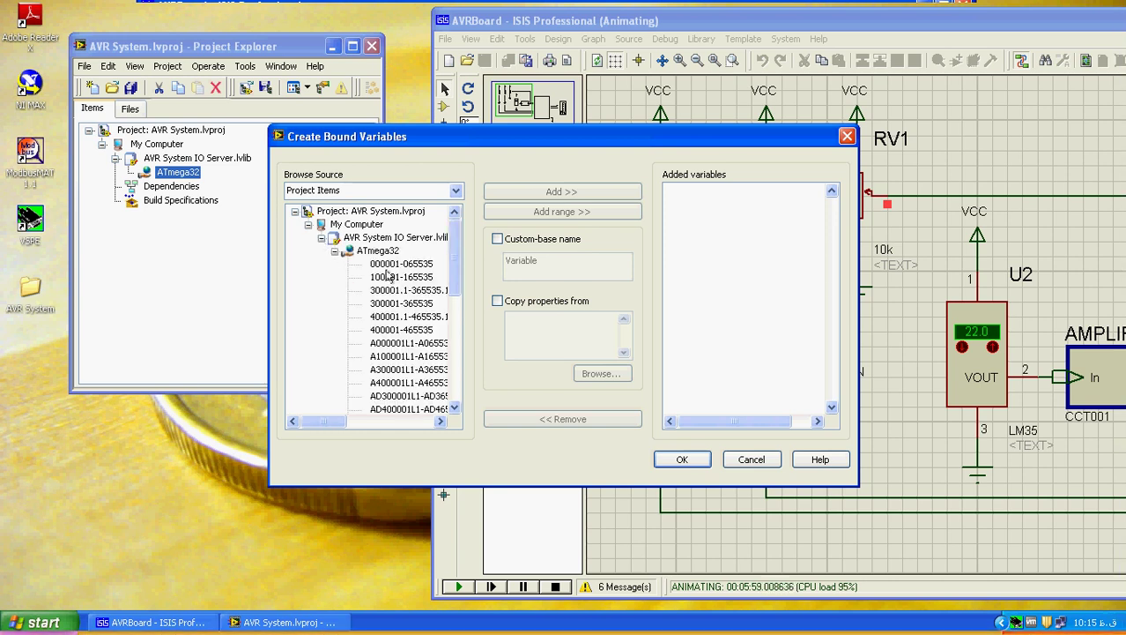
{"action": "left_click", "coordinate": [399, 265]}
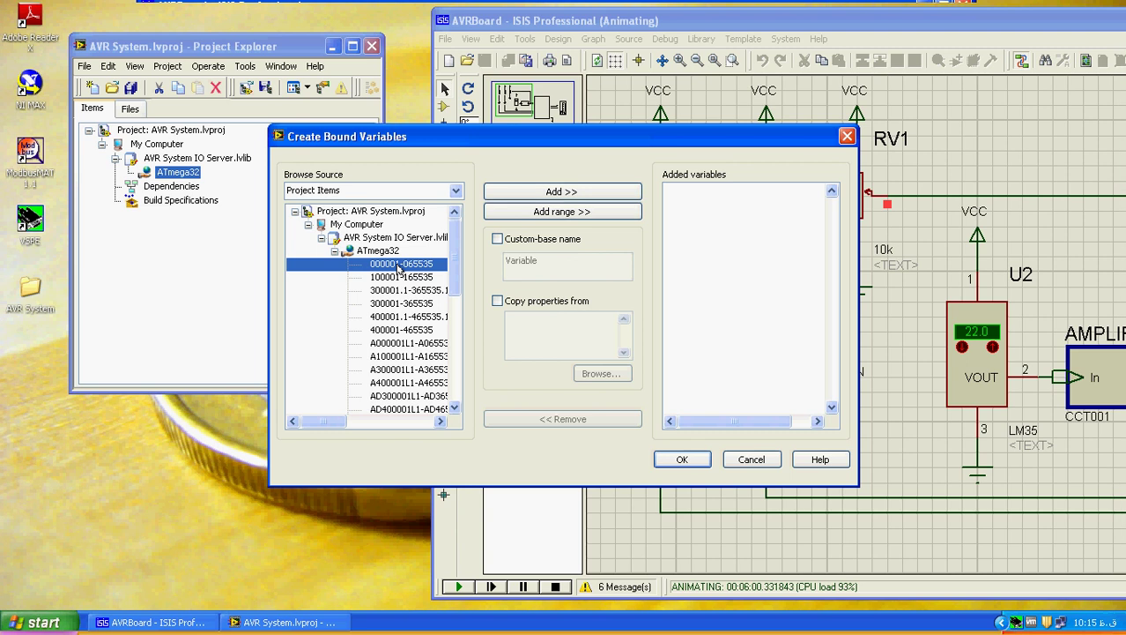
{"action": "left_click", "coordinate": [548, 212]}
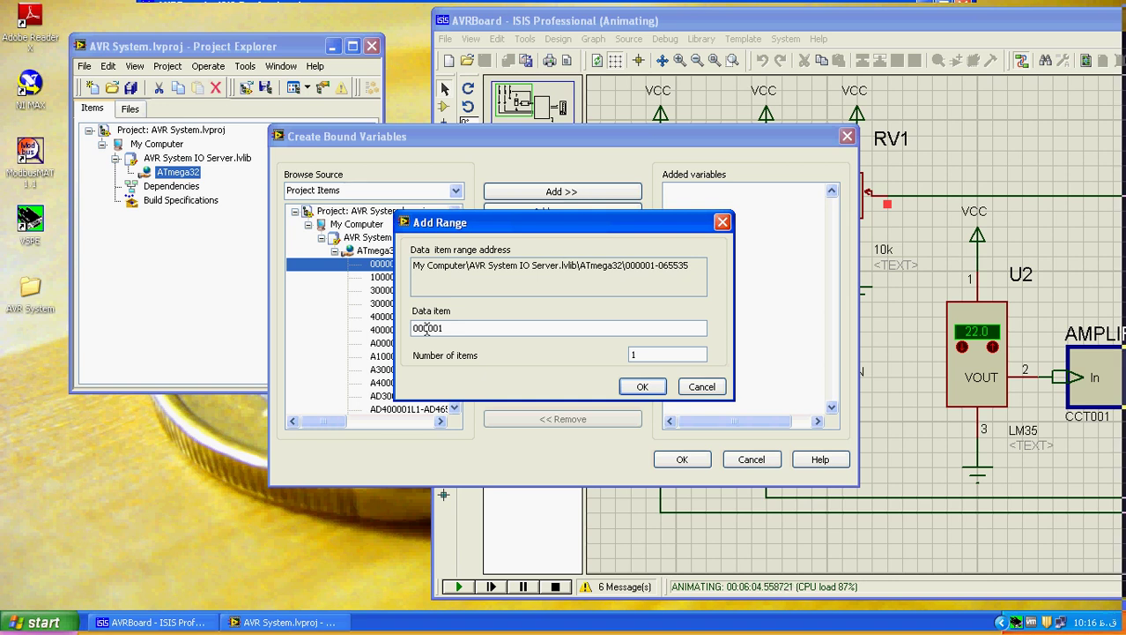
{"action": "left_click", "coordinate": [469, 328], "text": "shift"}
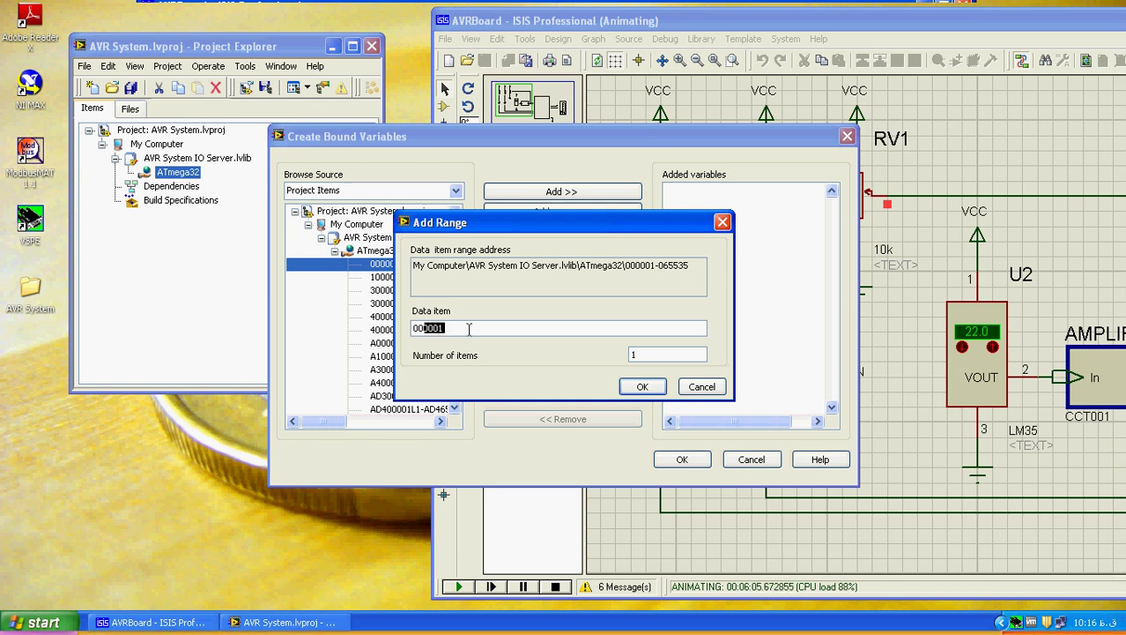
{"action": "type", "text": "2000"}
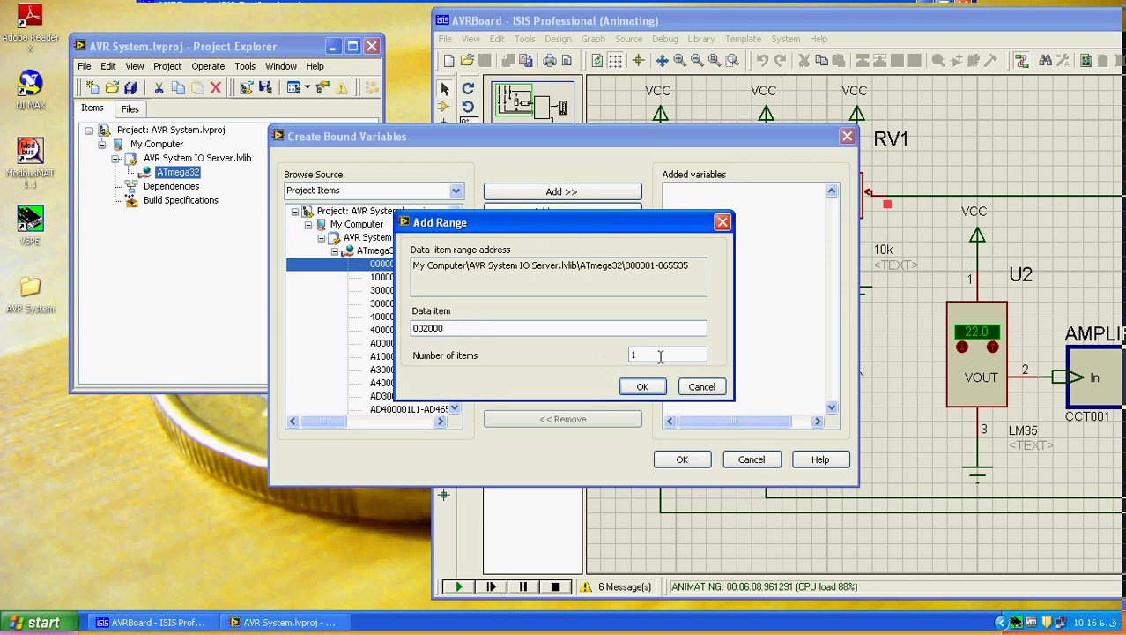
{"action": "key", "text": "Tab"}
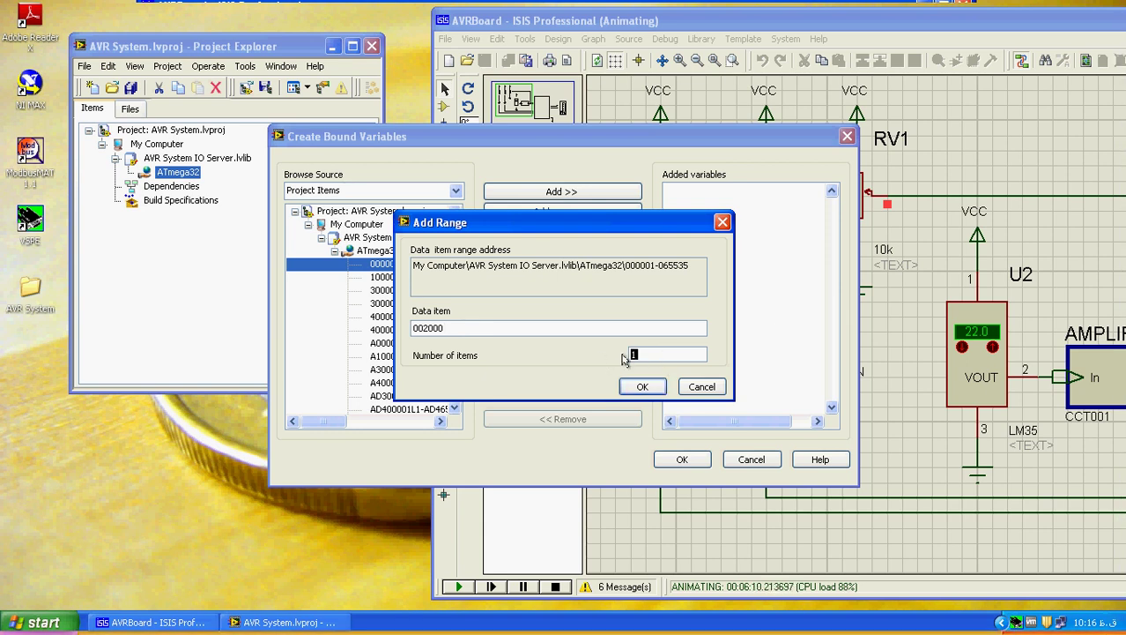
{"action": "type", "text": "2"}
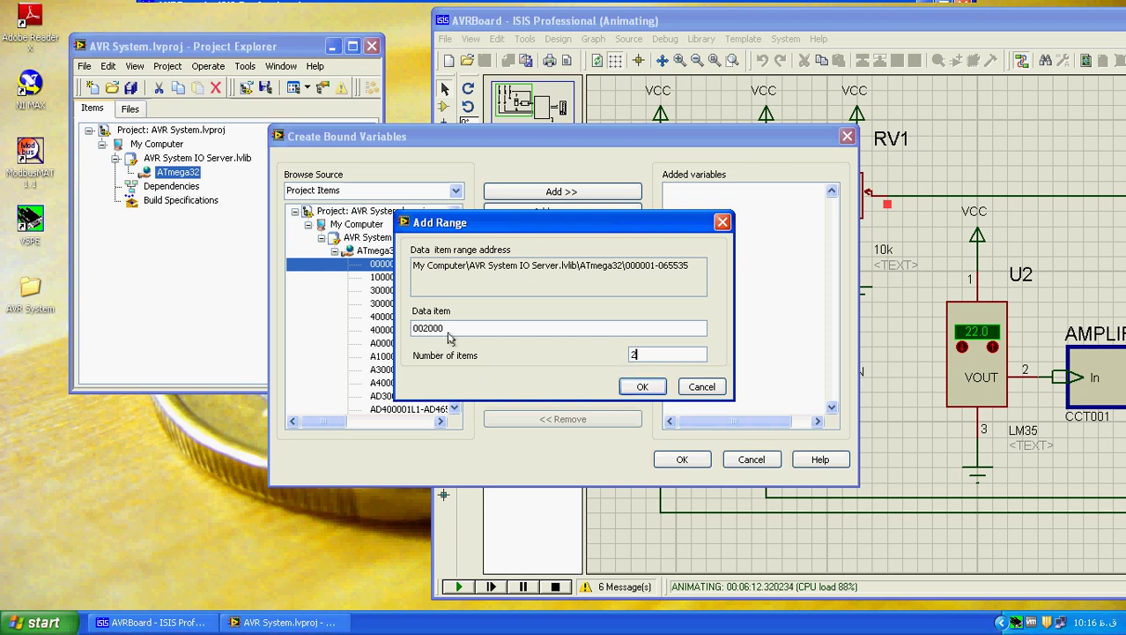
{"action": "left_click", "coordinate": [641, 389]}
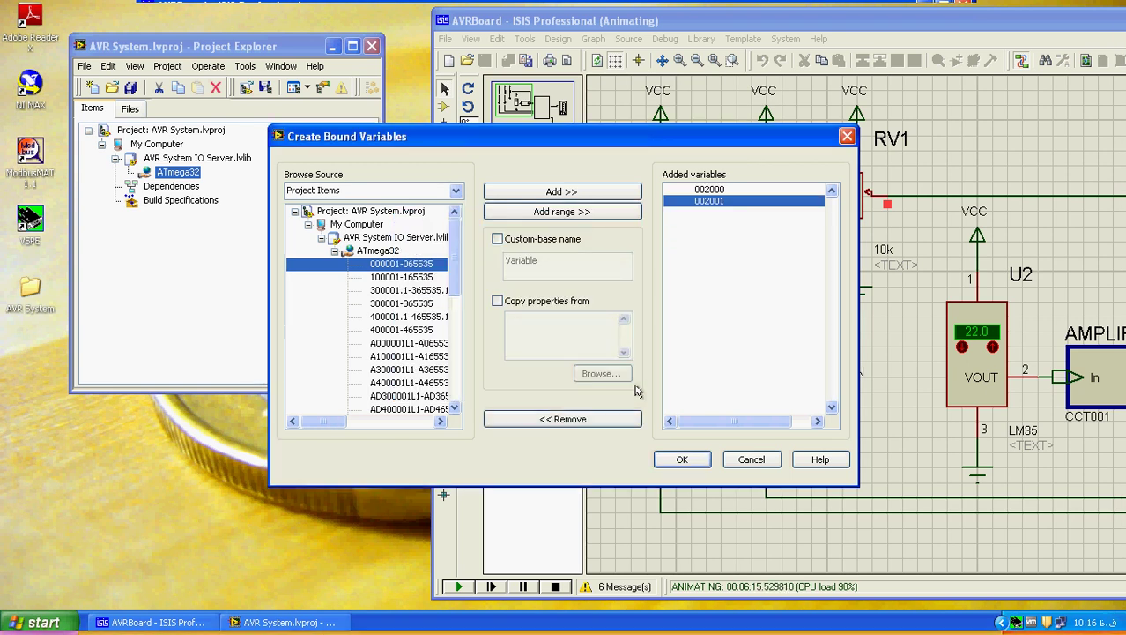
{"action": "left_click", "coordinate": [683, 459]}
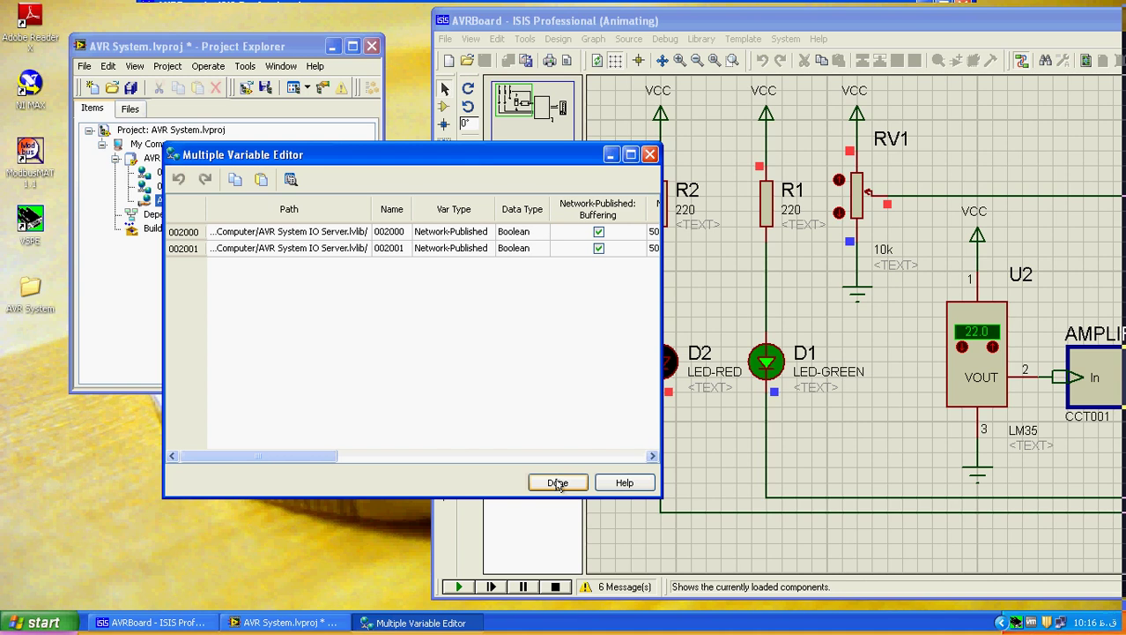
{"action": "left_click", "coordinate": [558, 482]}
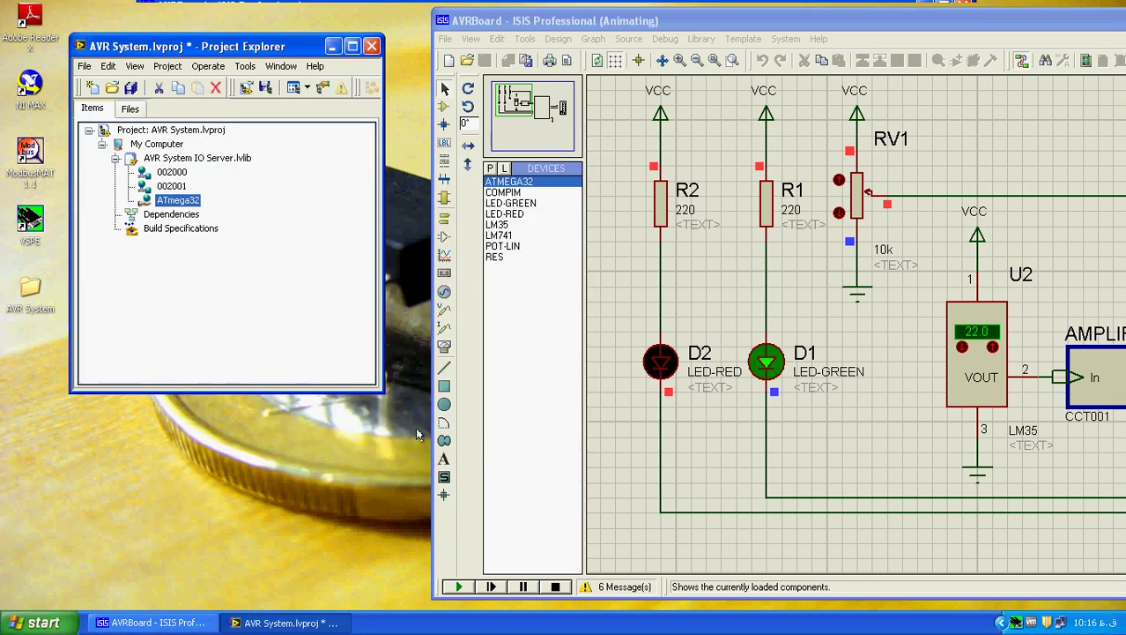
- Rename the variable 002000 as GreenLED
{"action": "left_click", "coordinate": [165, 172]}
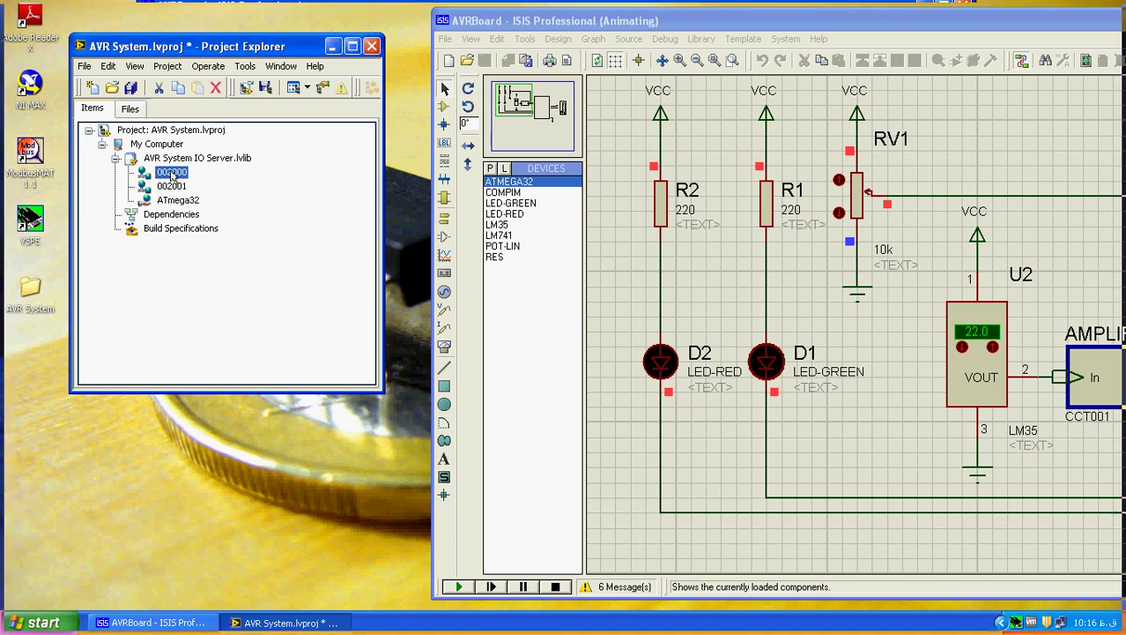
{"action": "right_click", "coordinate": [172, 173]}
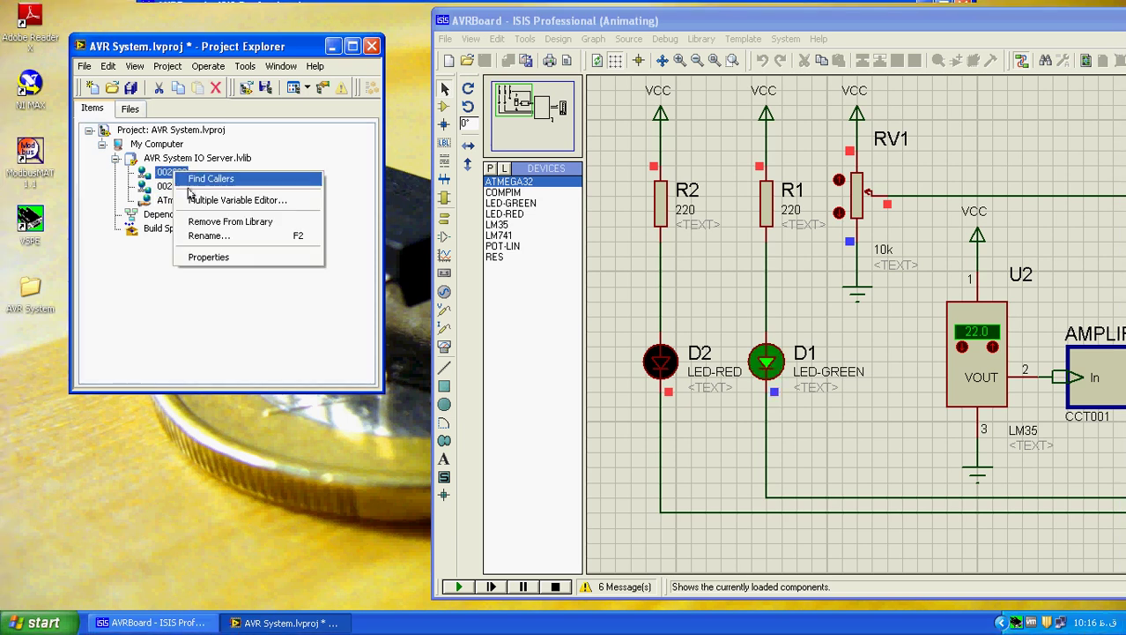
{"action": "left_click", "coordinate": [208, 236]}
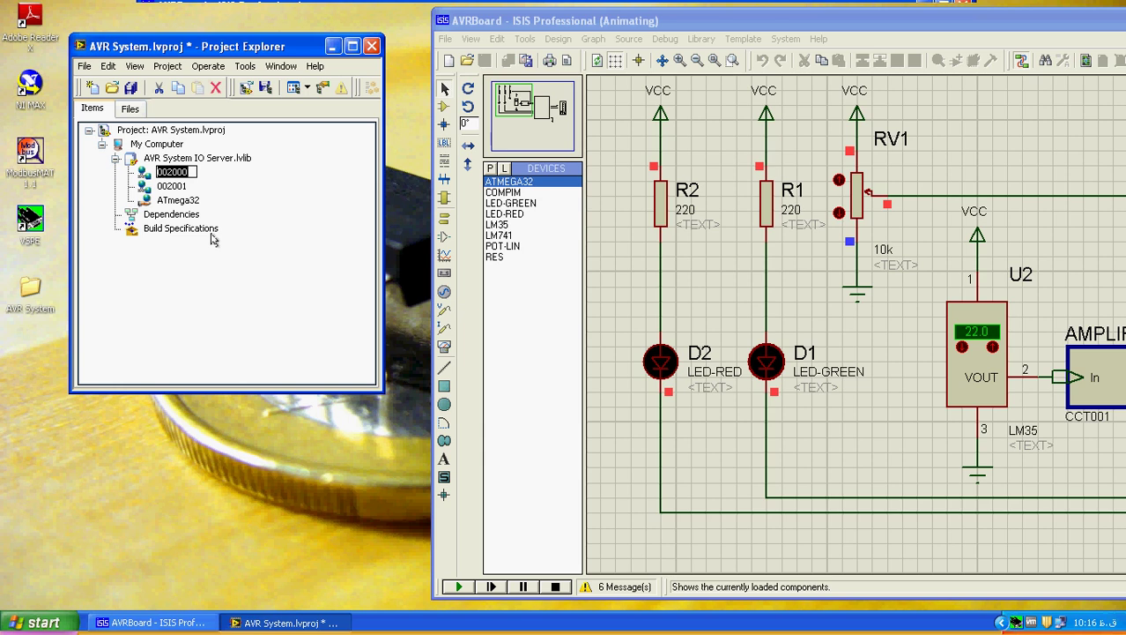
{"action": "type", "text": "dree"}
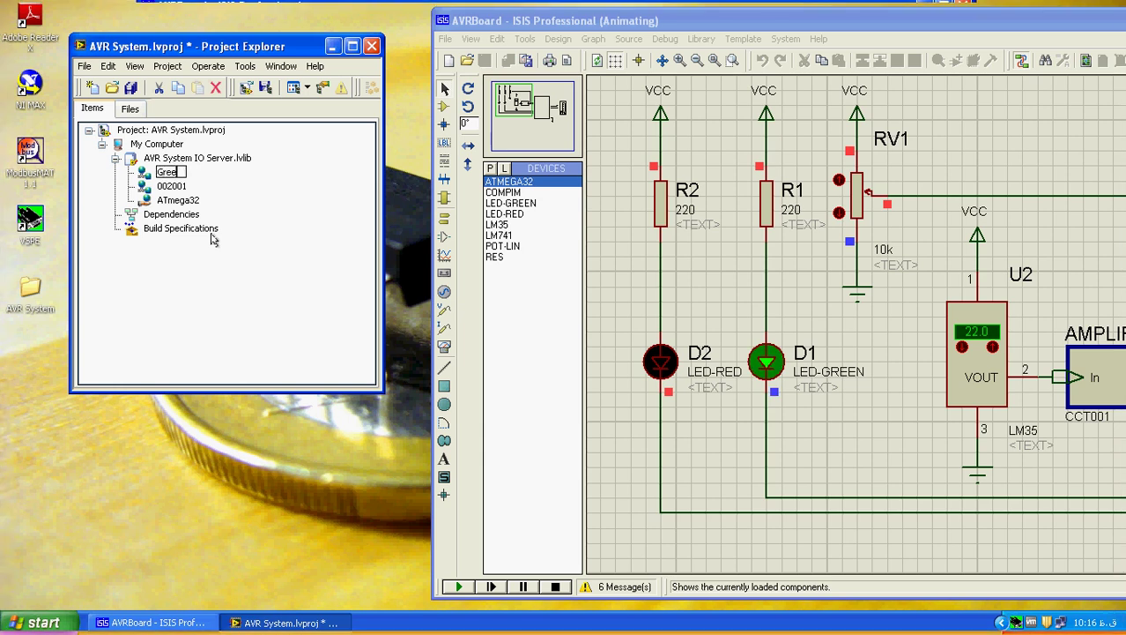
{"action": "type", "text": "nLED"}
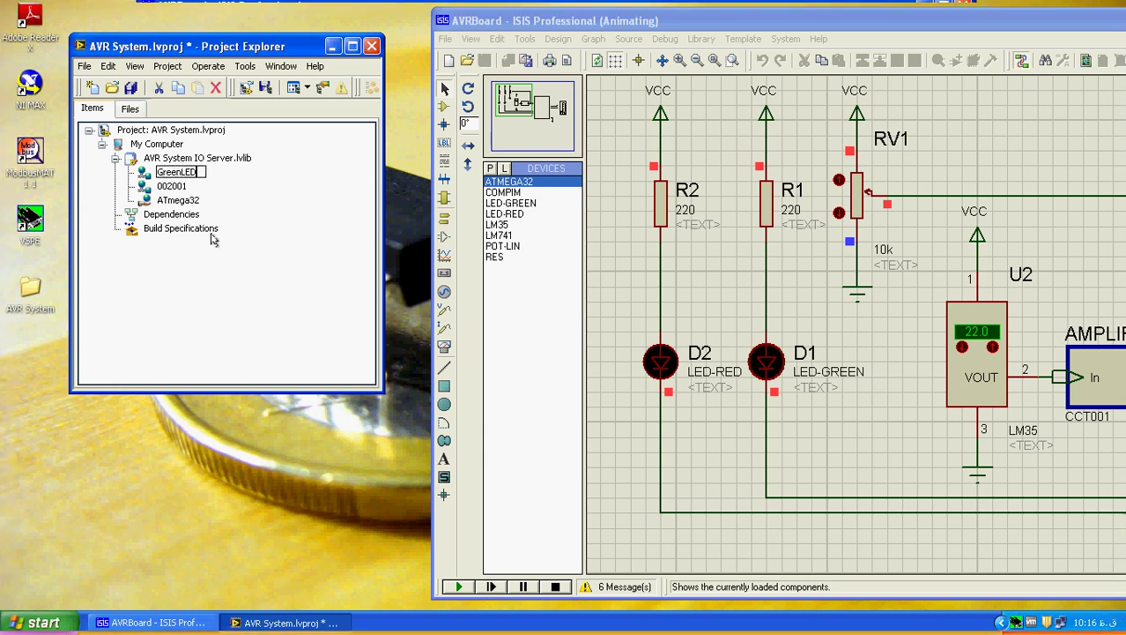
- Rename the variable 002001 as RedLED
{"action": "left_click", "coordinate": [172, 186]}
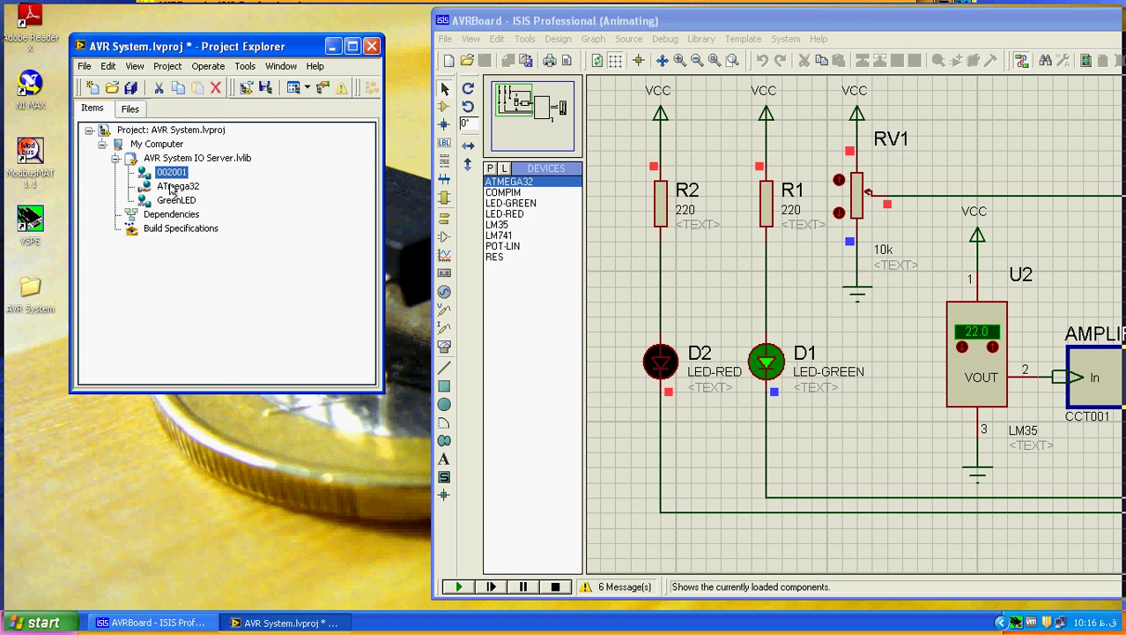
{"action": "left_click", "coordinate": [171, 171]}
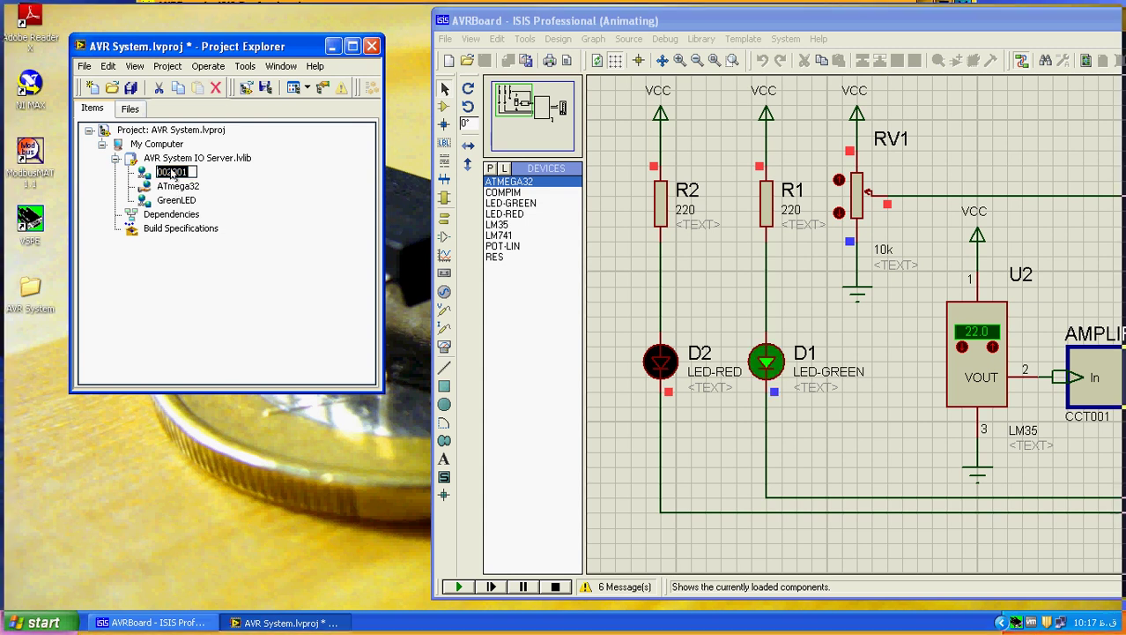
{"action": "type", "text": "RedLE"}
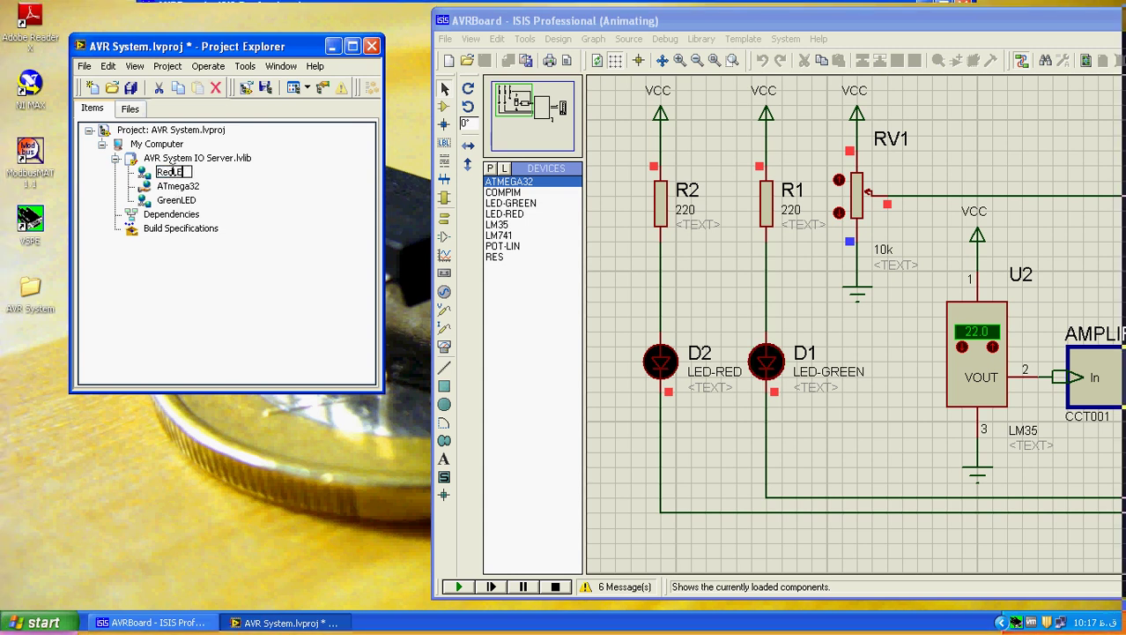
{"action": "type", "text": "D"}
{"action": "key", "text": "Return"}
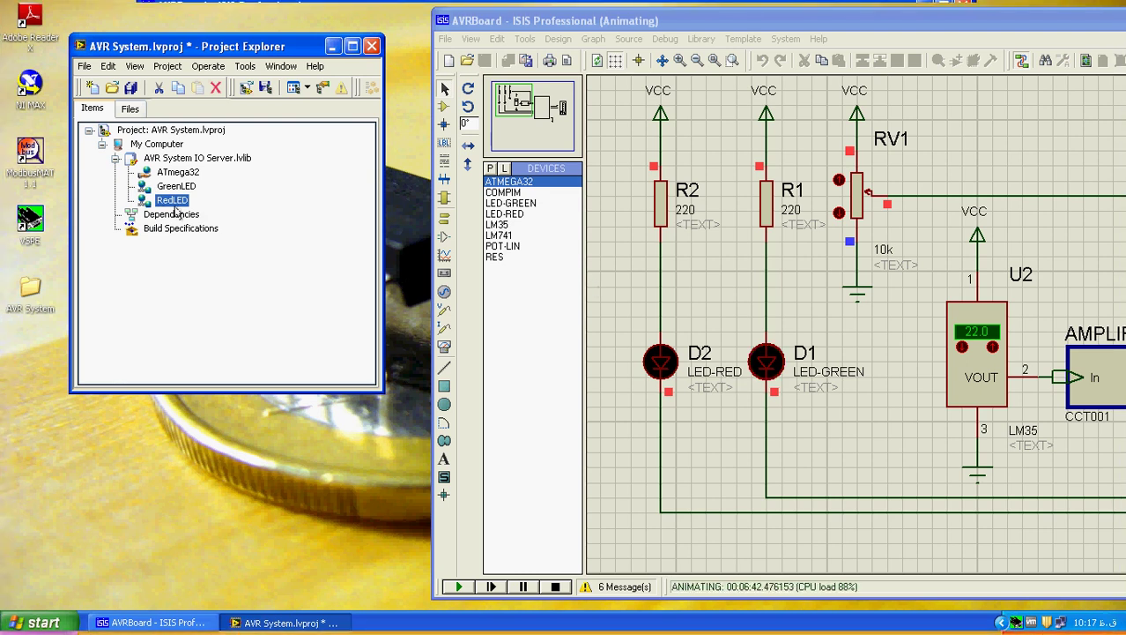
- Start creating more bound variables from the ATmega32 server and expand the project source down to its I/O items
{"action": "right_click", "coordinate": [167, 174]}
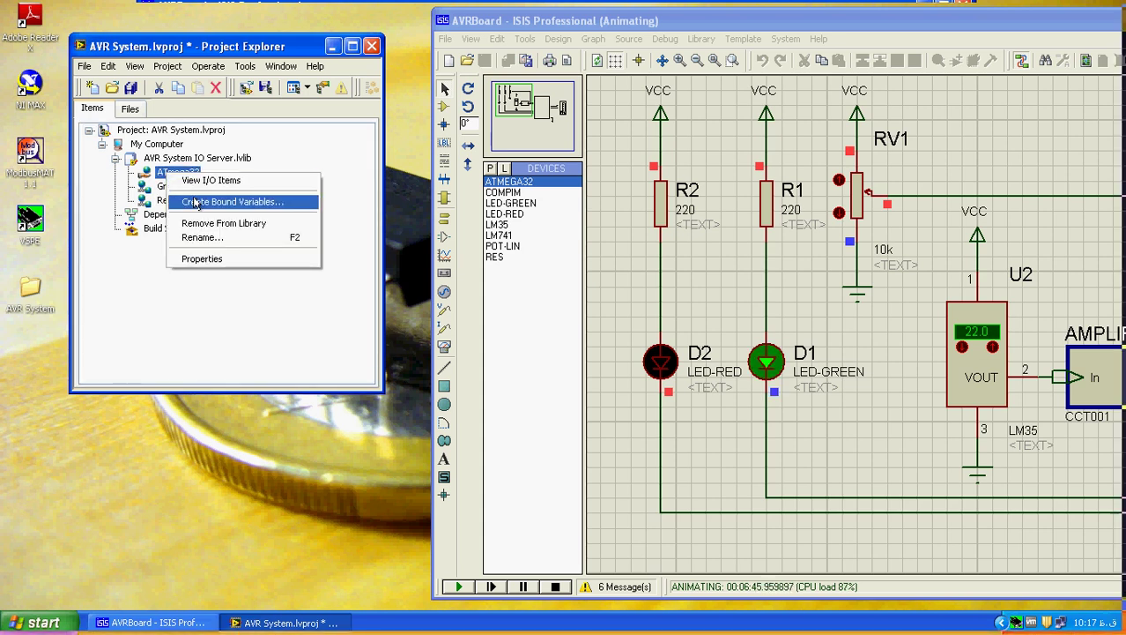
{"action": "left_click", "coordinate": [193, 202]}
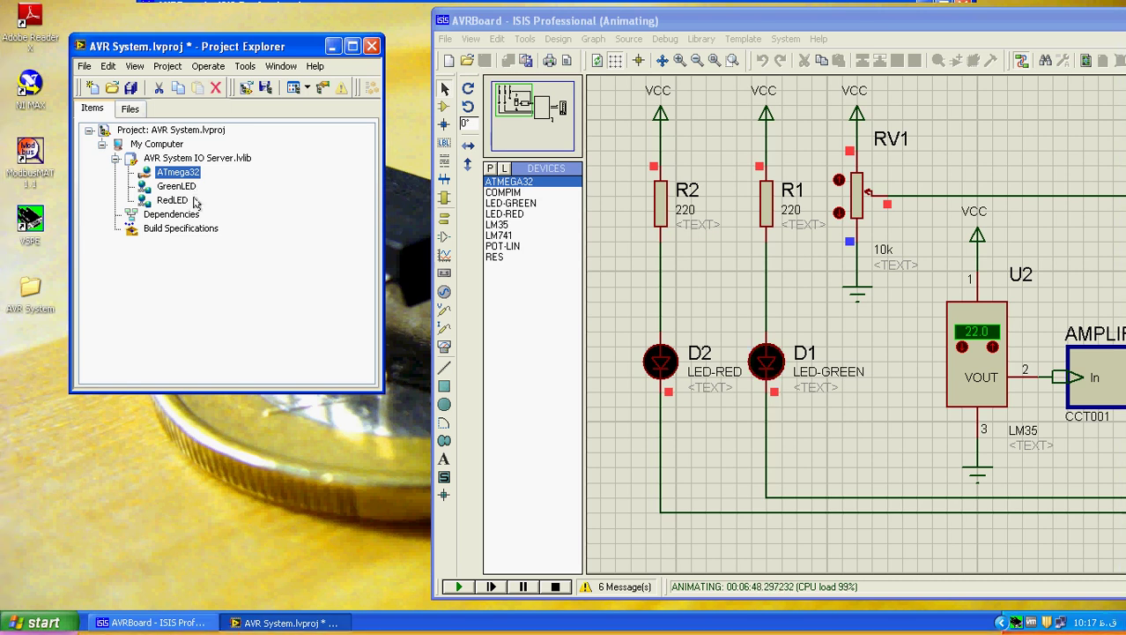
{"action": "left_click", "coordinate": [293, 213]}
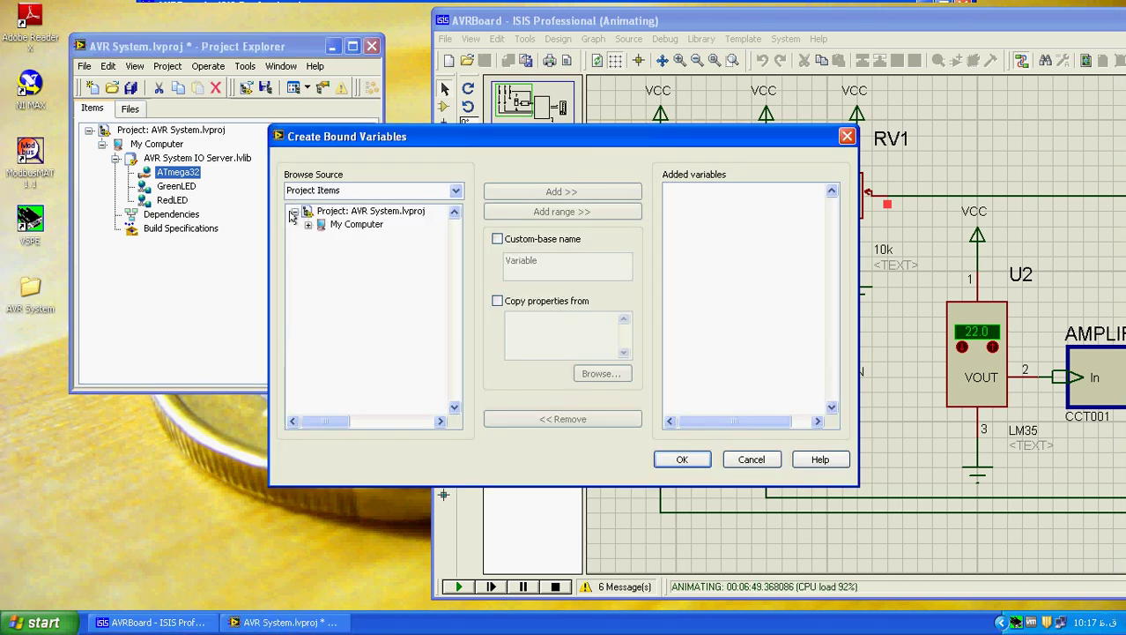
{"action": "left_click", "coordinate": [307, 226]}
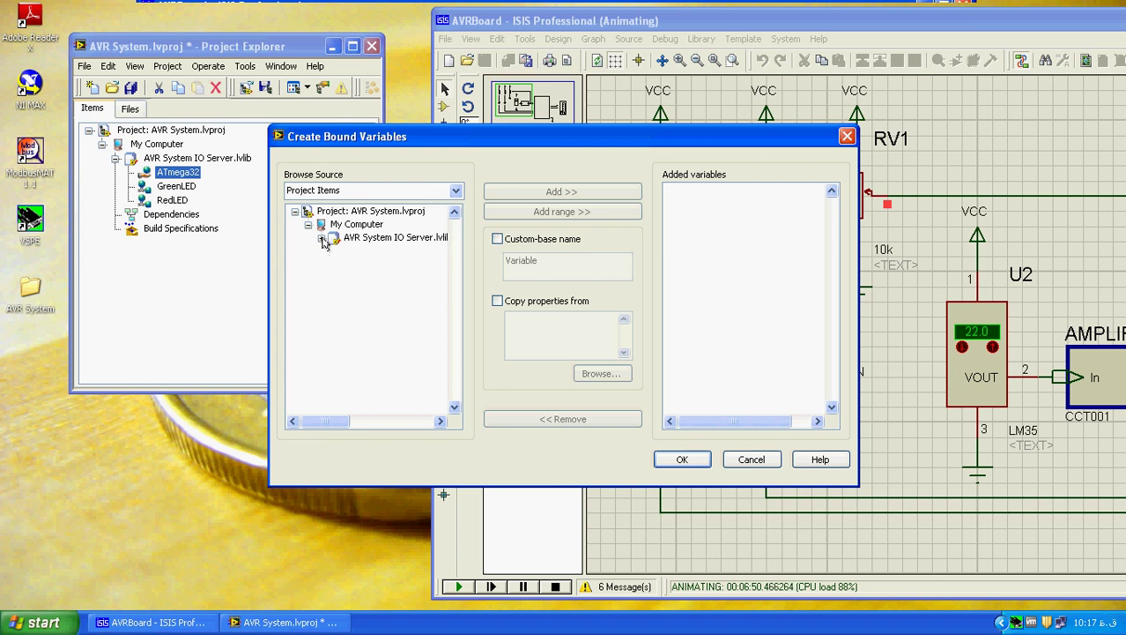
{"action": "left_click", "coordinate": [321, 238]}
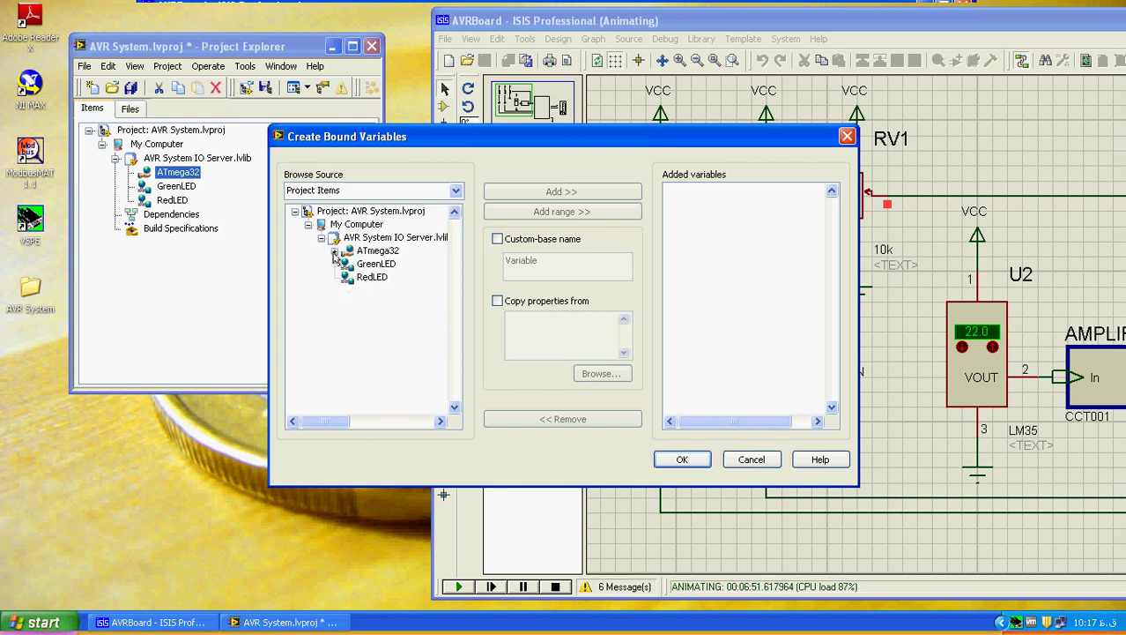
{"action": "left_click", "coordinate": [335, 252]}
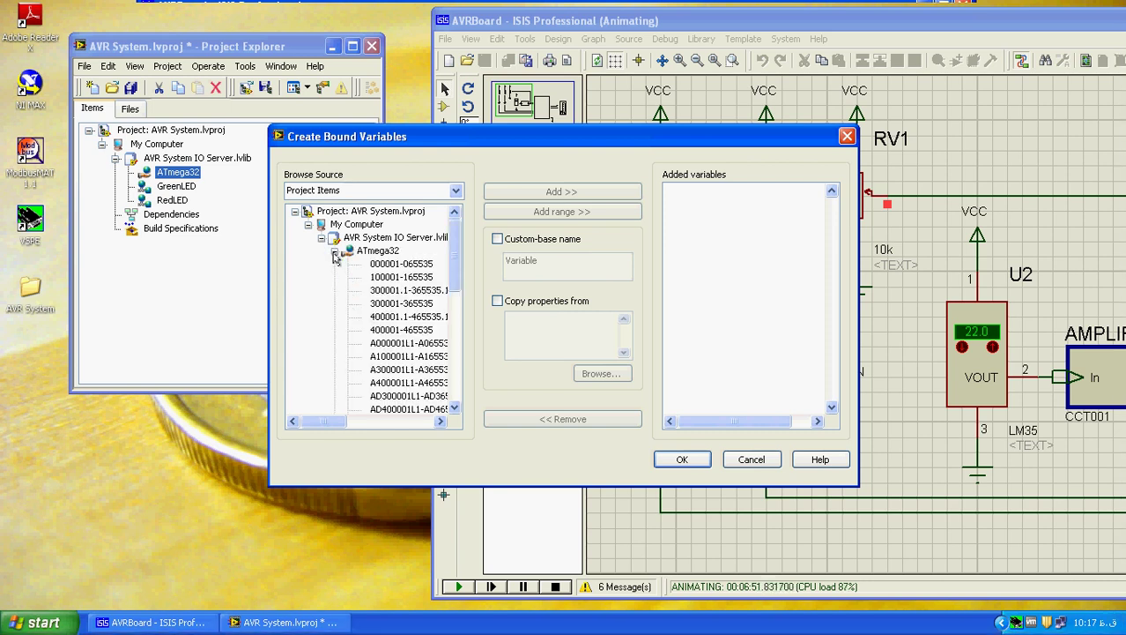
{"action": "left_click", "coordinate": [389, 304]}
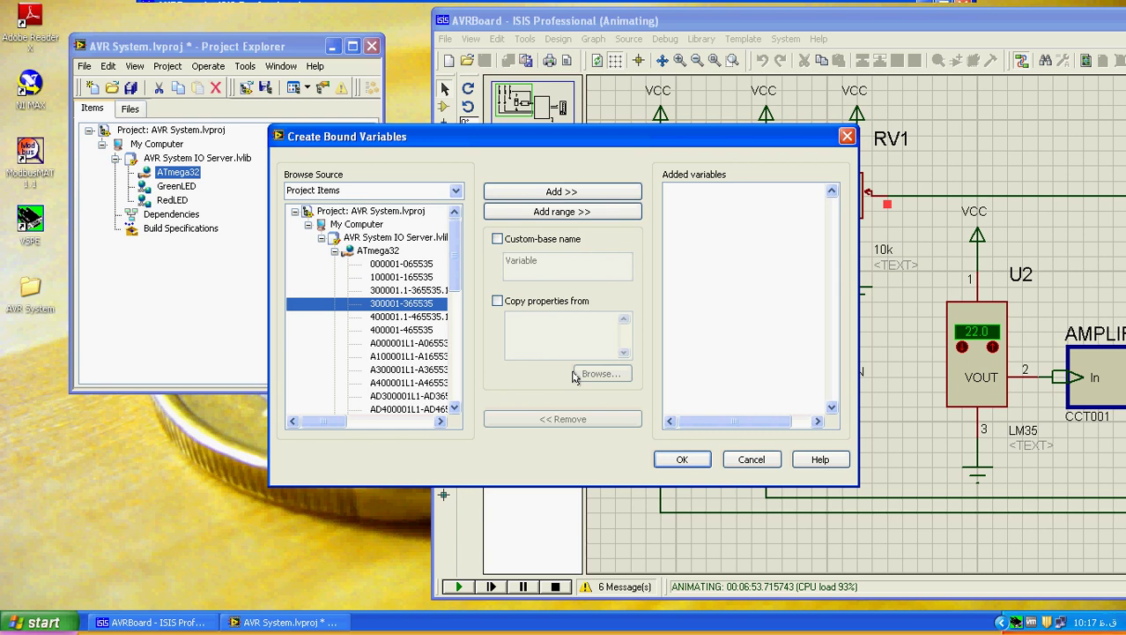
{"action": "left_click", "coordinate": [561, 211]}
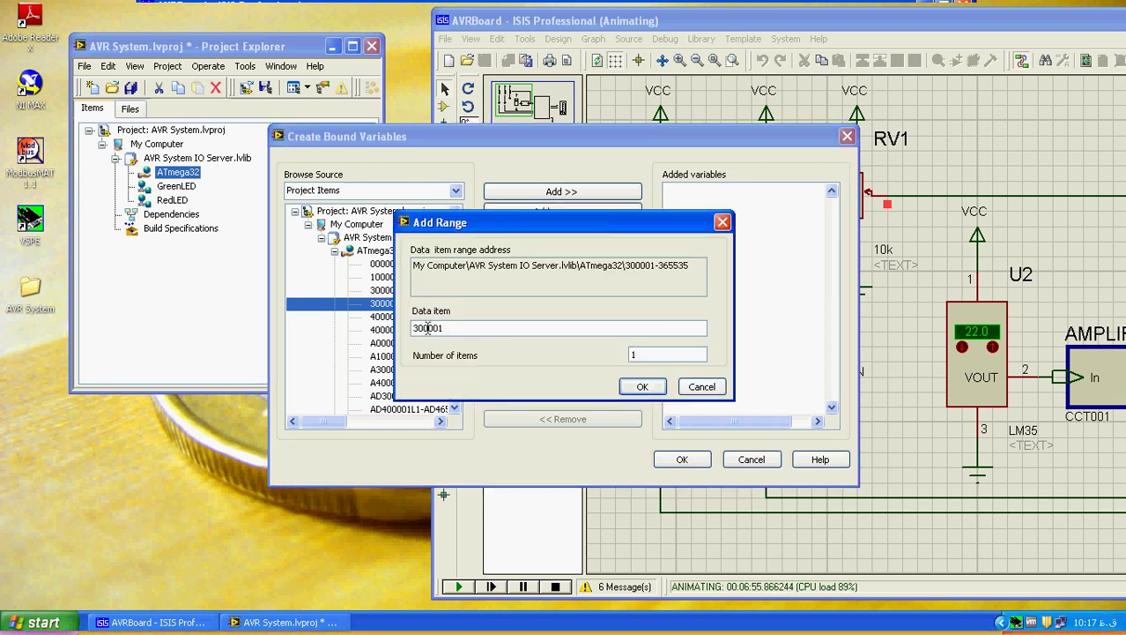
{"action": "left_click_drag", "start_coordinate": [425, 328], "coordinate": [462, 328]}
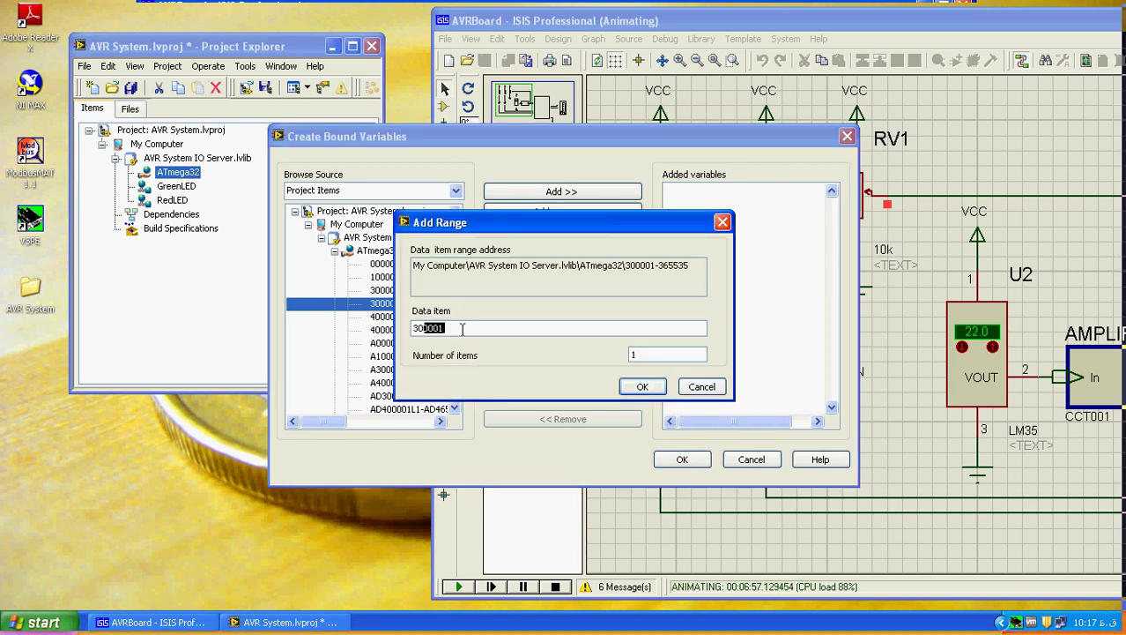
{"action": "type", "text": "3"}
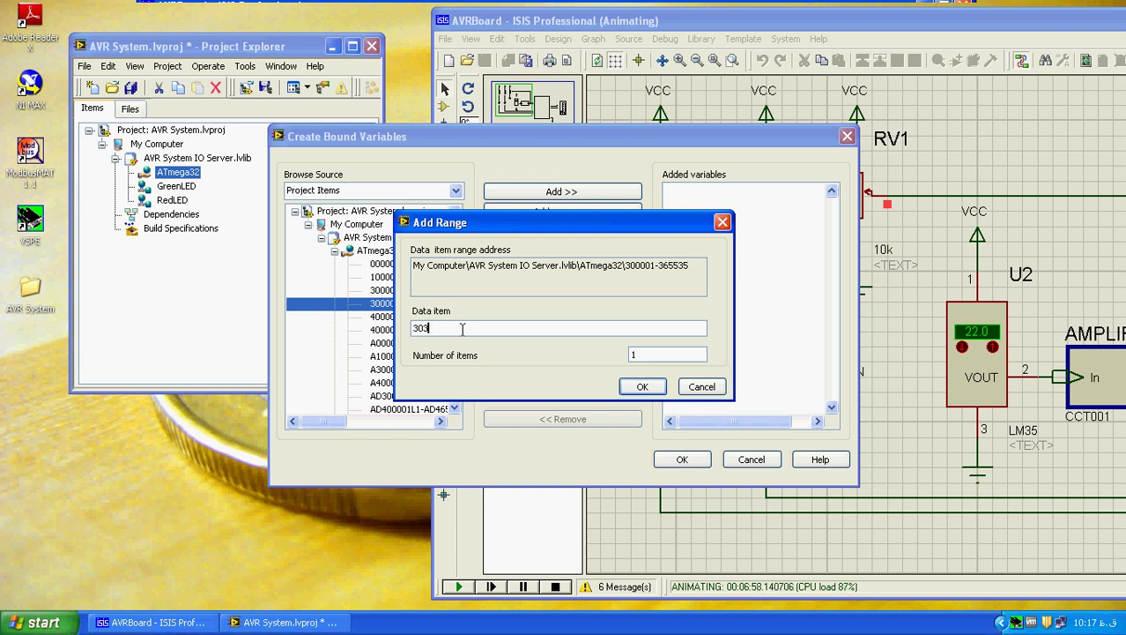
{"action": "type", "text": "000"}
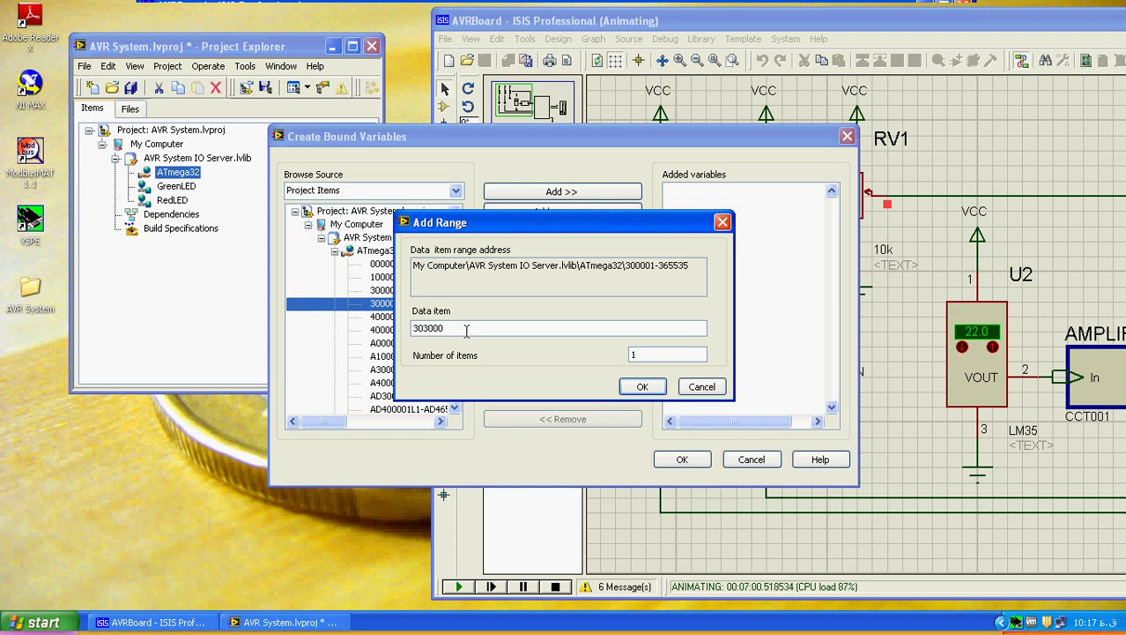
{"action": "key", "text": "Tab"}
{"action": "left_click", "coordinate": [641, 386]}
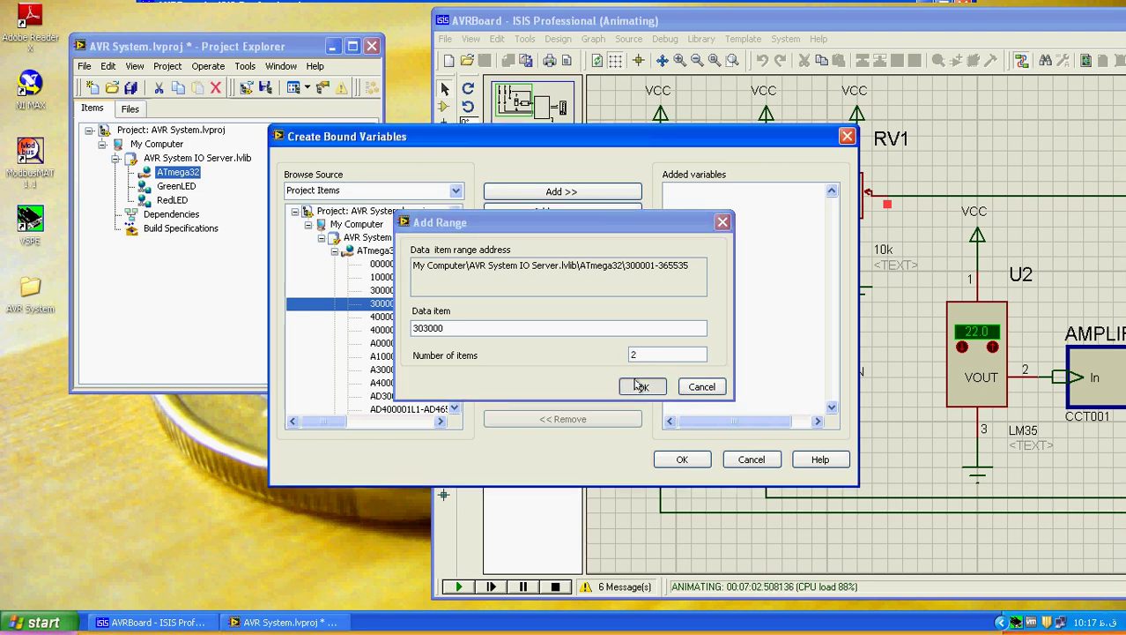
{"action": "left_click", "coordinate": [681, 459]}
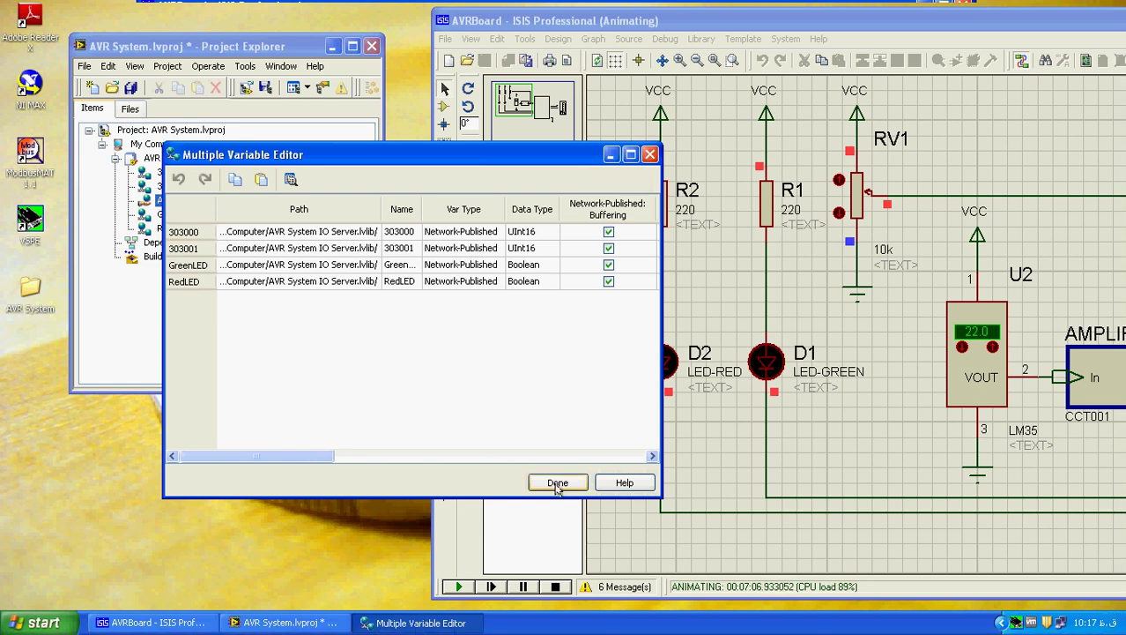
{"action": "left_click", "coordinate": [557, 484]}
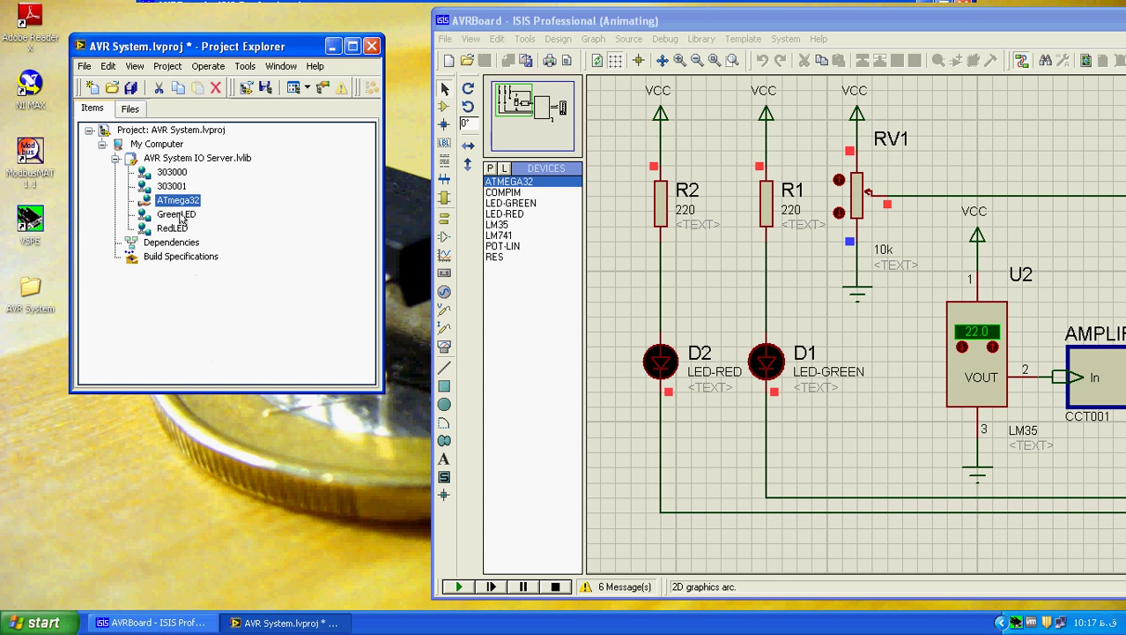
- Rename the variable 303000 as Potentiometer
{"action": "left_click", "coordinate": [172, 173]}
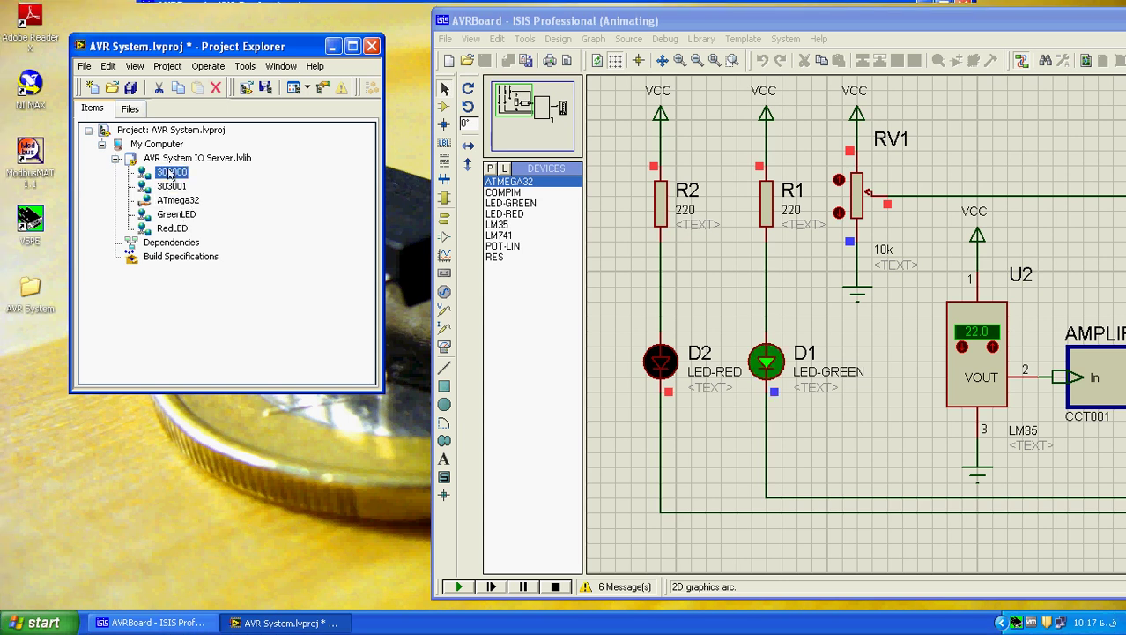
{"action": "right_click", "coordinate": [172, 173]}
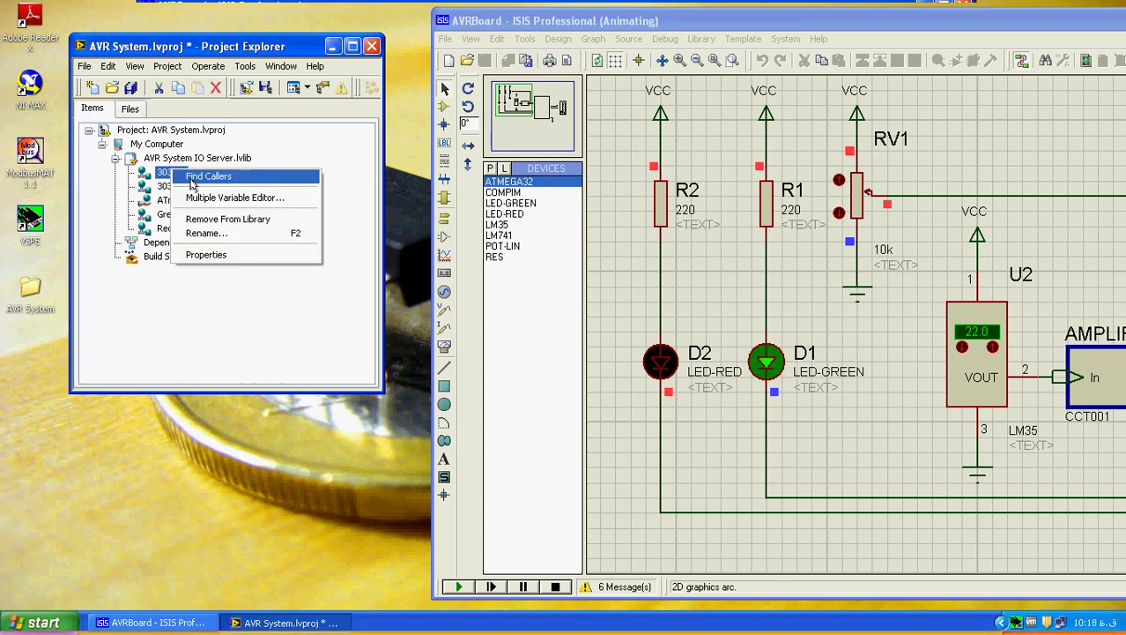
{"action": "left_click", "coordinate": [213, 235]}
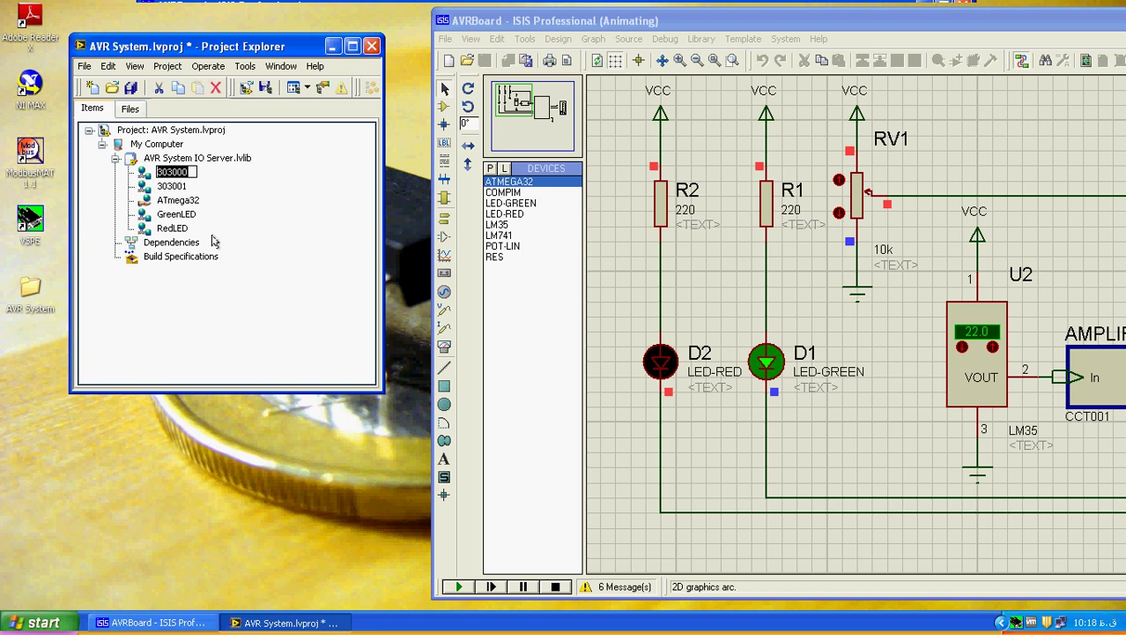
{"action": "type", "text": "Potent"}
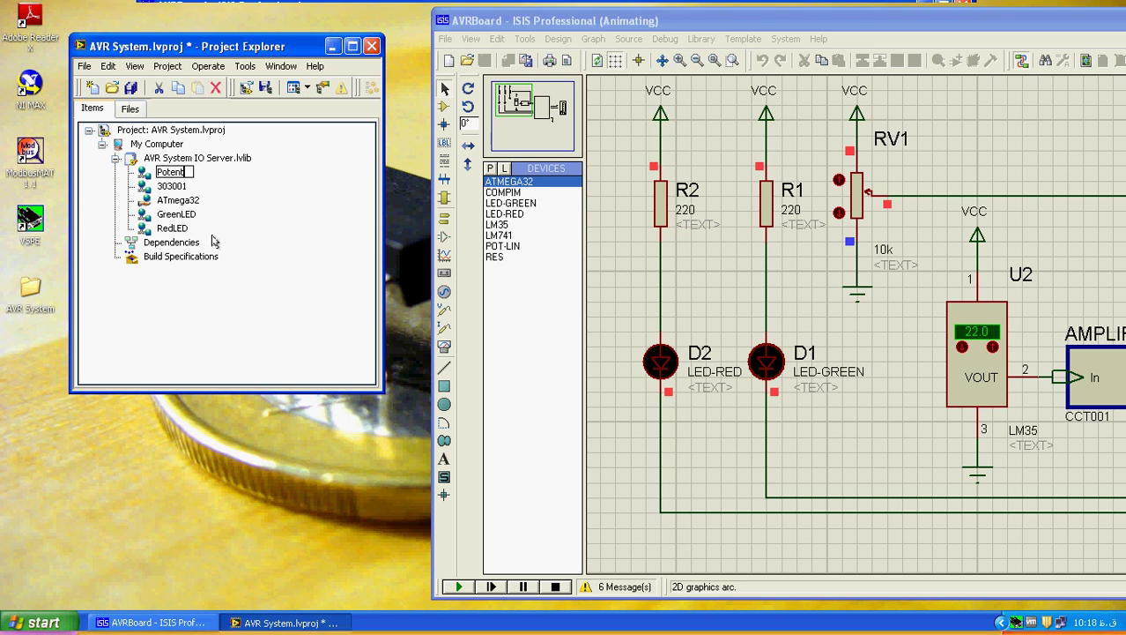
{"action": "type", "text": "iometer"}
{"action": "key", "text": "Return"}
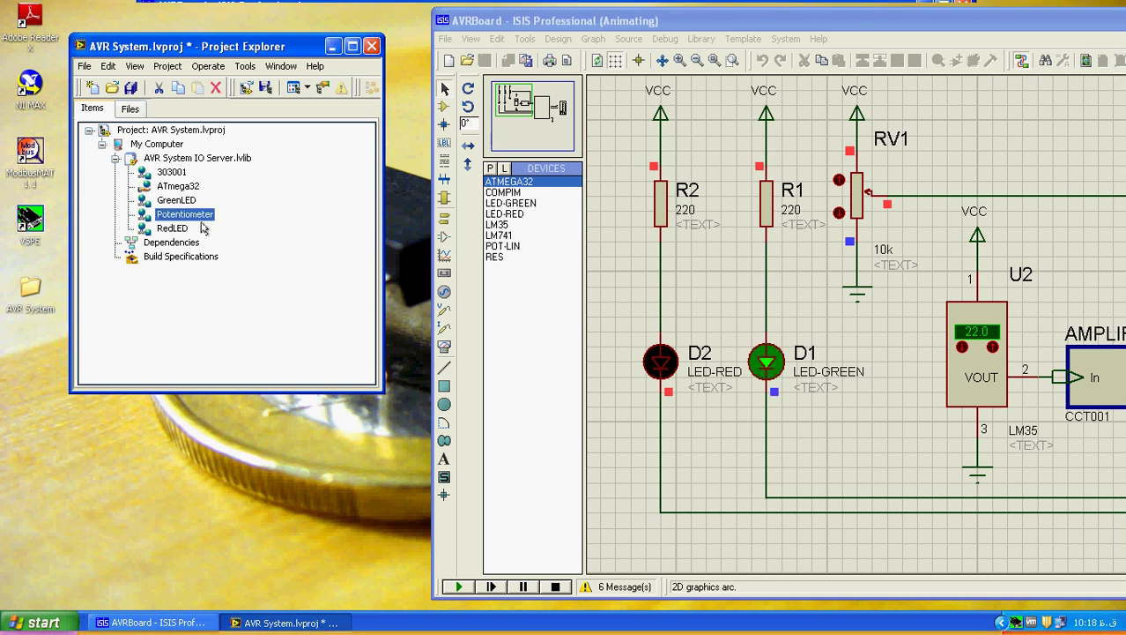
- Rename the variable 303001 as LM35 and save the whole project
{"action": "left_click", "coordinate": [173, 173]}
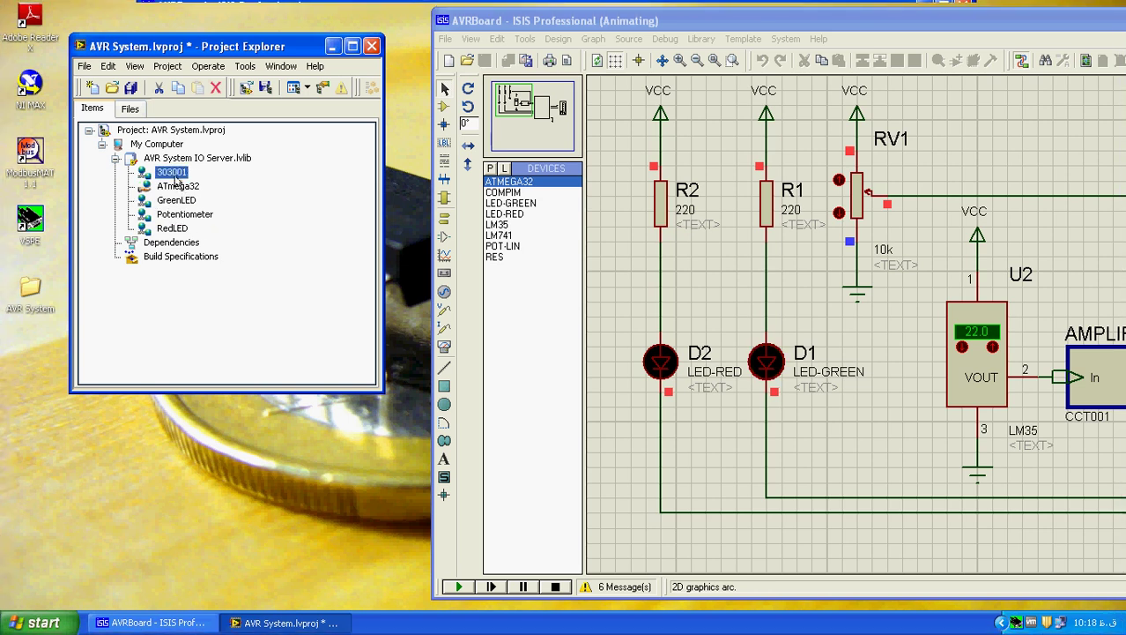
{"action": "left_click", "coordinate": [174, 174]}
{"action": "type", "text": "LM"}
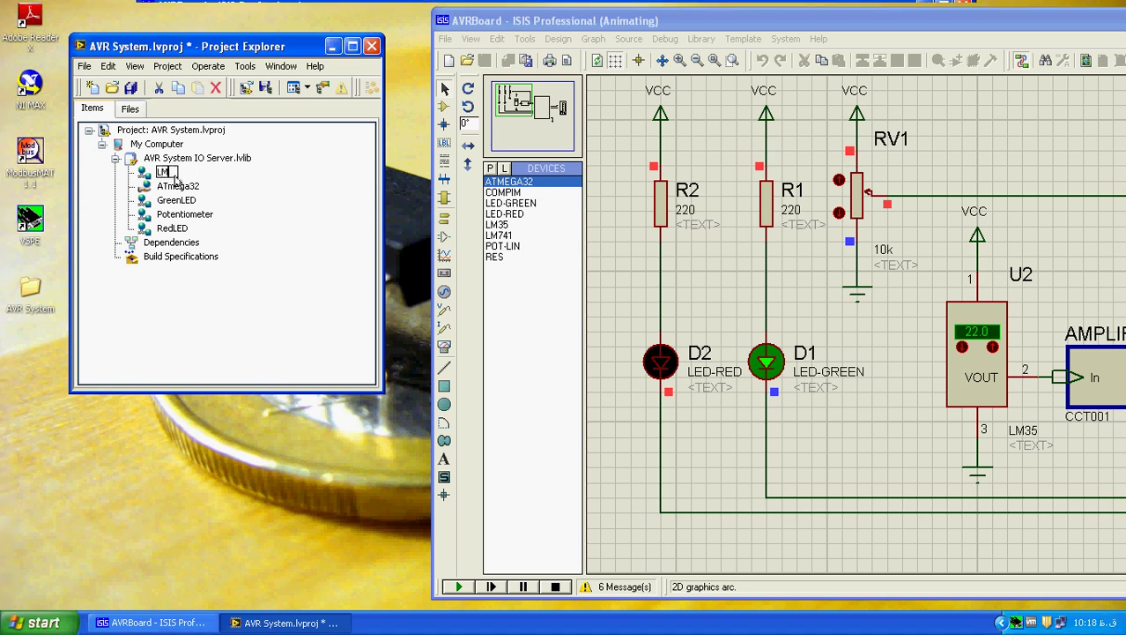
{"action": "type", "text": "35"}
{"action": "key", "text": "Return"}
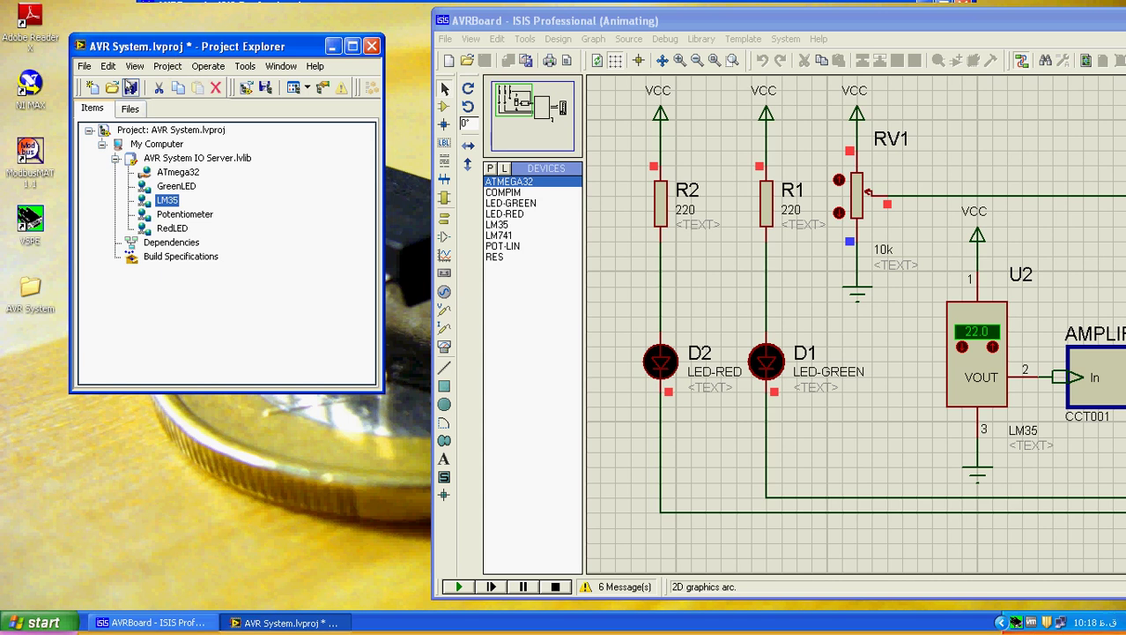
{"action": "left_click", "coordinate": [130, 87]}
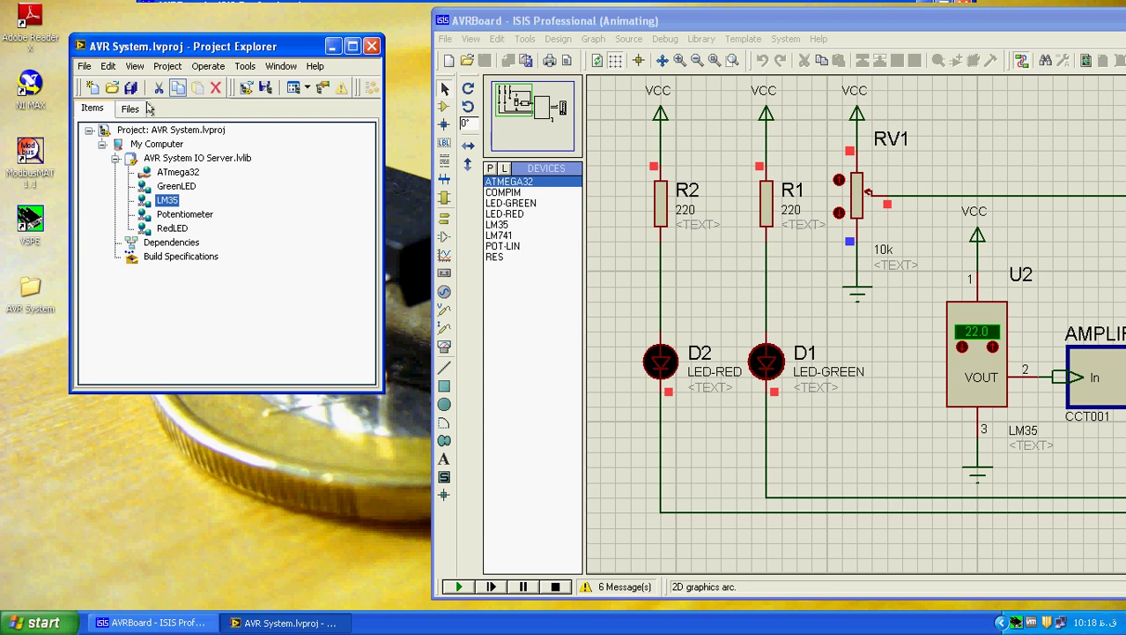
- Deploy all items of the AVR System IO Server library and dismiss the deployment report
{"action": "left_click", "coordinate": [153, 158]}
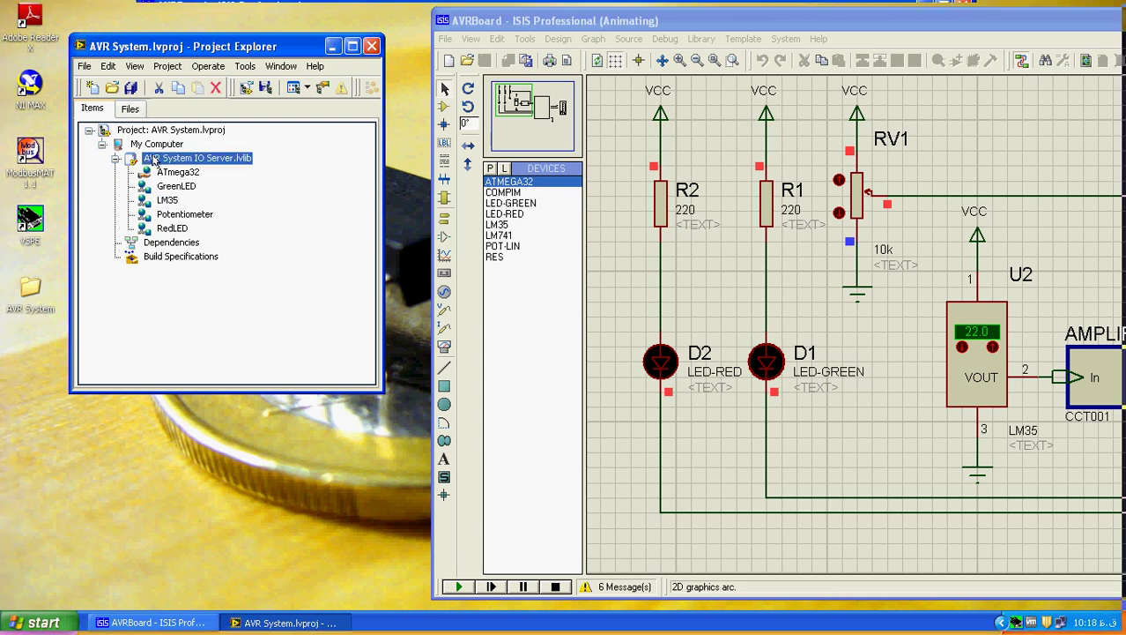
{"action": "right_click", "coordinate": [154, 159]}
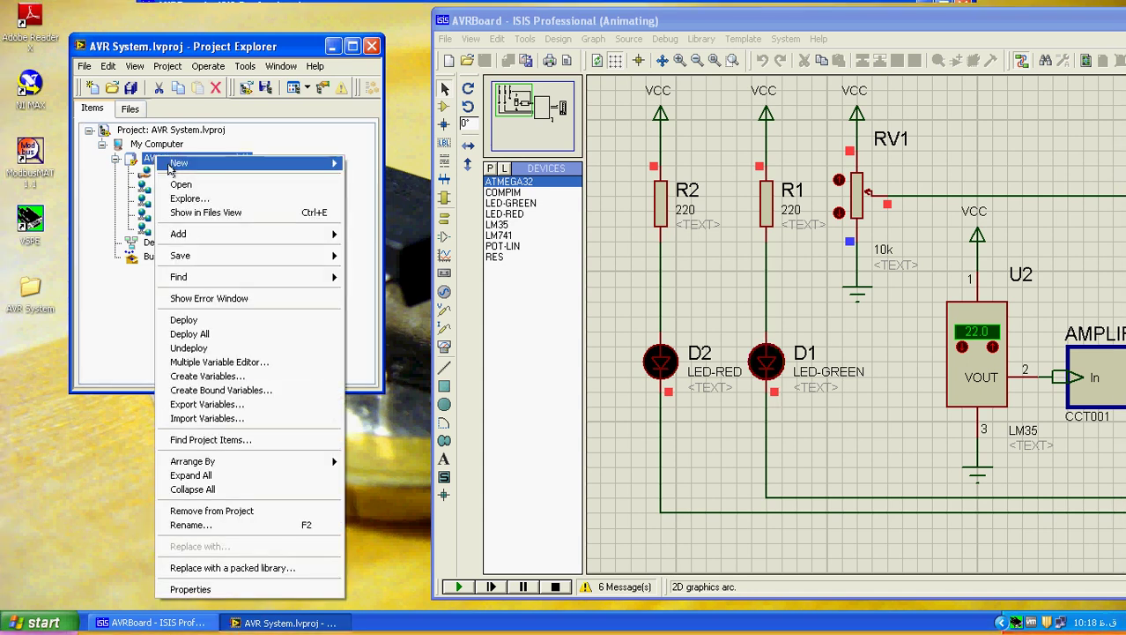
{"action": "mouse_move", "coordinate": [176, 236]}
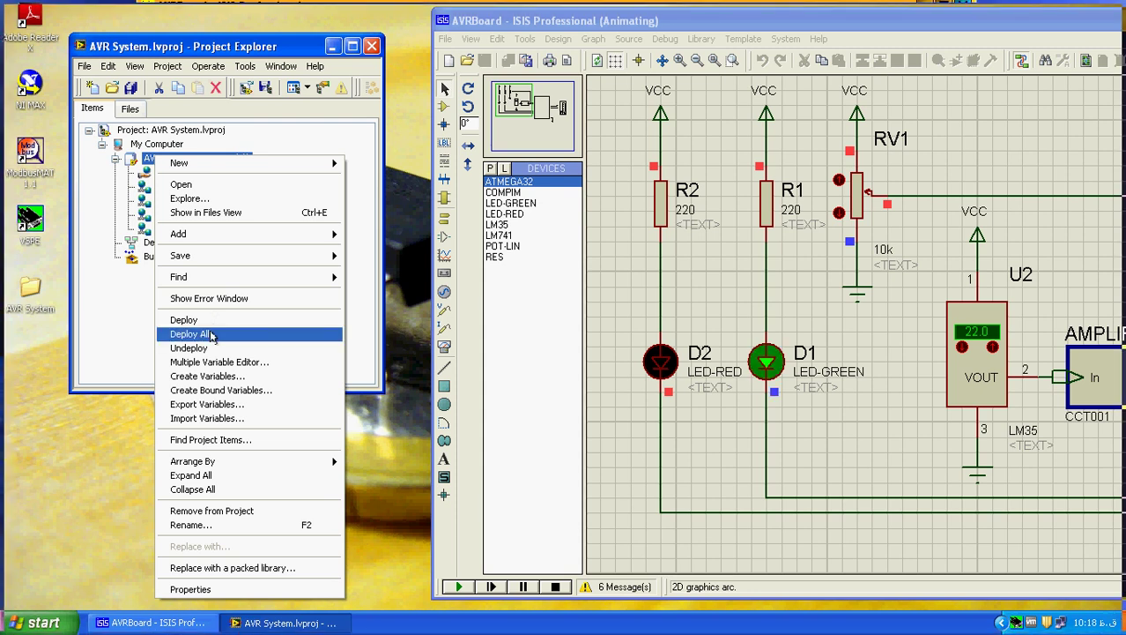
{"action": "left_click", "coordinate": [211, 335]}
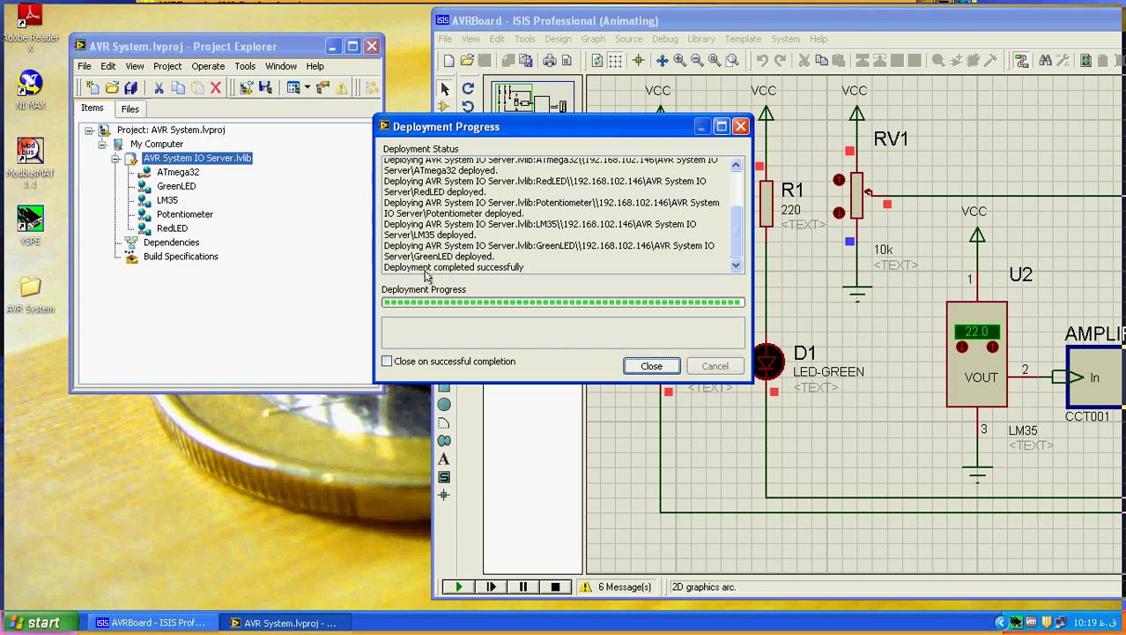
{"action": "left_click", "coordinate": [651, 365]}
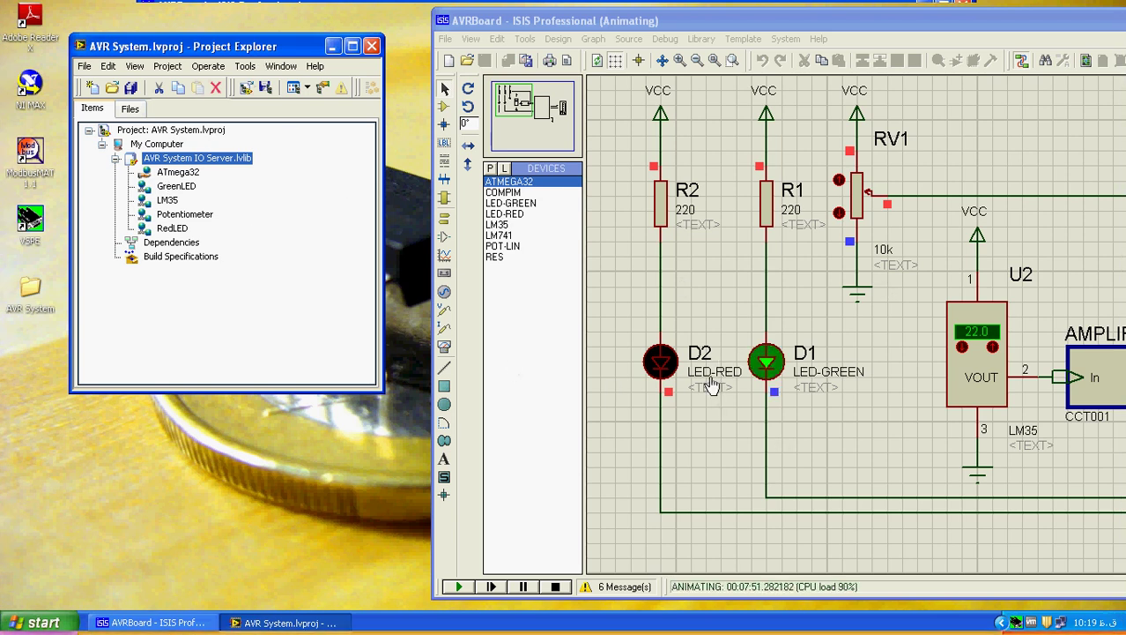
- Open the NI Distributed System Manager and display the GreenLED variable's value and trend under AVR System IO Server
{"action": "left_click", "coordinate": [238, 71]}
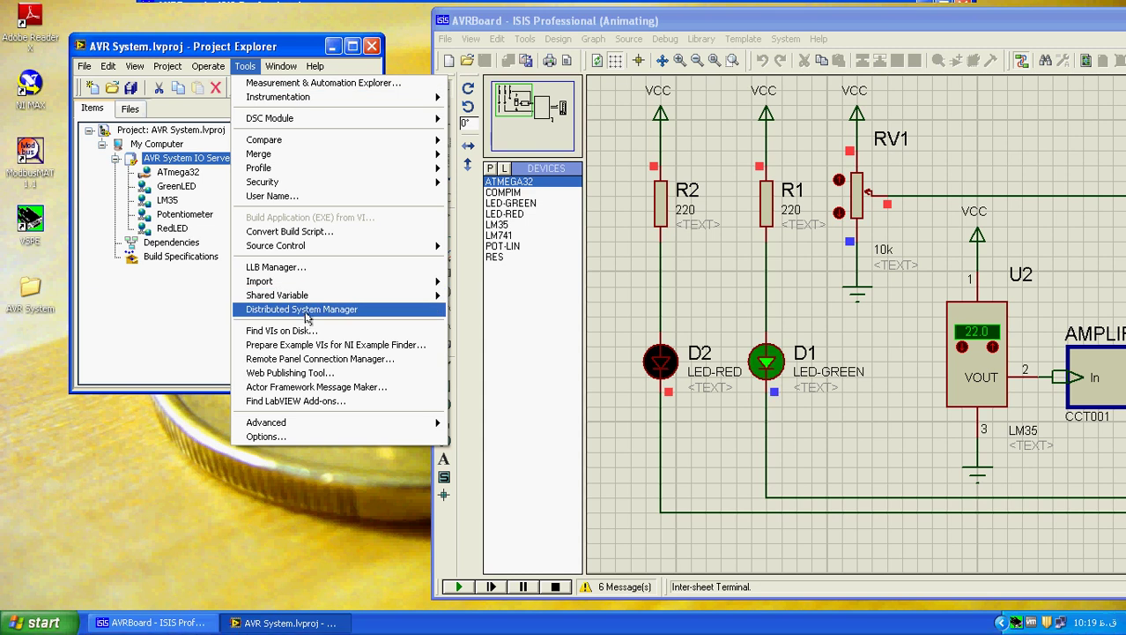
{"action": "left_click", "coordinate": [381, 314]}
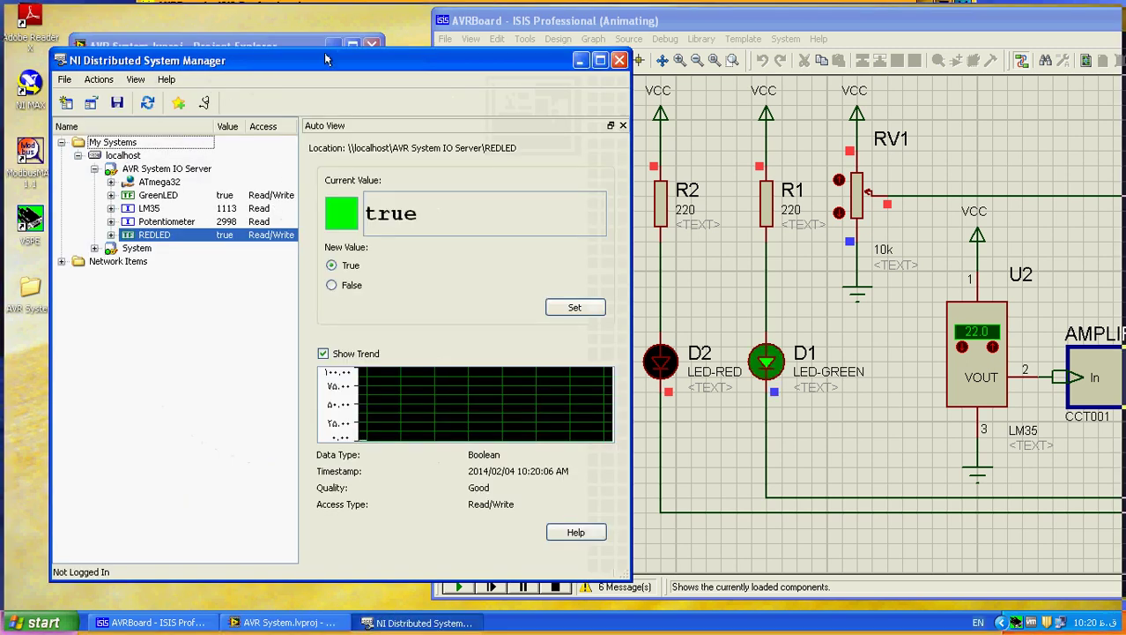
{"action": "left_click", "coordinate": [146, 199]}
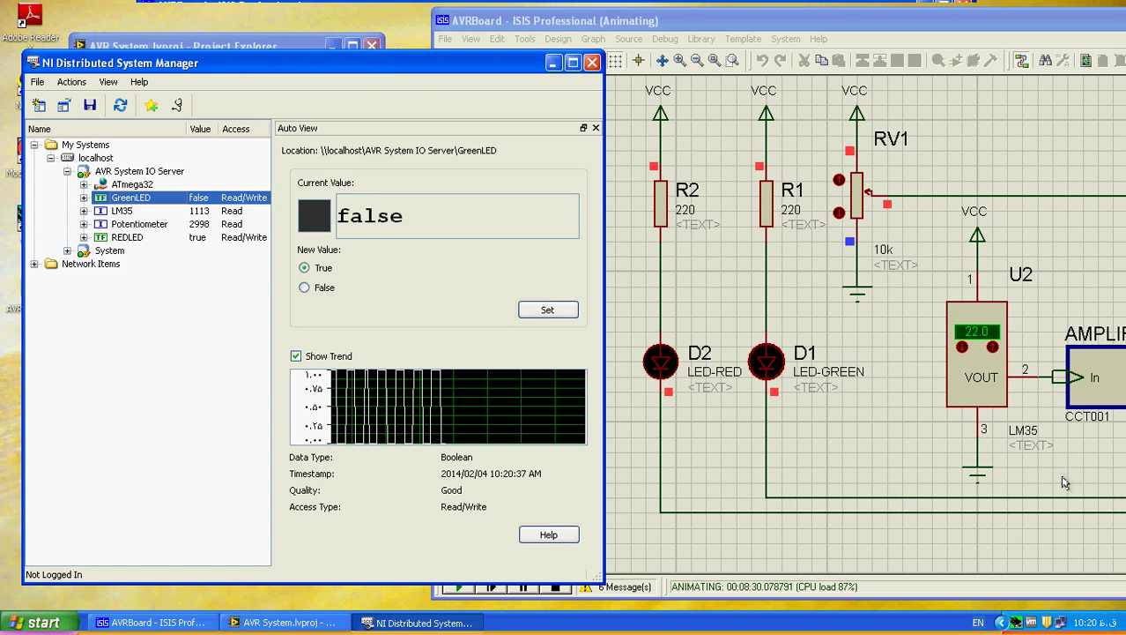
- Set the REDLED variable of the AVR System IO Server to False
{"action": "left_click", "coordinate": [106, 239]}
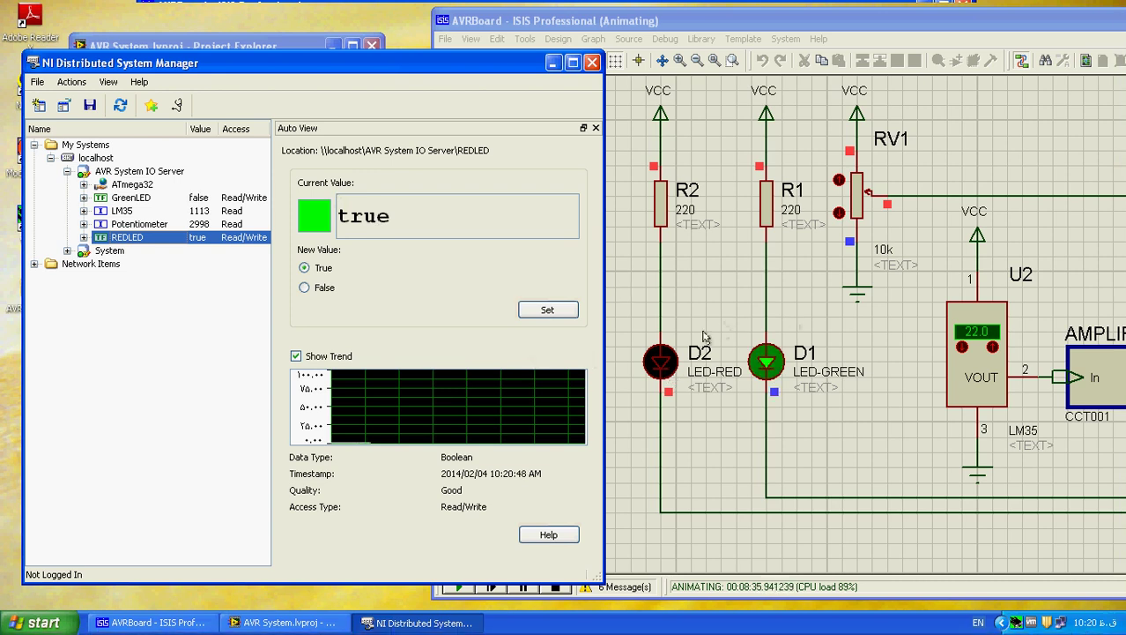
{"action": "left_click", "coordinate": [311, 287]}
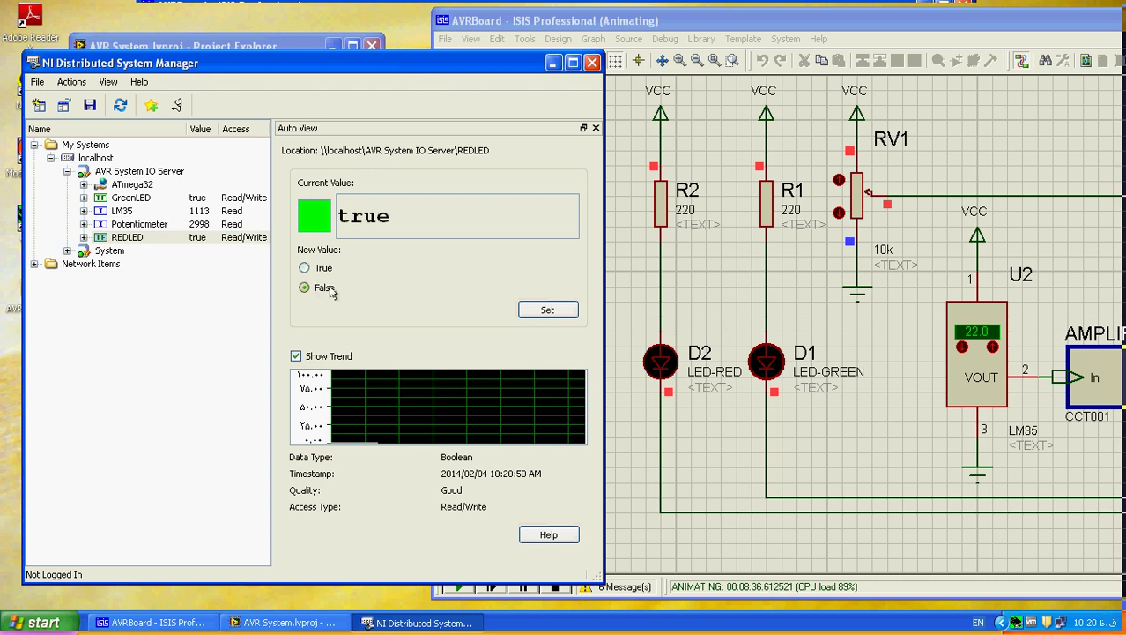
{"action": "left_click", "coordinate": [551, 313]}
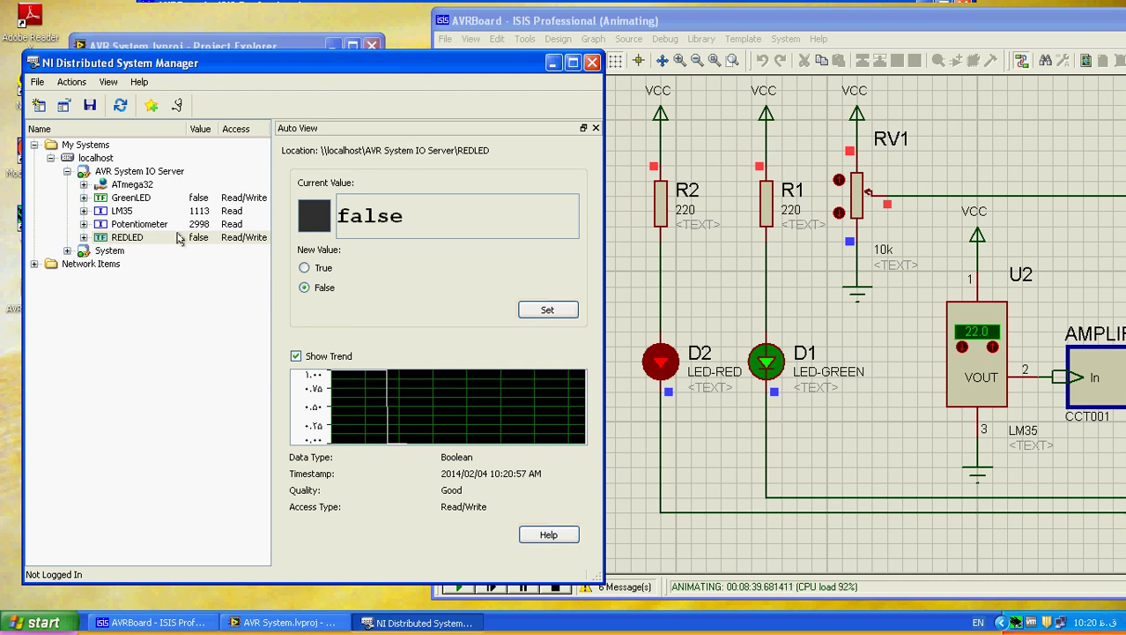
- Display the LM35 variable's value and trend, and lower the LM35 sensor U2 to 20.0 in the AVRBoard simulation
{"action": "left_click", "coordinate": [137, 210]}
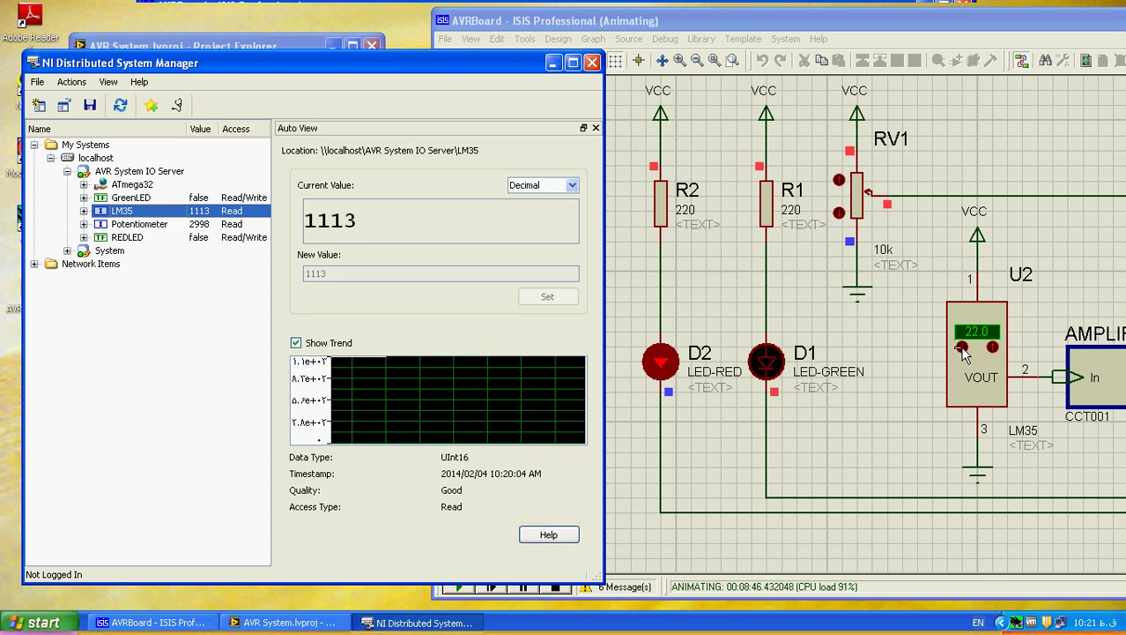
{"action": "left_click_drag", "start_coordinate": [476, 66], "coordinate": [424, 69]}
{"action": "left_click", "coordinate": [856, 20]}
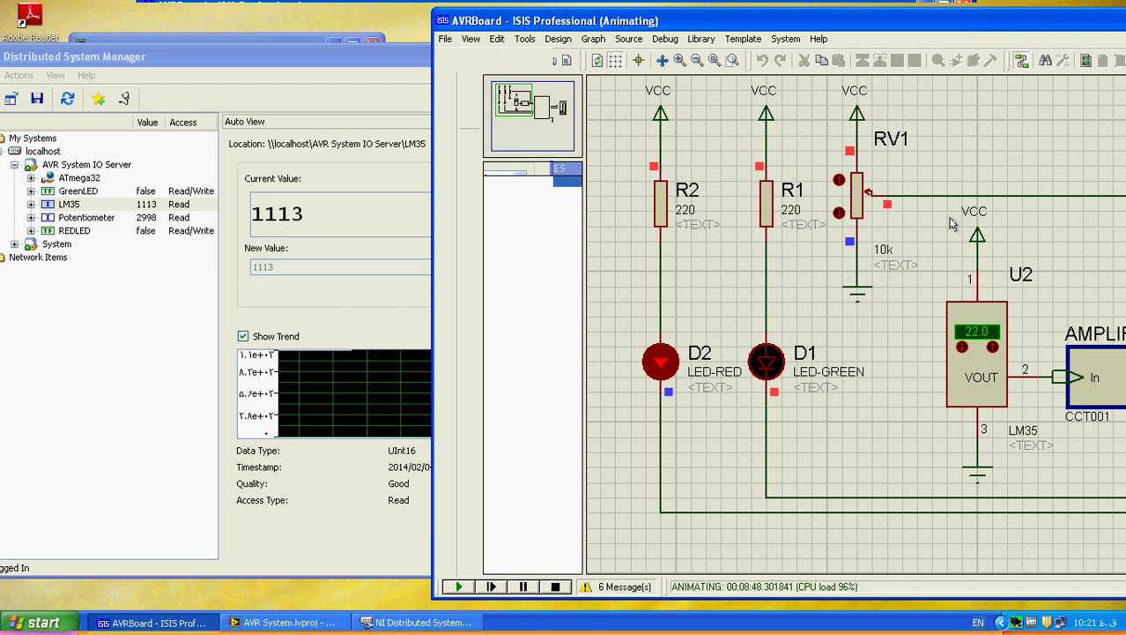
{"action": "left_click_drag", "start_coordinate": [855, 20], "coordinate": [883, 94]}
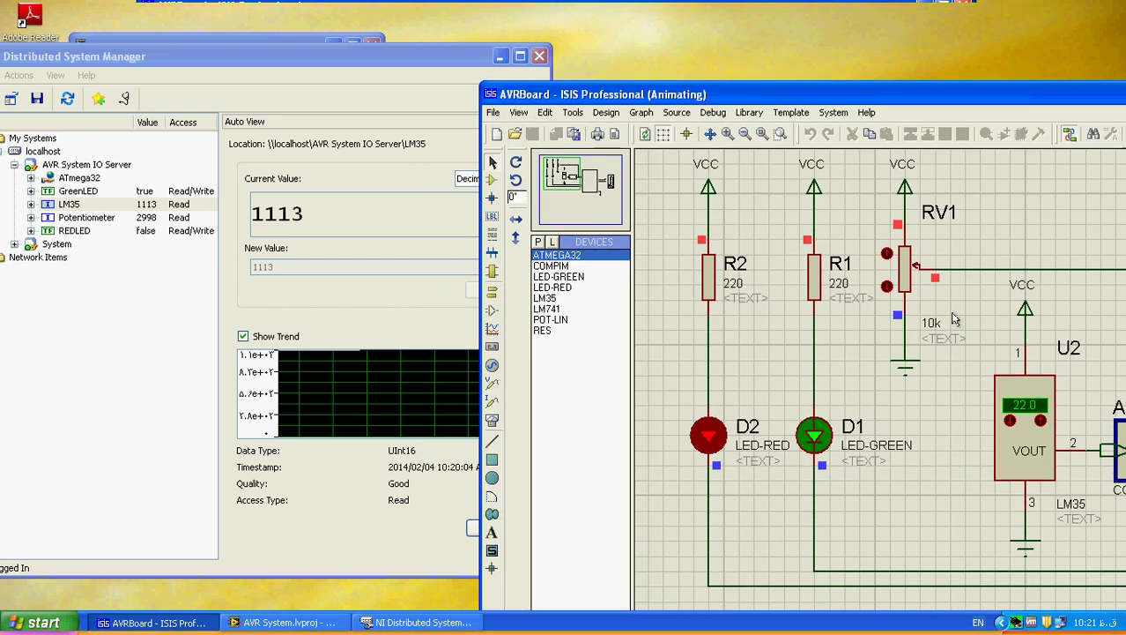
{"action": "left_click", "coordinate": [1007, 420]}
{"action": "left_click", "coordinate": [1008, 420]}
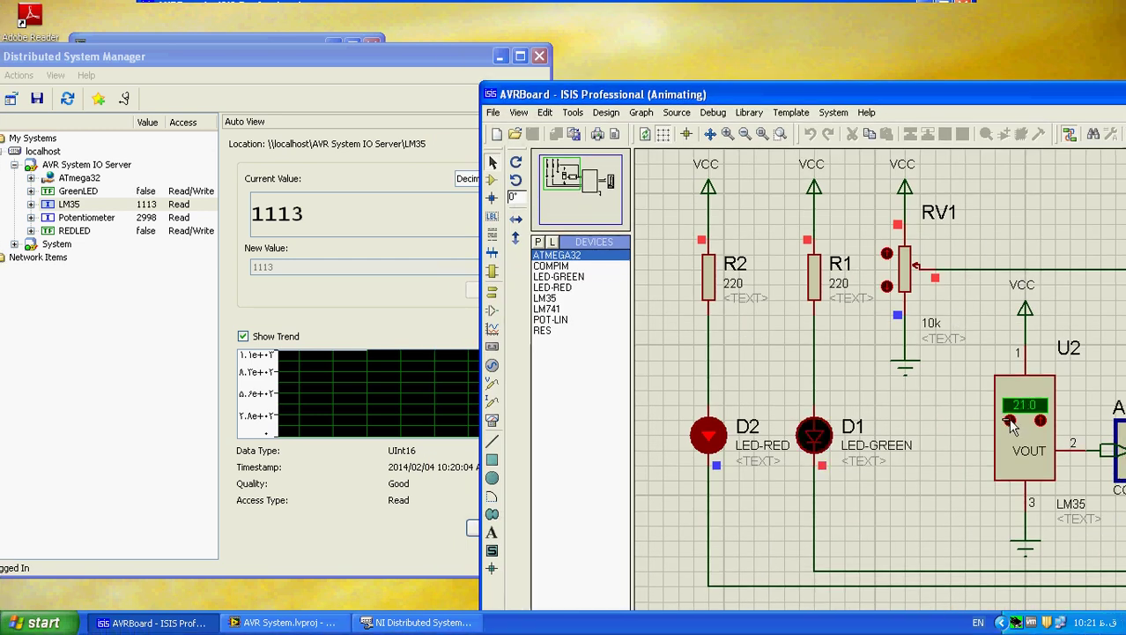
{"action": "left_click_drag", "start_coordinate": [820, 100], "coordinate": [779, 54]}
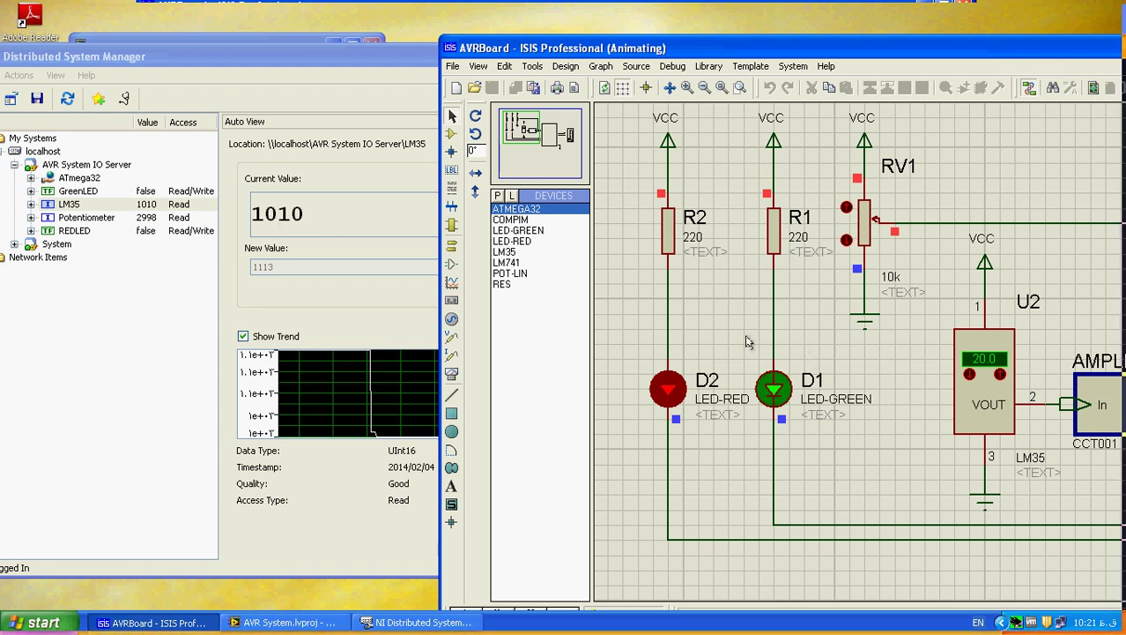
- Raise the temperature of the LM35 sensor U2 to 30.0 in the running simulation
{"action": "left_click", "coordinate": [1000, 374]}
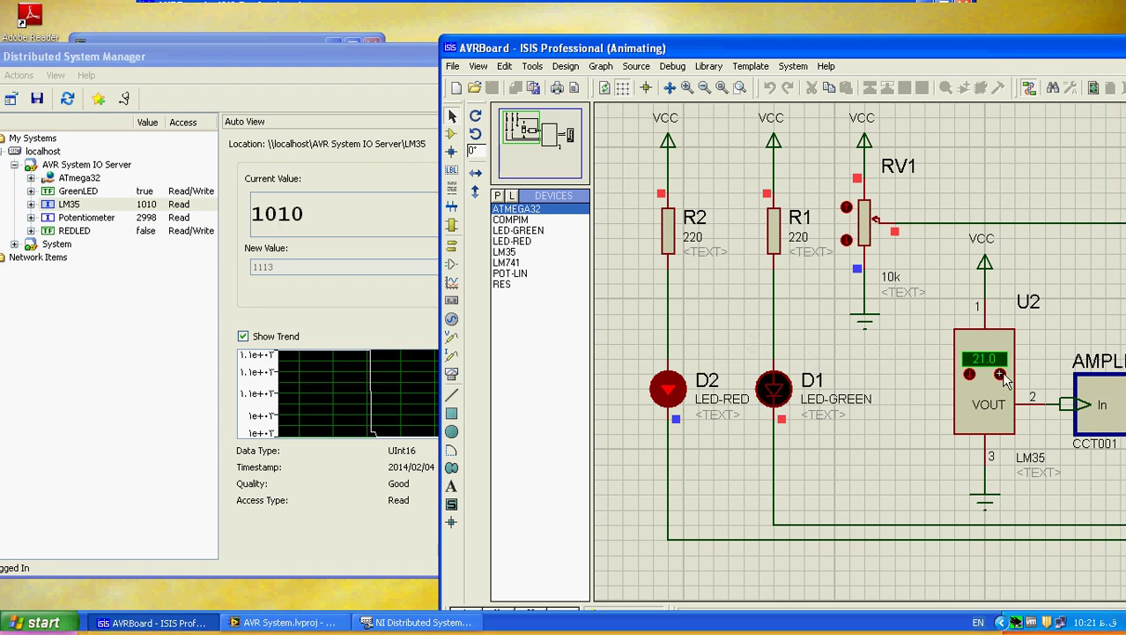
{"action": "left_click", "coordinate": [1000, 374]}
{"action": "left_click", "coordinate": [1000, 373]}
{"action": "left_click", "coordinate": [1000, 373]}
{"action": "left_click", "coordinate": [1000, 374]}
{"action": "left_click", "coordinate": [1000, 374]}
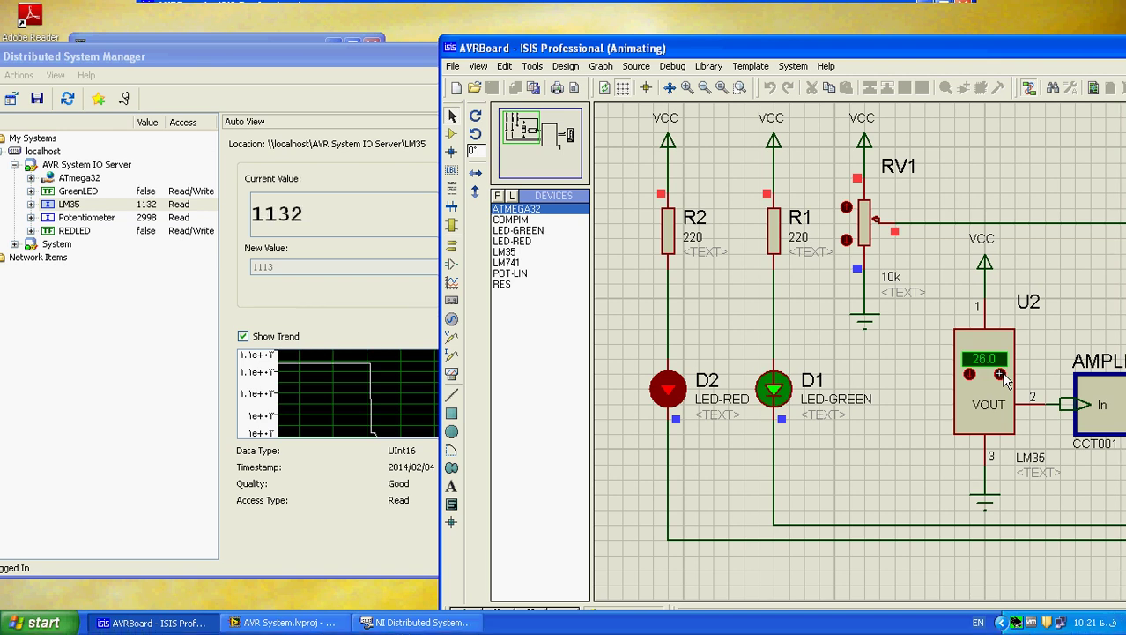
{"action": "left_click", "coordinate": [1000, 374]}
{"action": "left_click", "coordinate": [1000, 374]}
{"action": "left_click", "coordinate": [1000, 374]}
{"action": "left_click", "coordinate": [1000, 373]}
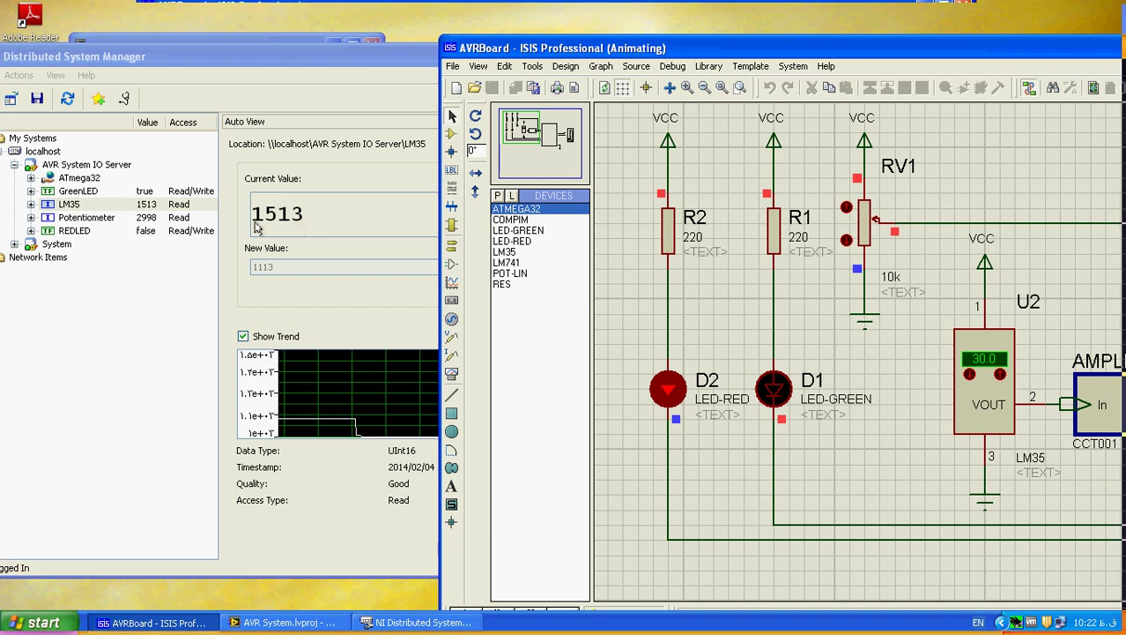
- Lower potentiometer RV1 to its midpoint, raise it to its maximum, and display the Potentiometer variable in the Distributed System Manager
{"action": "left_click", "coordinate": [846, 239]}
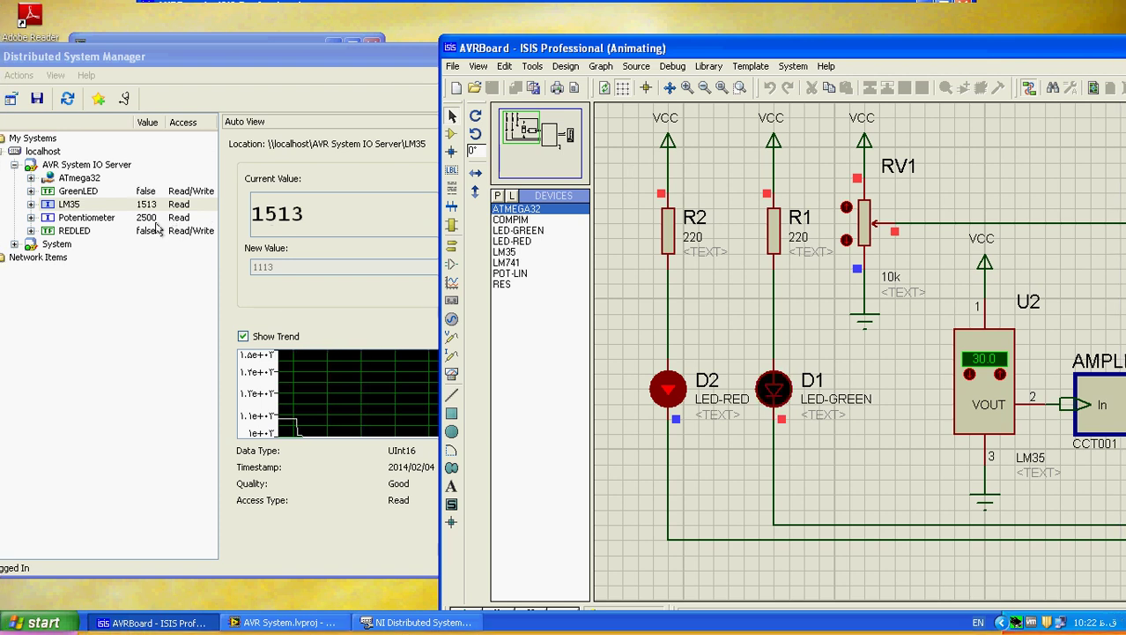
{"action": "left_click", "coordinate": [845, 209]}
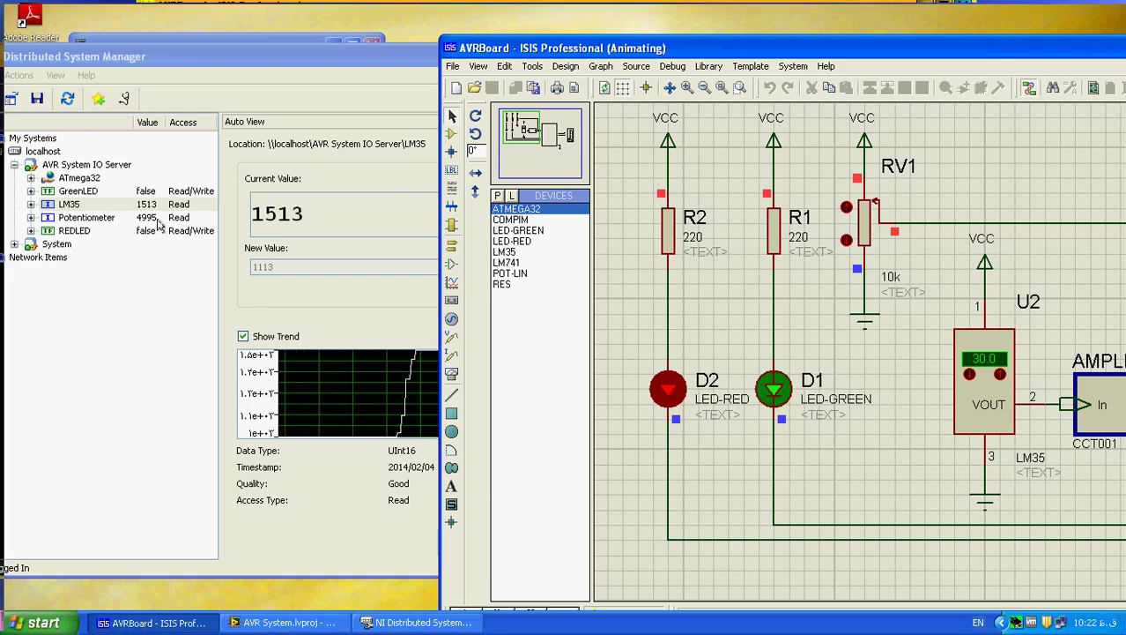
{"action": "left_click", "coordinate": [150, 219]}
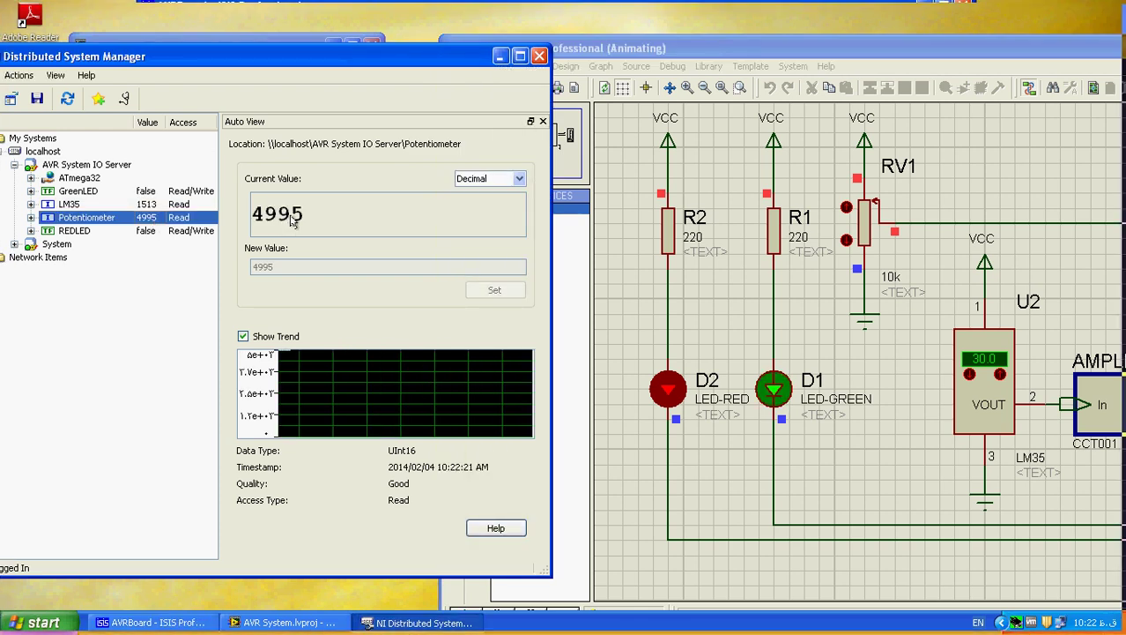
- Lower potentiometer RV1 in the AVRBoard simulation step by step to its minimum
{"action": "left_click", "coordinate": [662, 57]}
{"action": "left_click", "coordinate": [845, 241]}
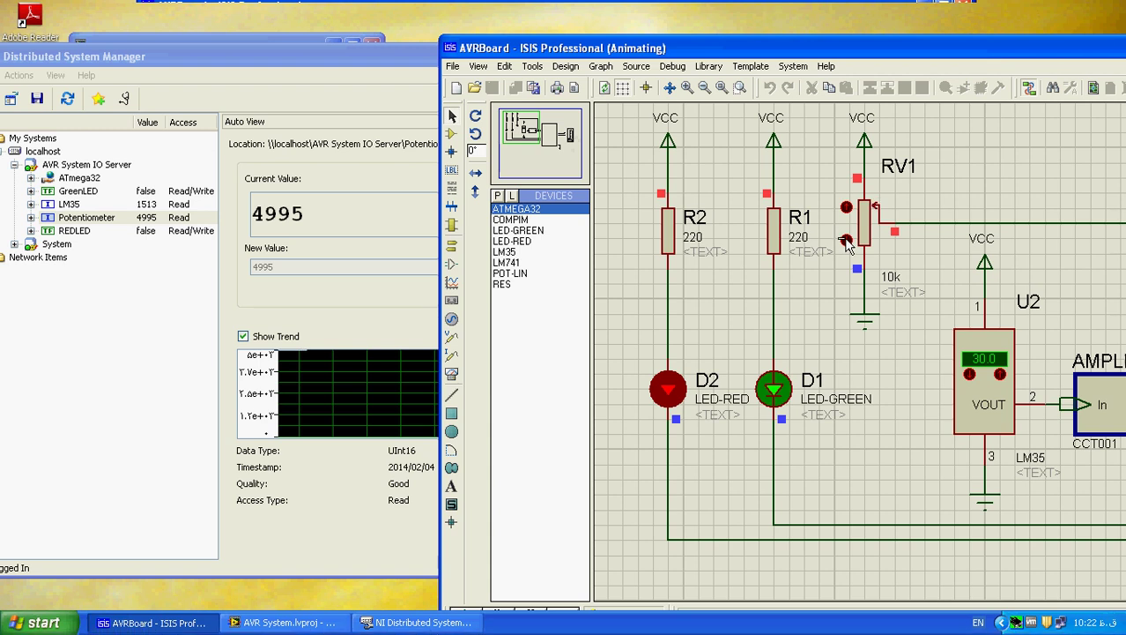
{"action": "left_click", "coordinate": [844, 240]}
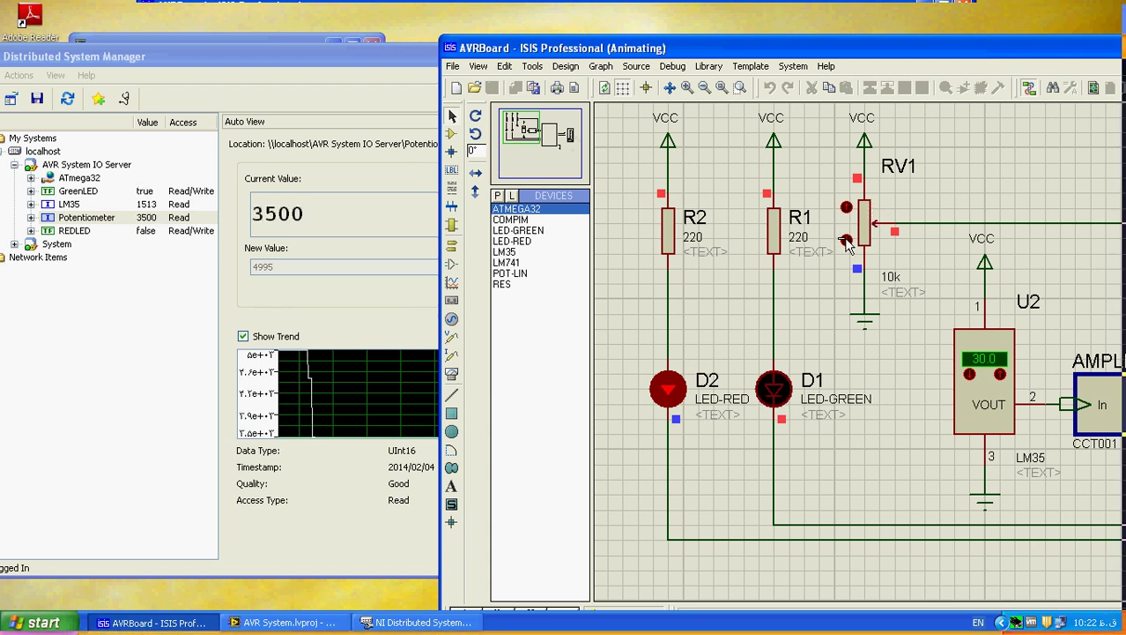
{"action": "left_click", "coordinate": [844, 240]}
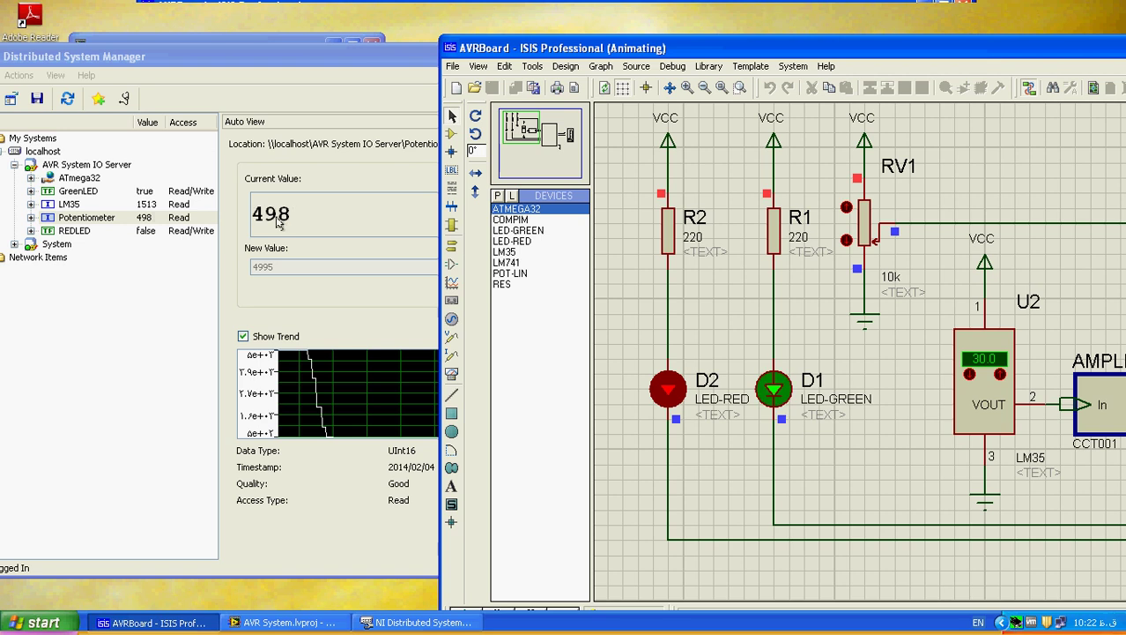
{"action": "left_click", "coordinate": [846, 241]}
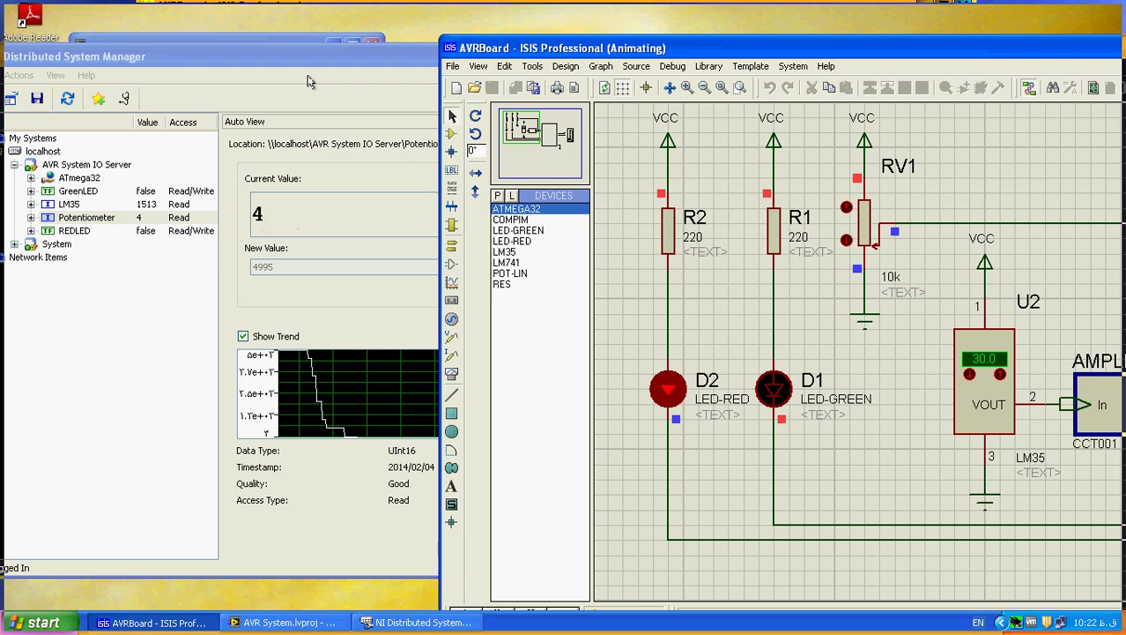
- Raise potentiometer RV1 back to its midpoint and bring the Distributed System Manager forward with the Potentiometer trend
{"action": "left_click", "coordinate": [247, 63]}
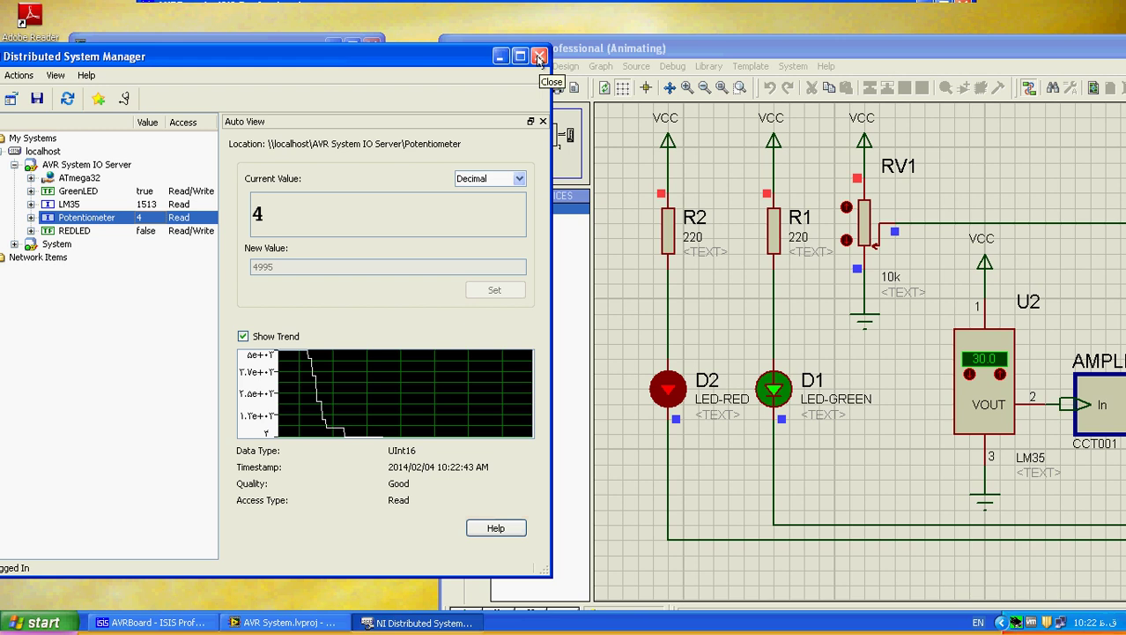
{"action": "left_click", "coordinate": [656, 44]}
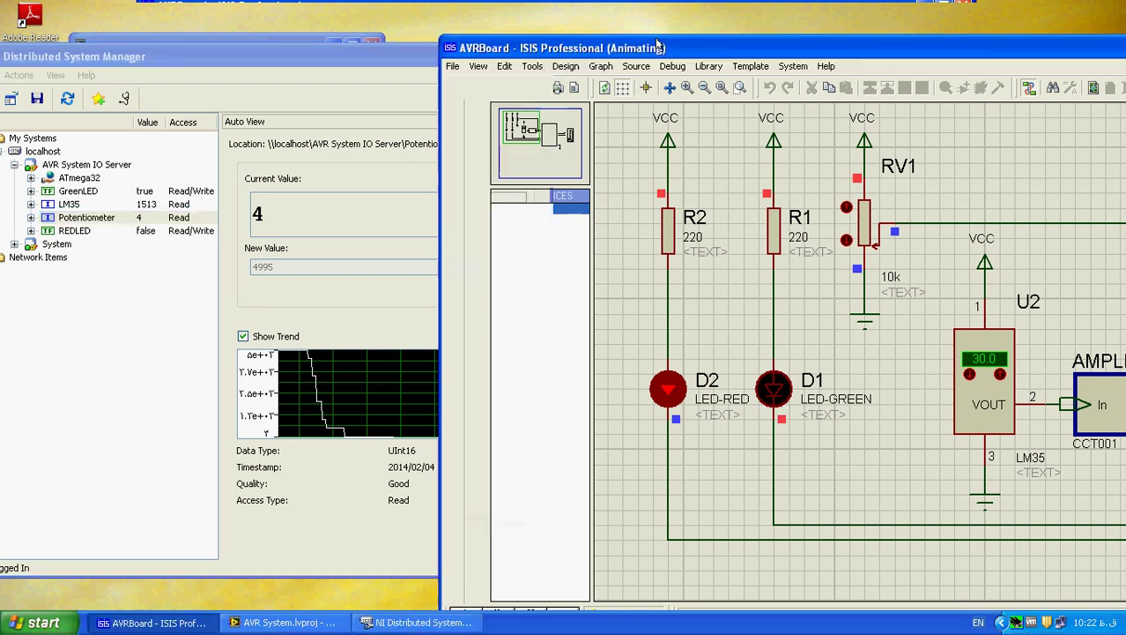
{"action": "left_click", "coordinate": [846, 209]}
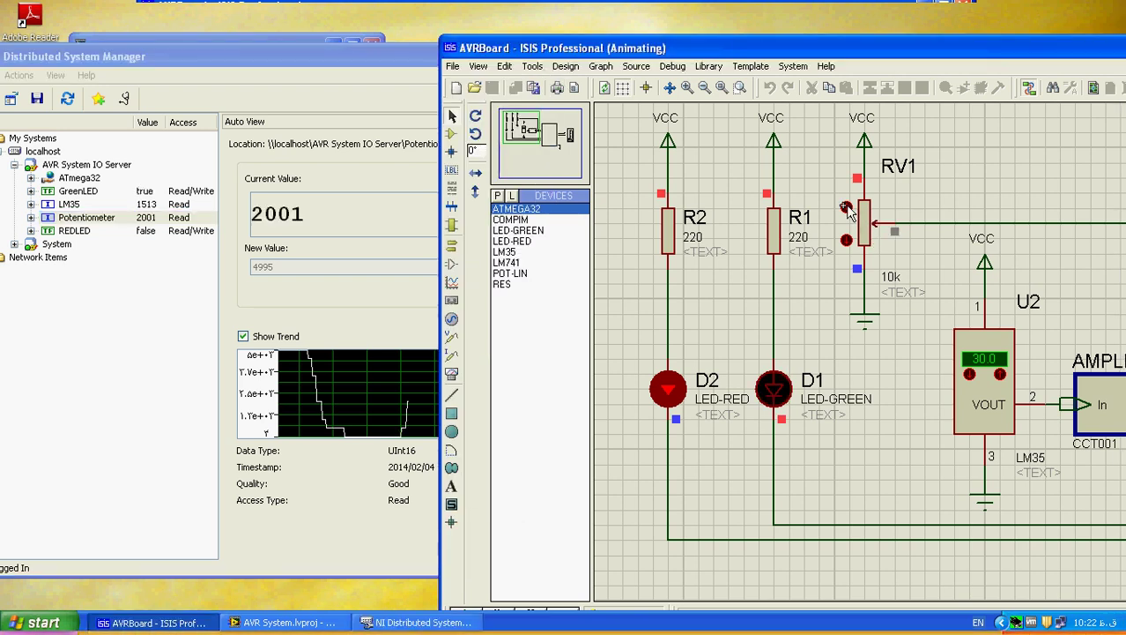
{"action": "left_click", "coordinate": [423, 56]}
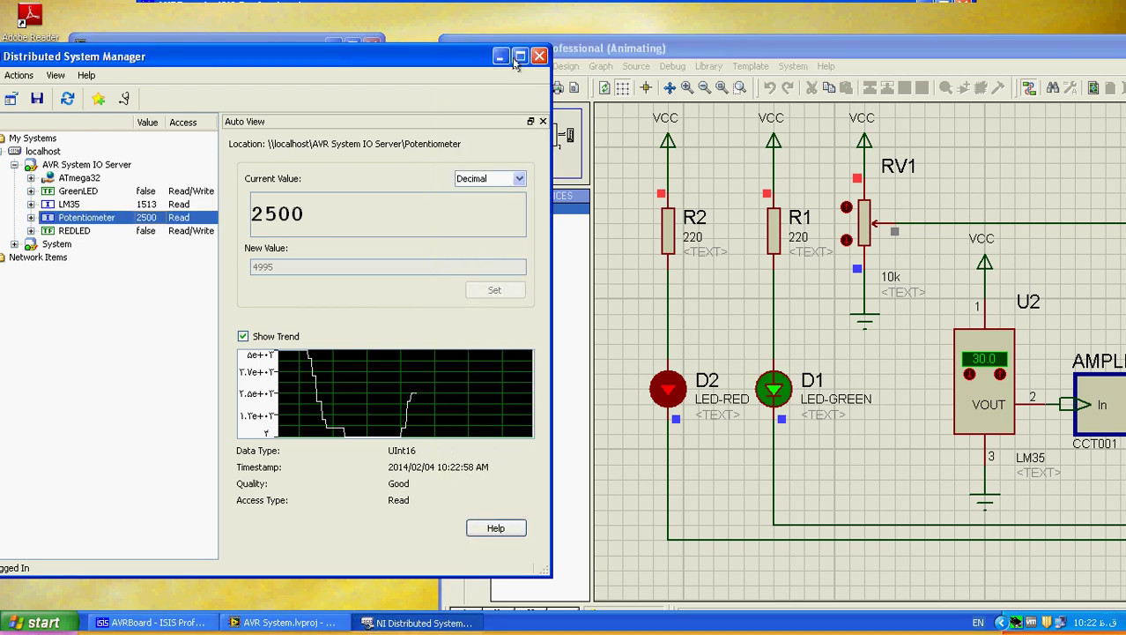
- Close the Distributed System Manager and undeploy the AVR System IO Server library from the LabVIEW project
{"action": "left_click", "coordinate": [540, 57]}
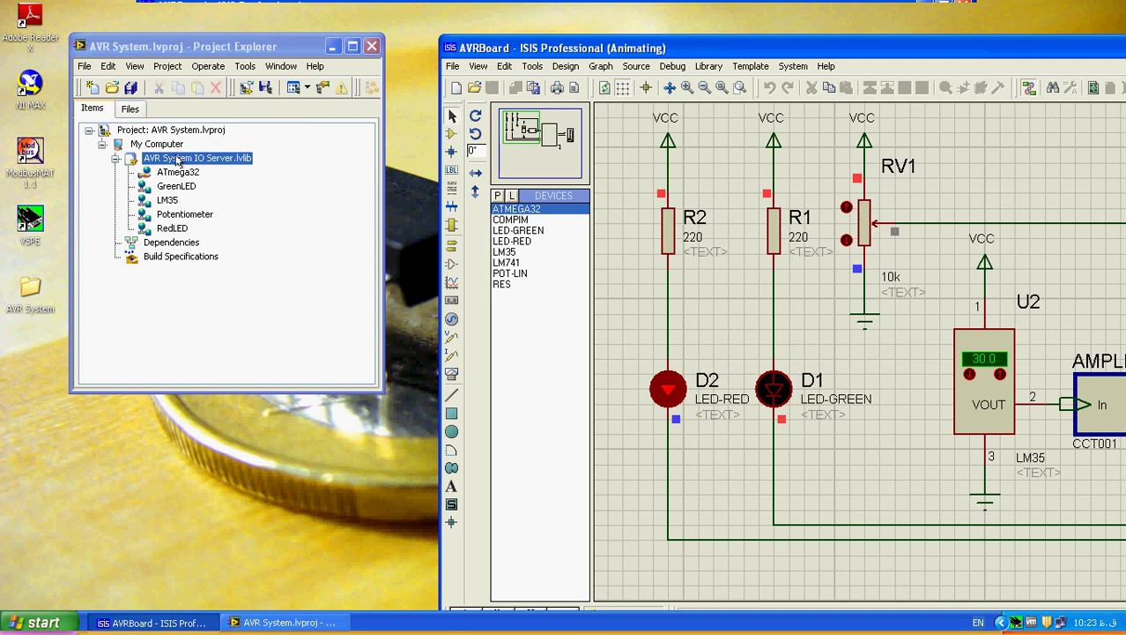
{"action": "left_click_drag", "start_coordinate": [654, 51], "coordinate": [624, 29]}
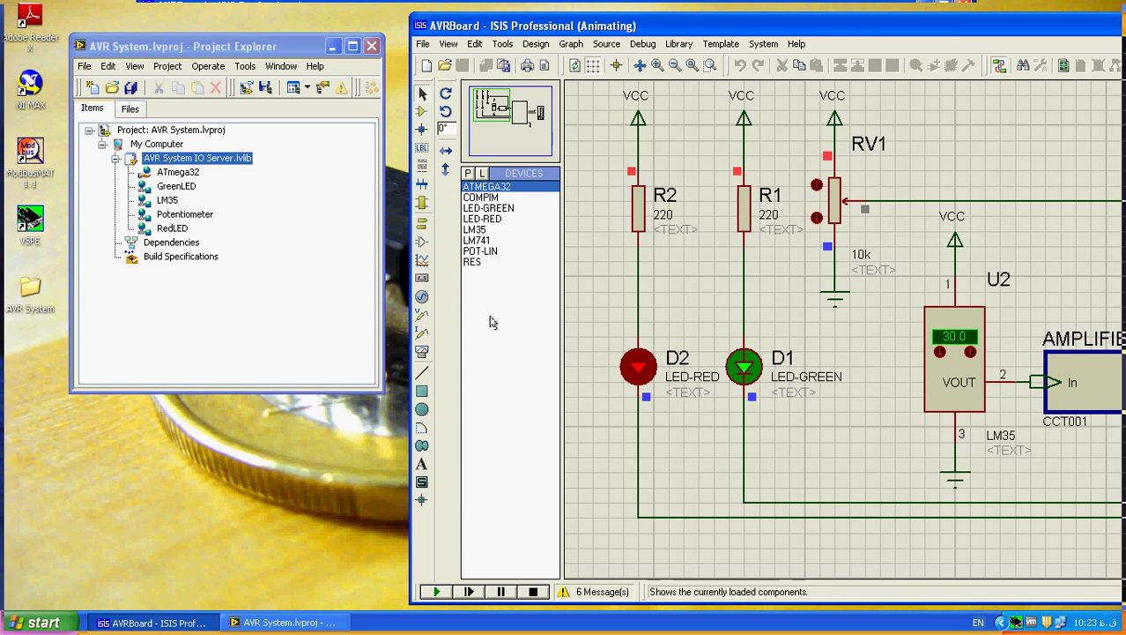
{"action": "right_click", "coordinate": [167, 161]}
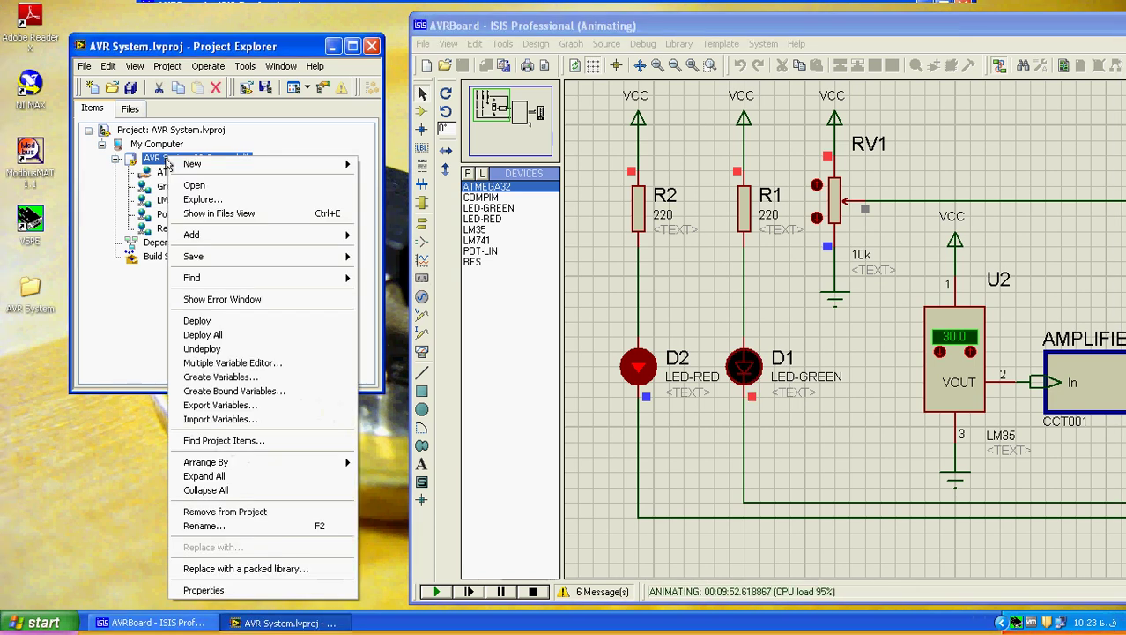
{"action": "left_click", "coordinate": [227, 344]}
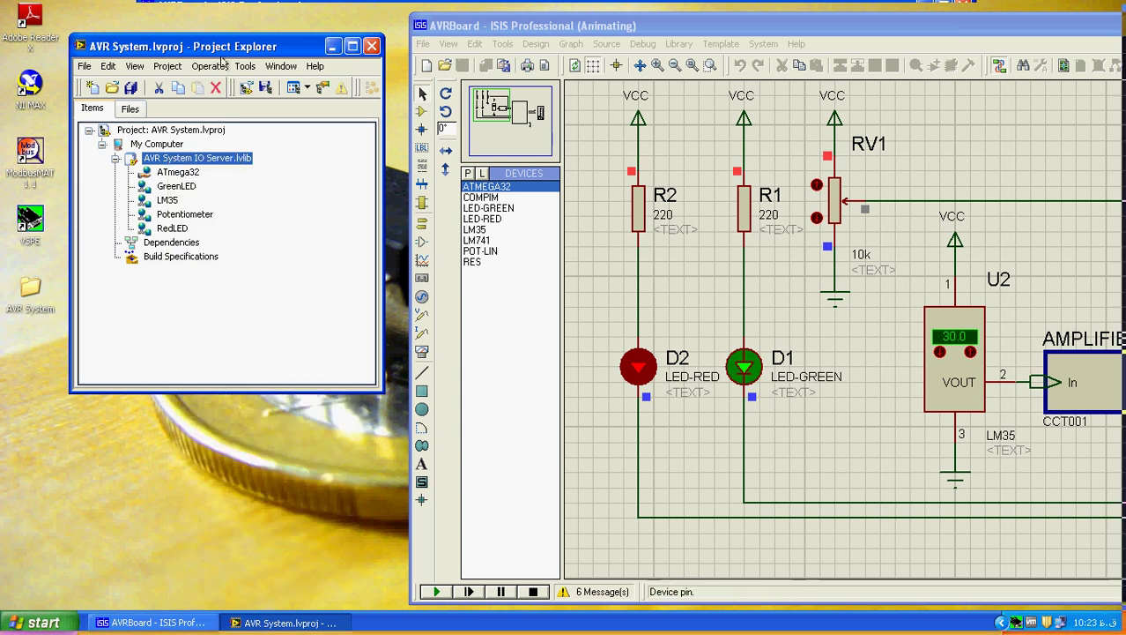
{"action": "right_click", "coordinate": [163, 160]}
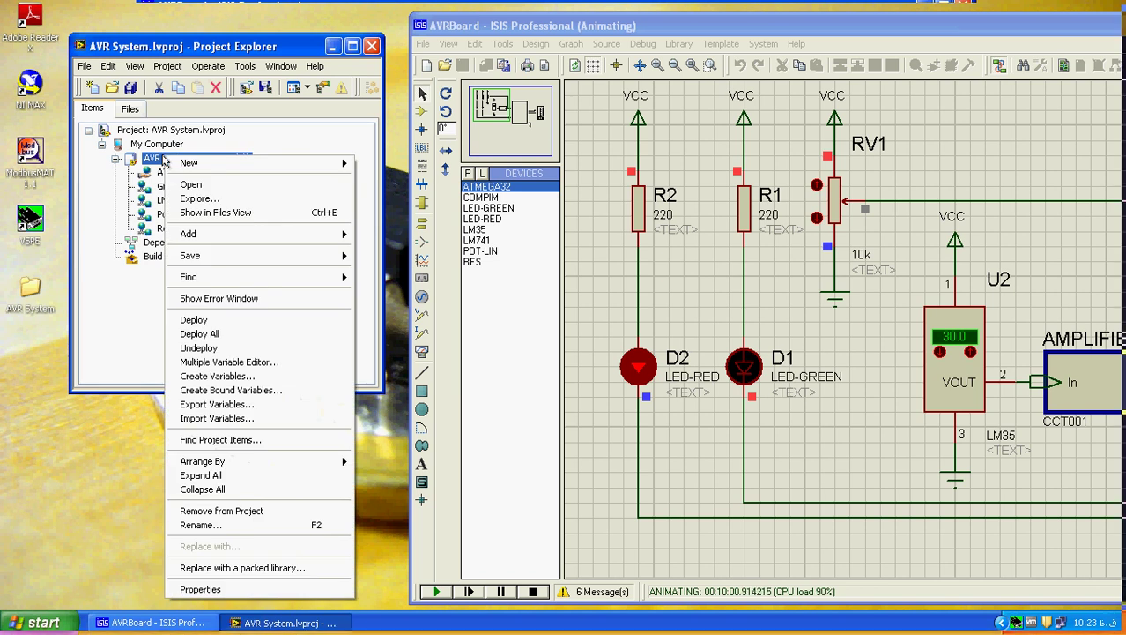
{"action": "left_click", "coordinate": [154, 145]}
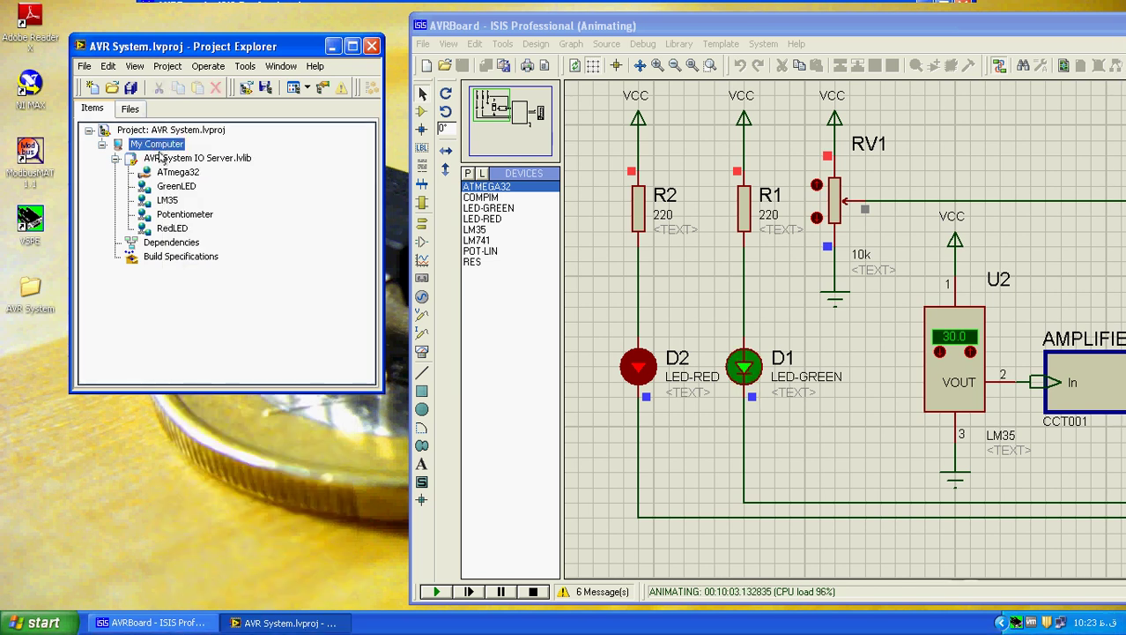
- Create a new VI under My Computer in the AVR System project
{"action": "right_click", "coordinate": [162, 145]}
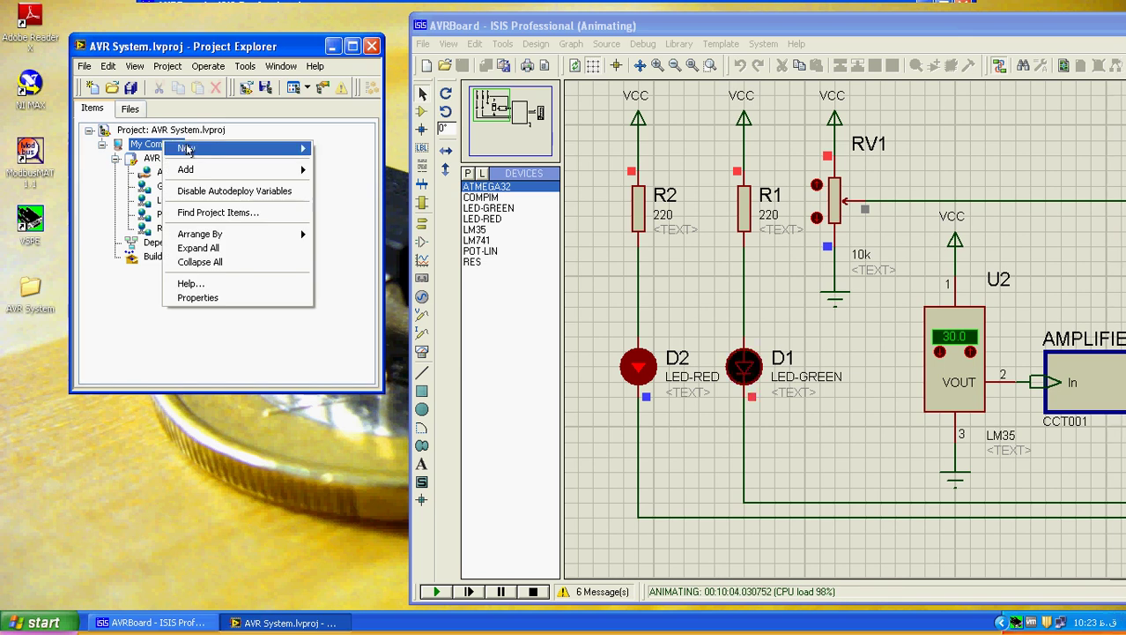
{"action": "mouse_move", "coordinate": [187, 149]}
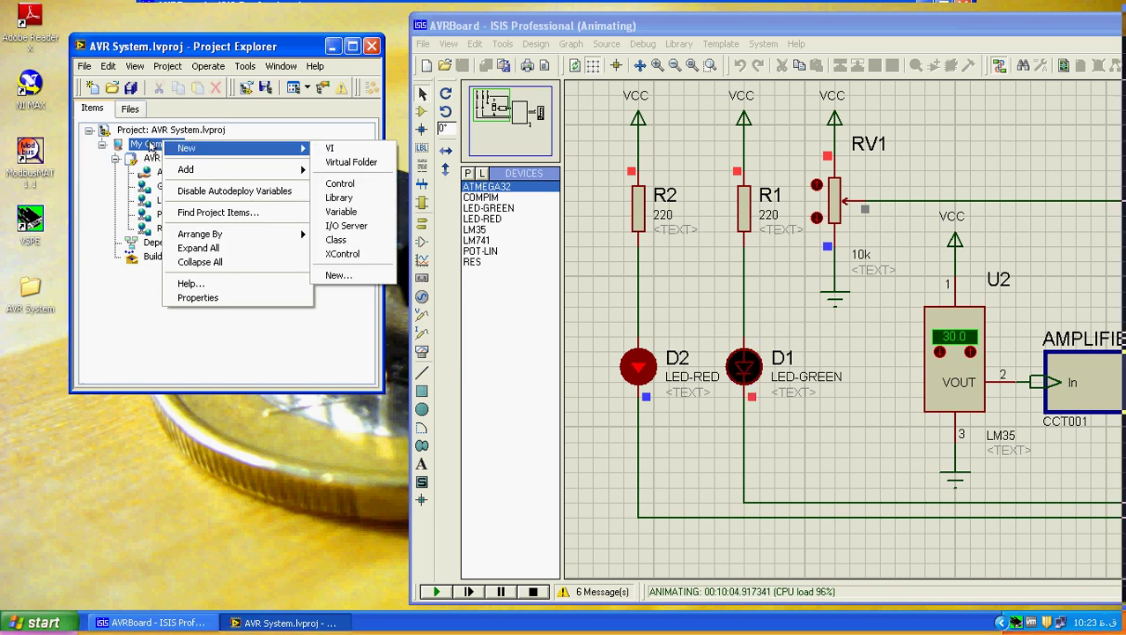
{"action": "left_click", "coordinate": [154, 148]}
{"action": "right_click", "coordinate": [157, 146]}
{"action": "mouse_move", "coordinate": [174, 149]}
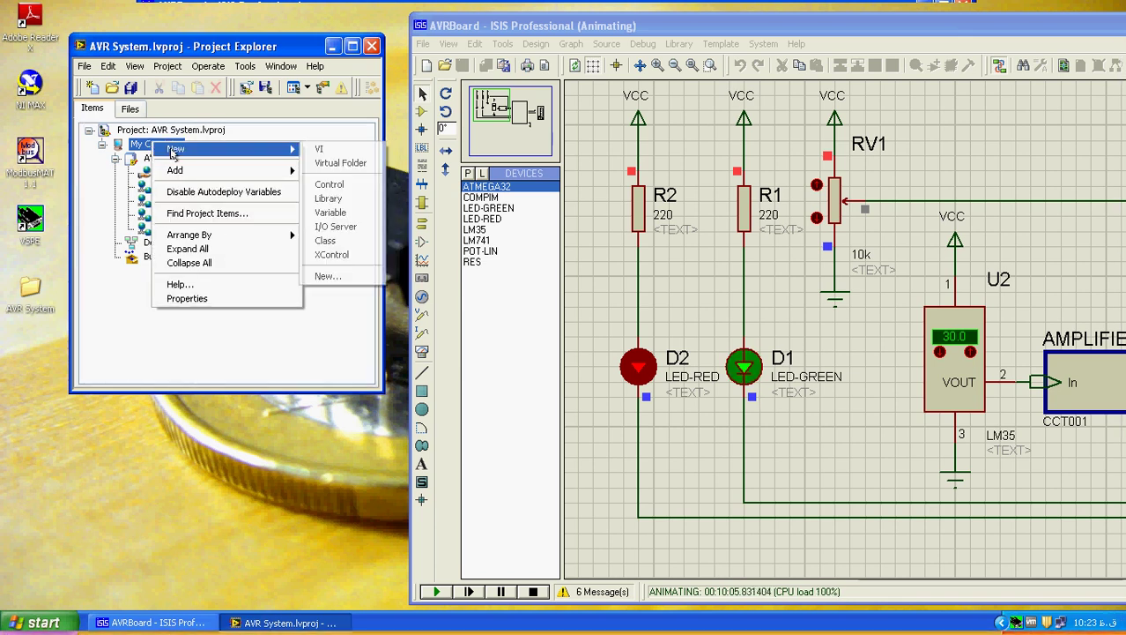
{"action": "left_click", "coordinate": [338, 152]}
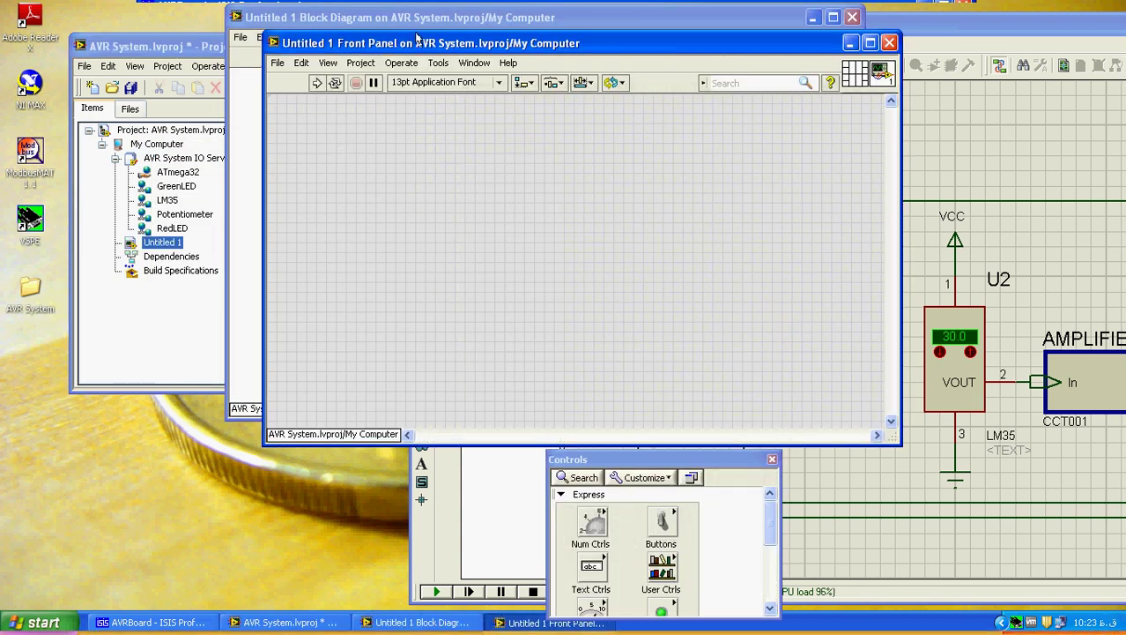
- Offset the new VI's front panel and block diagram windows so that both can be reached
{"action": "left_click_drag", "start_coordinate": [418, 39], "coordinate": [433, 102]}
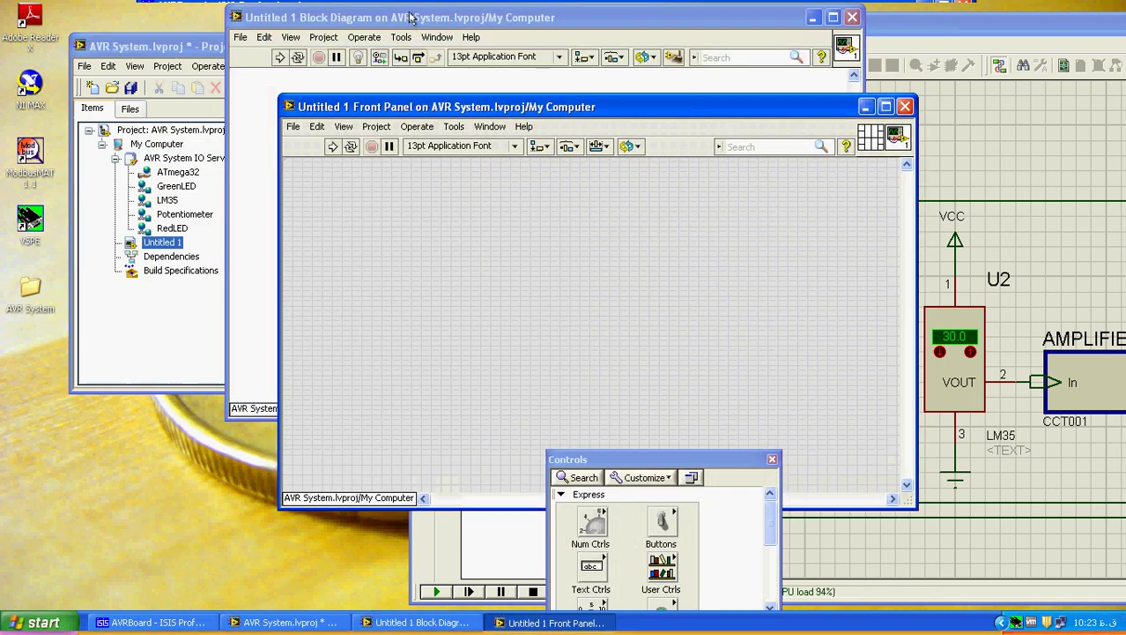
{"action": "left_click", "coordinate": [407, 25]}
{"action": "left_click_drag", "start_coordinate": [407, 25], "coordinate": [388, 45]}
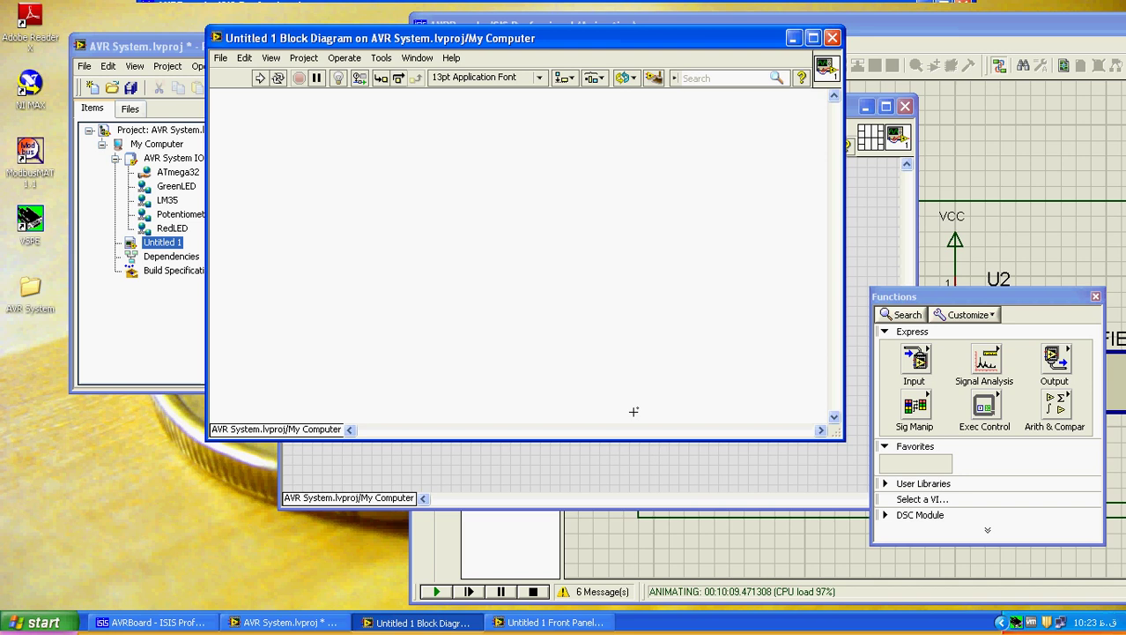
{"action": "left_click", "coordinate": [624, 454]}
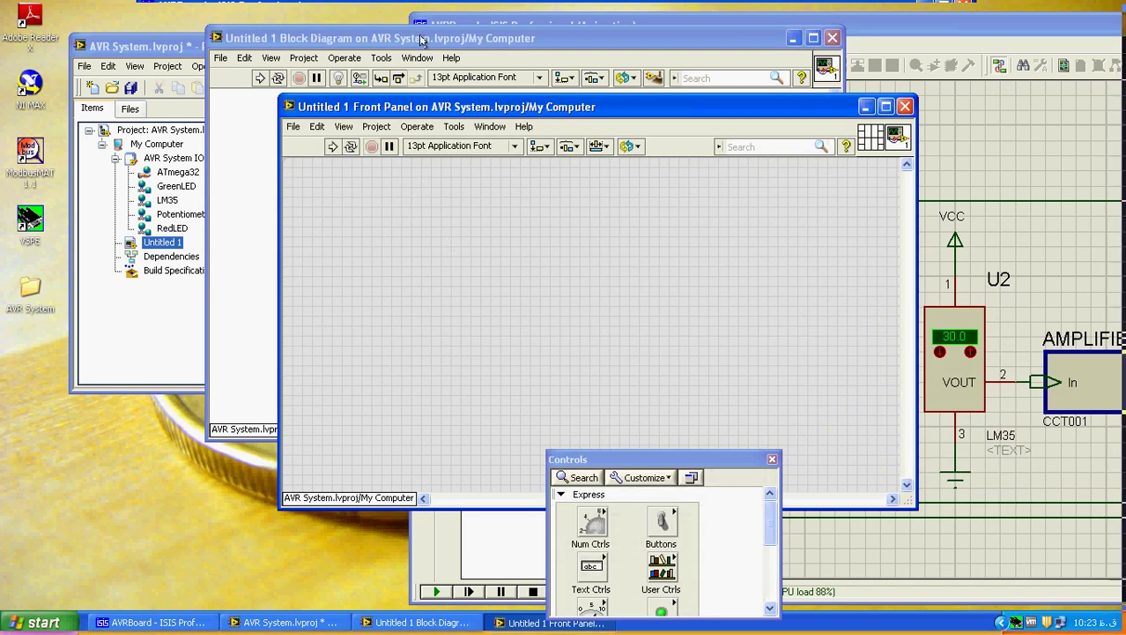
- Draw a large While Loop from the Structures functions across the new VI's block diagram
{"action": "key", "text": "ctrl+e"}
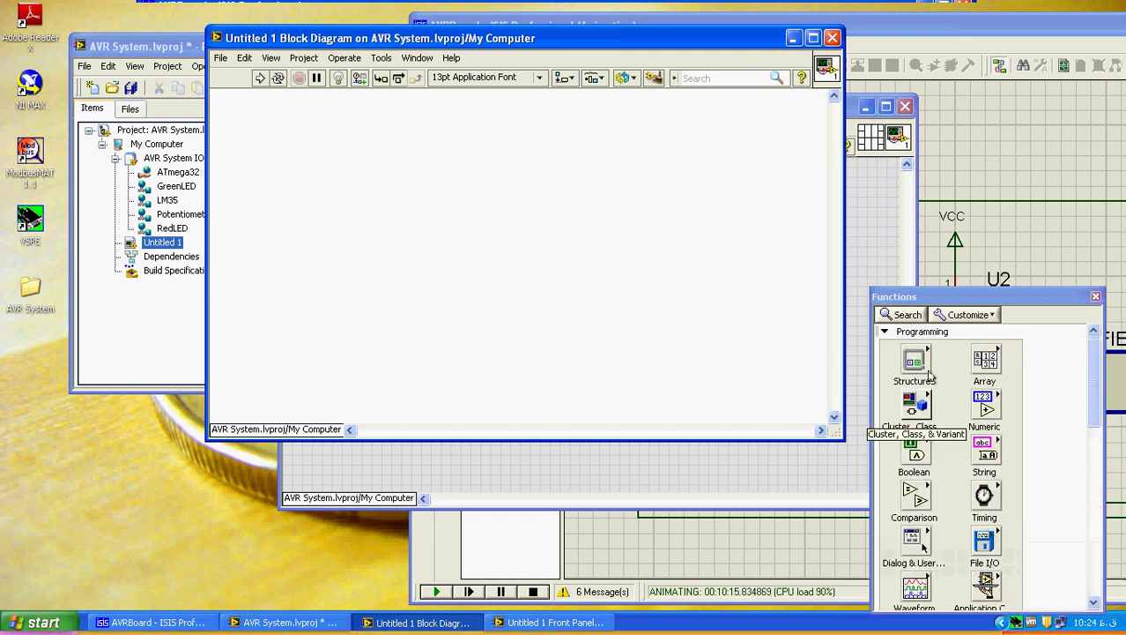
{"action": "left_click", "coordinate": [917, 374]}
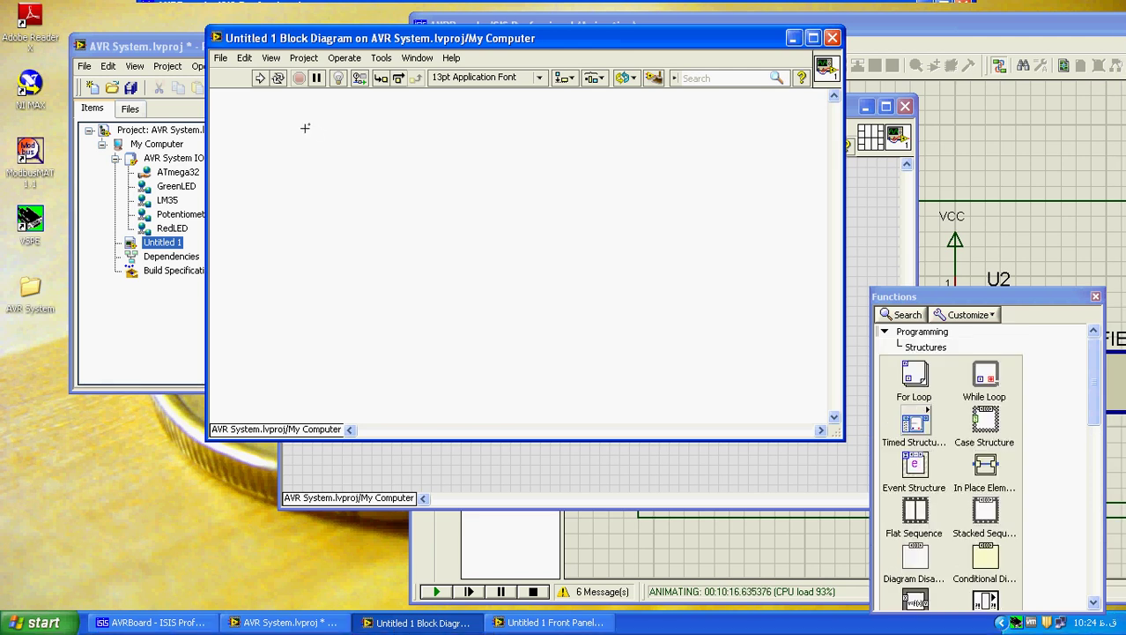
{"action": "left_click", "coordinate": [967, 377]}
{"action": "mouse_move", "coordinate": [317, 144]}
{"action": "left_mouse_down"}
{"action": "mouse_move", "coordinate": [696, 292]}
{"action": "mouse_move", "coordinate": [688, 353]}
{"action": "mouse_move", "coordinate": [734, 396]}
{"action": "mouse_move", "coordinate": [758, 387]}
{"action": "left_mouse_up"}
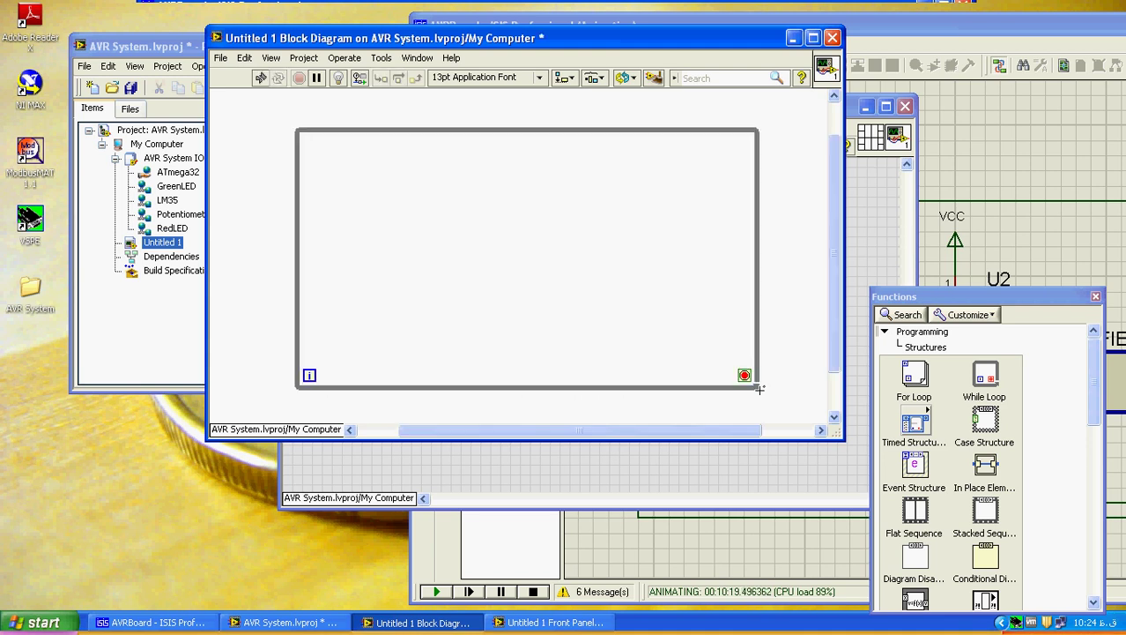
- Place a Stop Button from the Express Buttons & Switches controls on the front panel's lower-left area and enlarge it
{"action": "left_click", "coordinate": [776, 361]}
{"action": "left_click", "coordinate": [772, 468]}
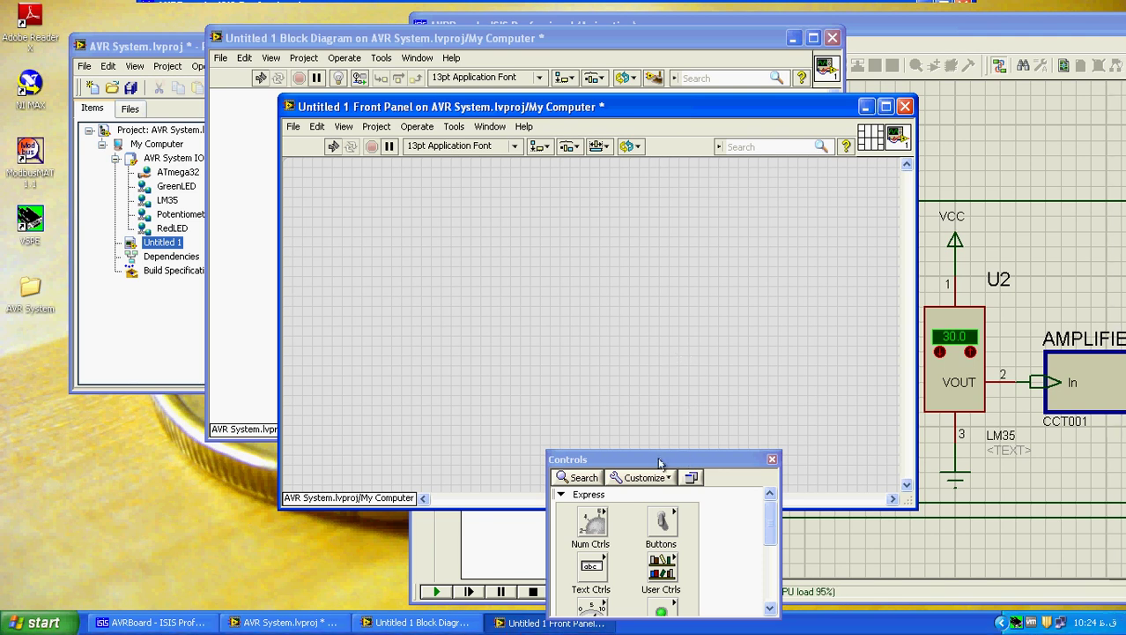
{"action": "left_click_drag", "start_coordinate": [617, 459], "coordinate": [626, 292]}
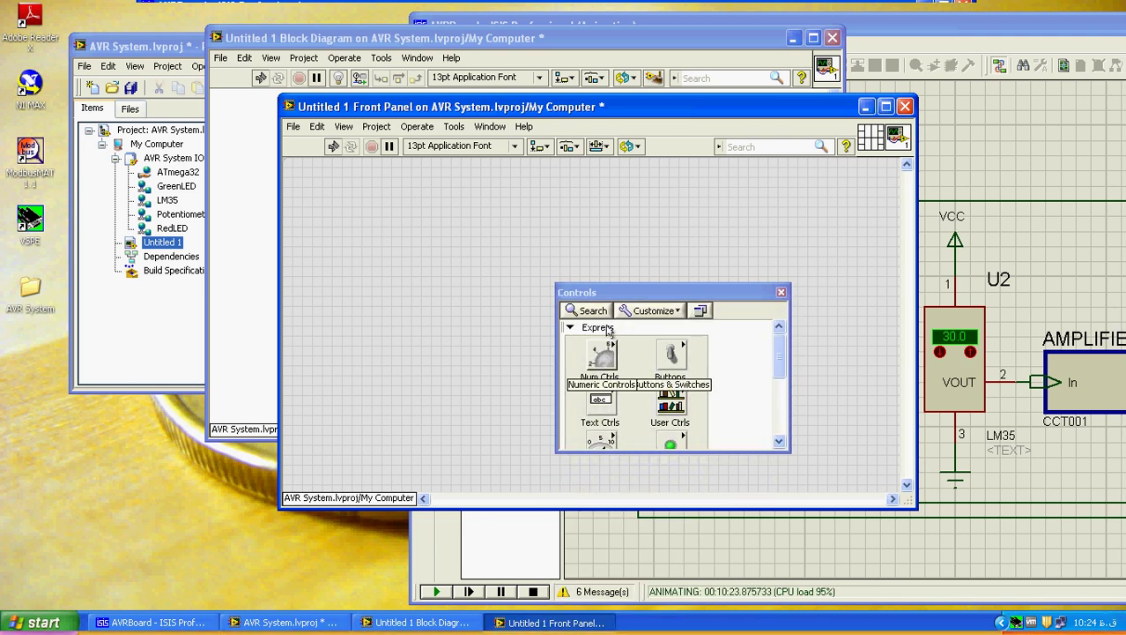
{"action": "left_click", "coordinate": [681, 368]}
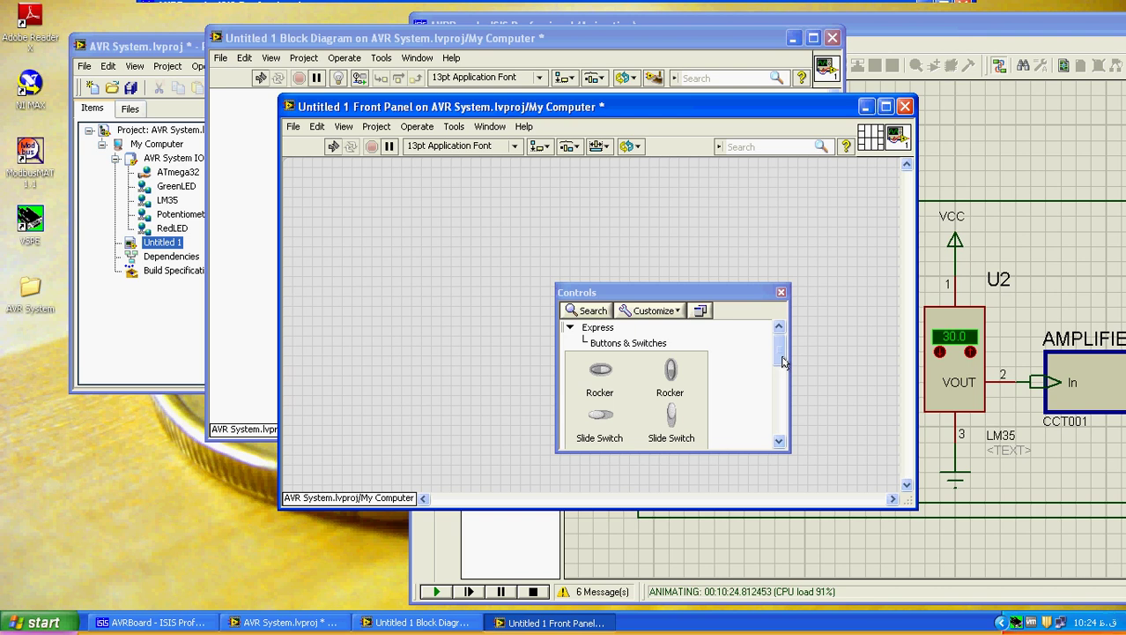
{"action": "left_click_drag", "start_coordinate": [783, 361], "coordinate": [779, 419]}
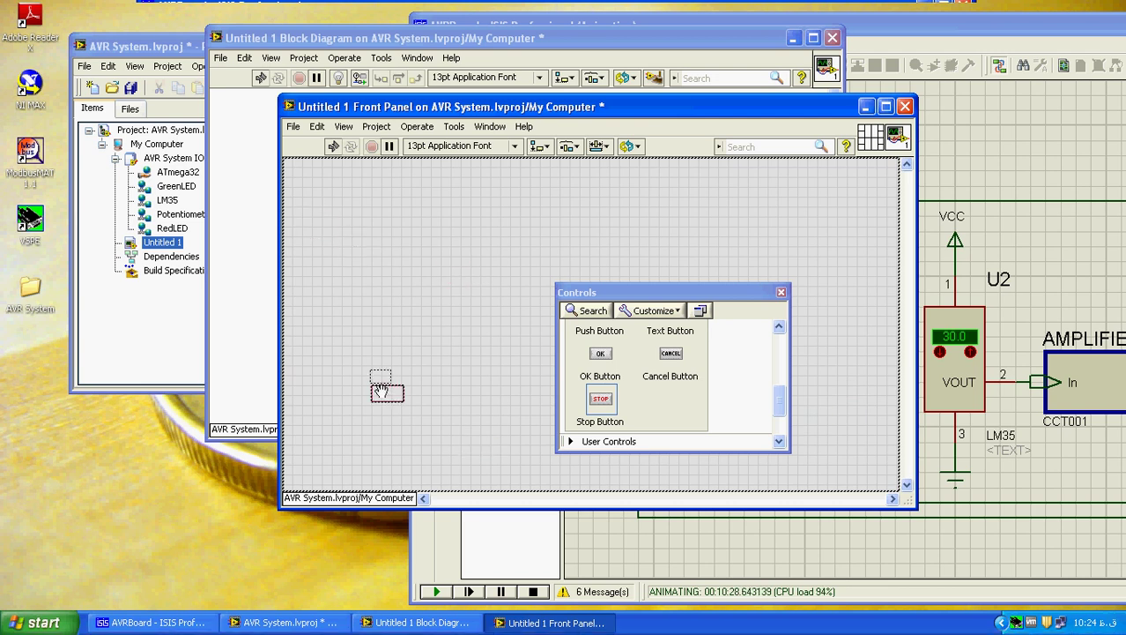
{"action": "left_click", "coordinate": [368, 402]}
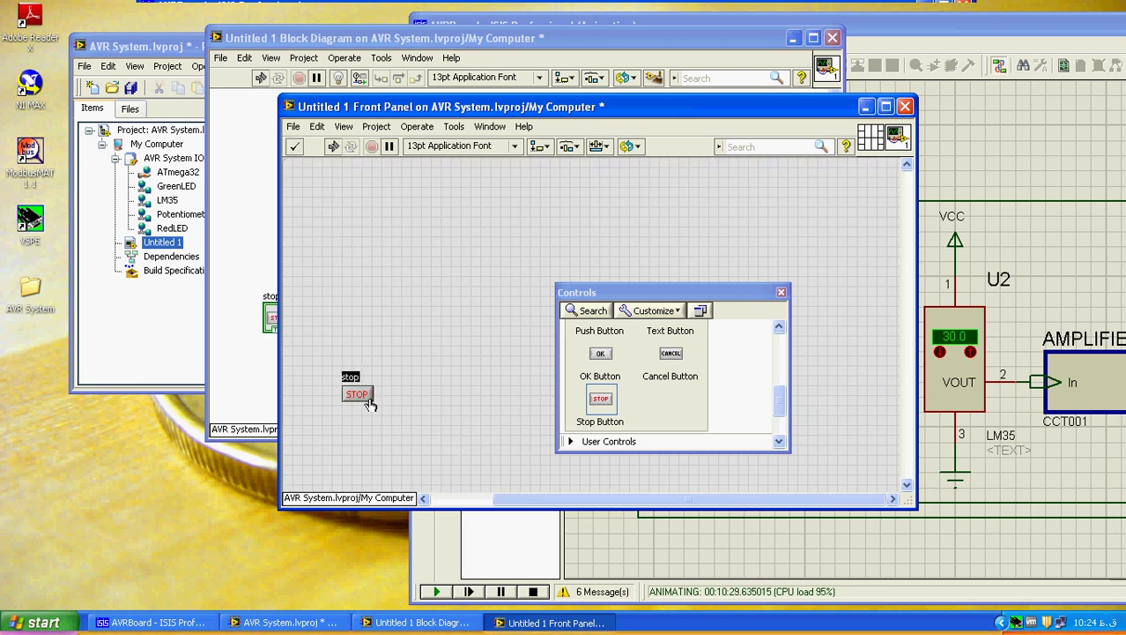
{"action": "left_click", "coordinate": [369, 397]}
{"action": "left_click_drag", "start_coordinate": [419, 413], "coordinate": [450, 414]}
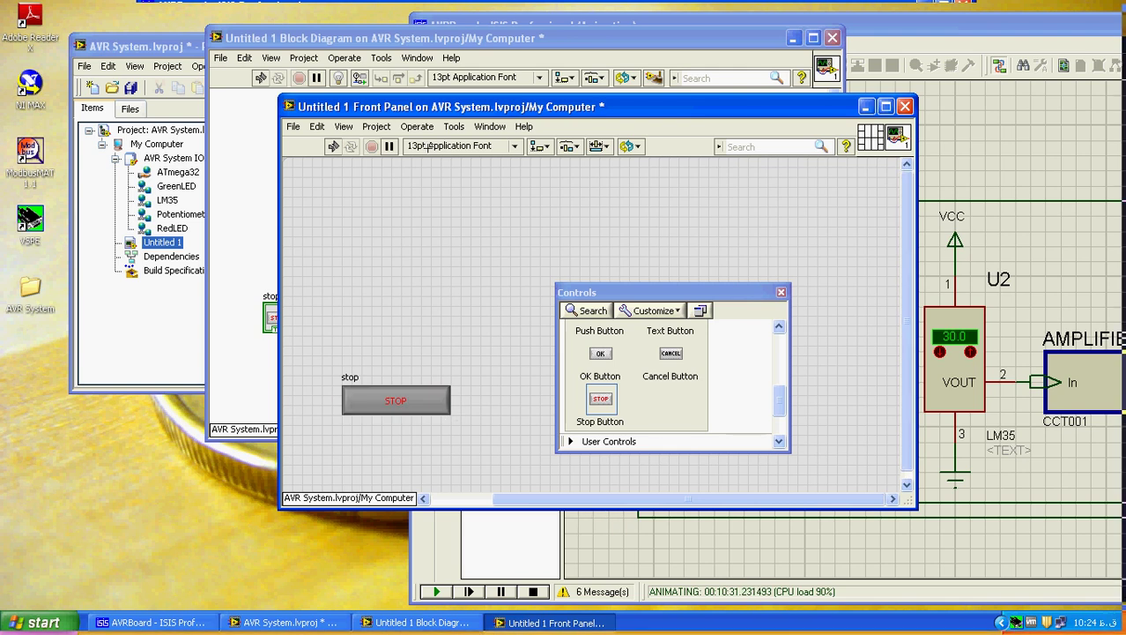
- Move the stop terminal inside the While Loop on the block diagram and wire it to the loop's conditional terminal
{"action": "left_click", "coordinate": [470, 42]}
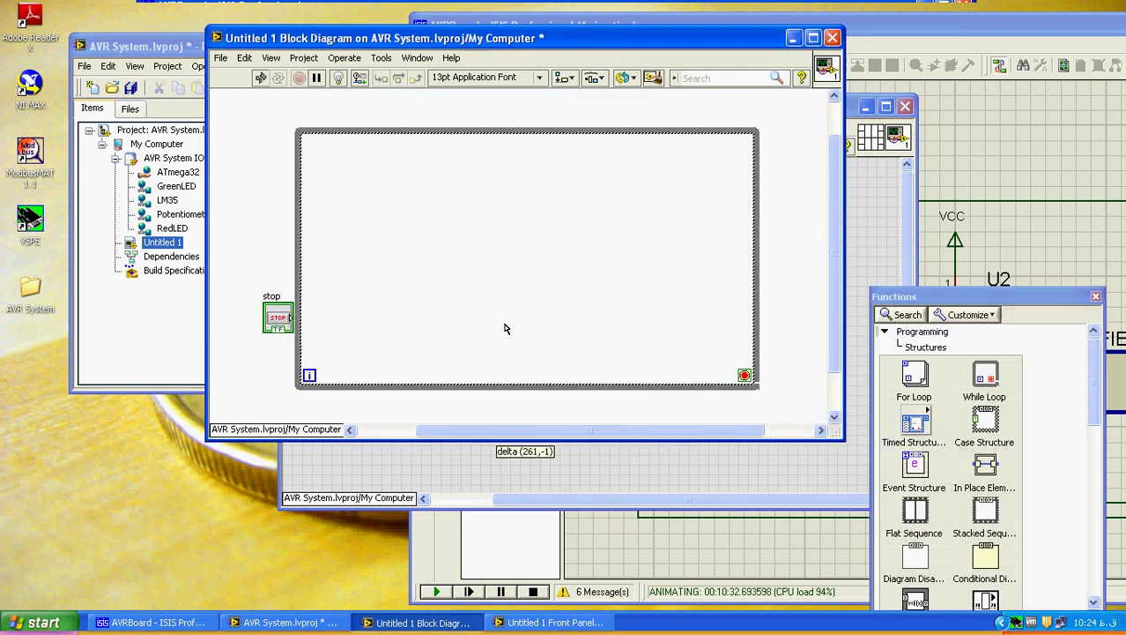
{"action": "left_click_drag", "start_coordinate": [505, 328], "coordinate": [650, 364]}
{"action": "left_click", "coordinate": [674, 359]}
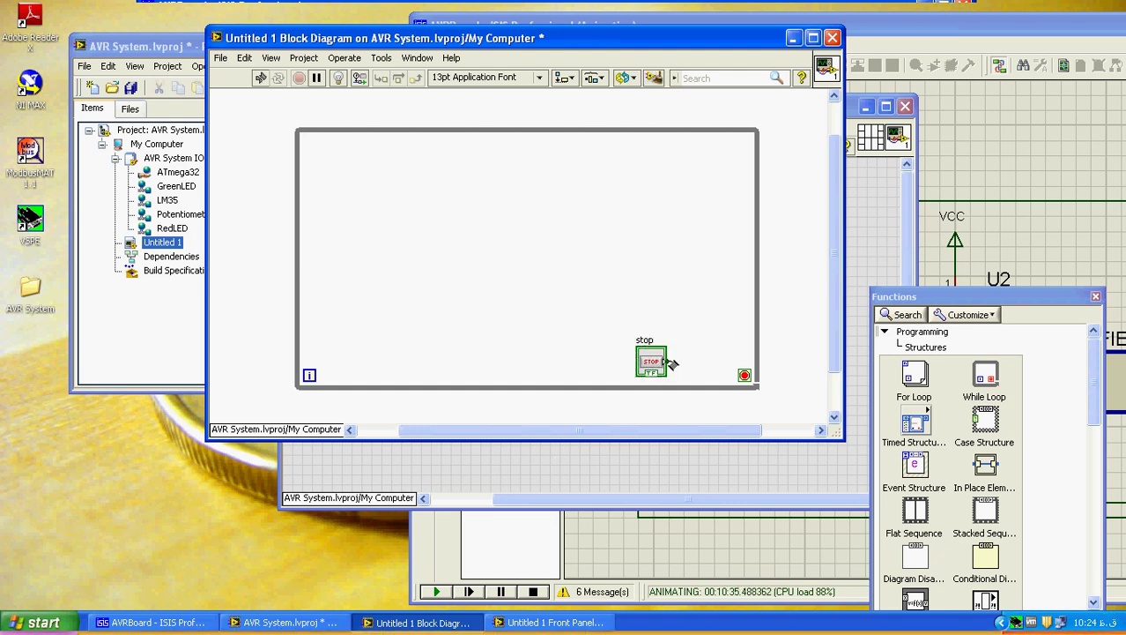
{"action": "left_click", "coordinate": [673, 361]}
{"action": "left_click", "coordinate": [744, 375]}
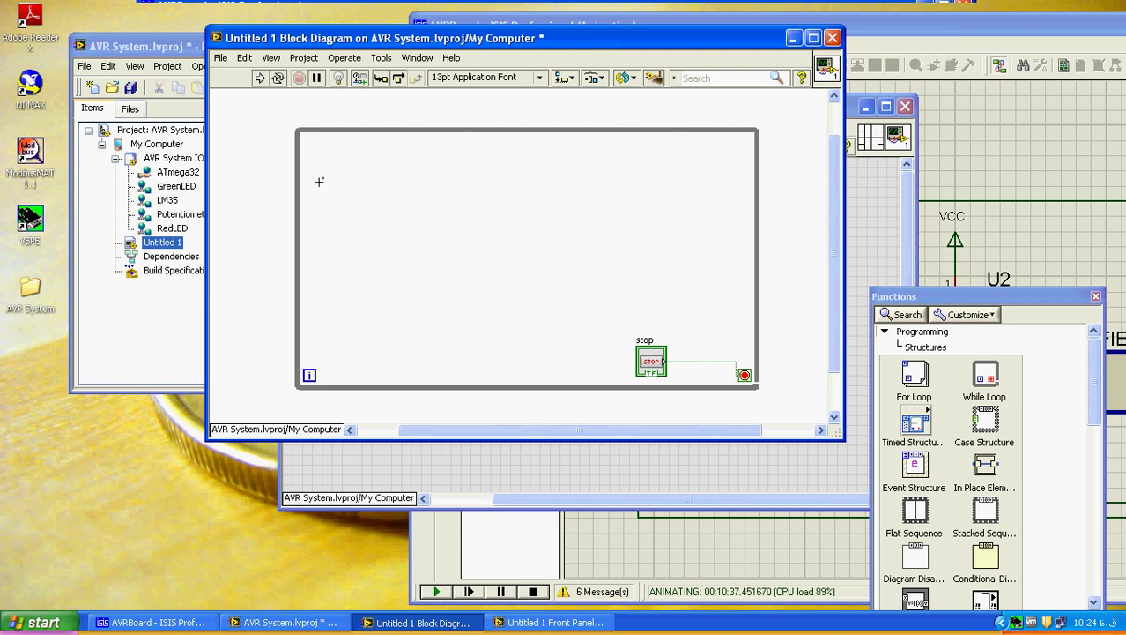
- Shift the Project Explorer window aside, and place an enlarged Round LED on the front panel above the stop button
{"action": "left_click", "coordinate": [179, 42]}
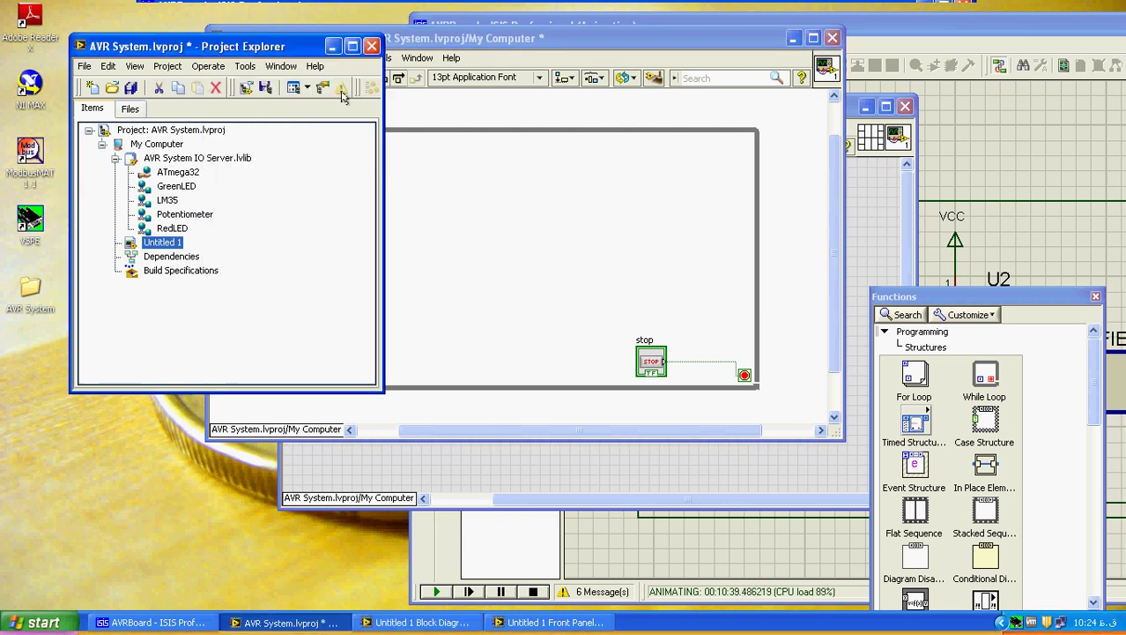
{"action": "left_click_drag", "start_coordinate": [257, 44], "coordinate": [219, 53]}
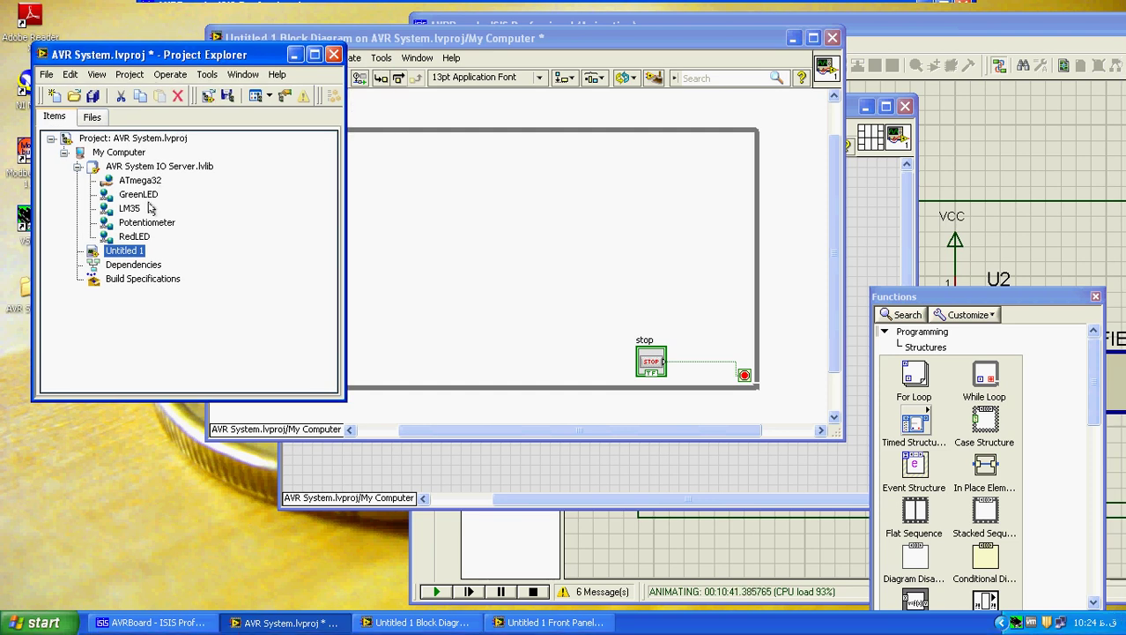
{"action": "left_click", "coordinate": [866, 234]}
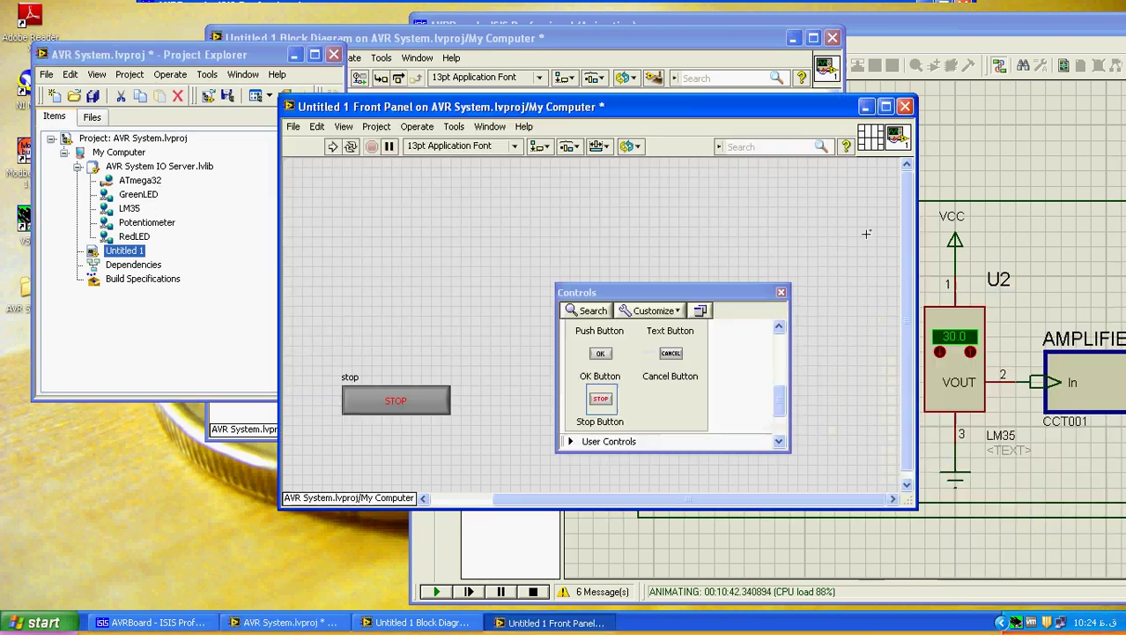
{"action": "left_click", "coordinate": [780, 329]}
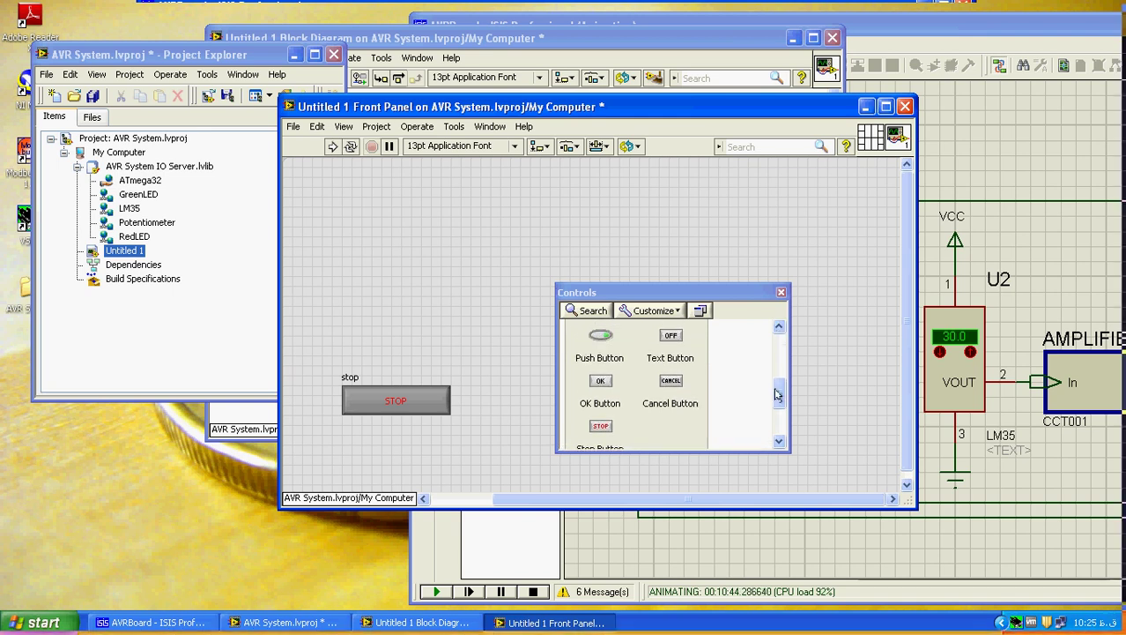
{"action": "left_click", "coordinate": [779, 328]}
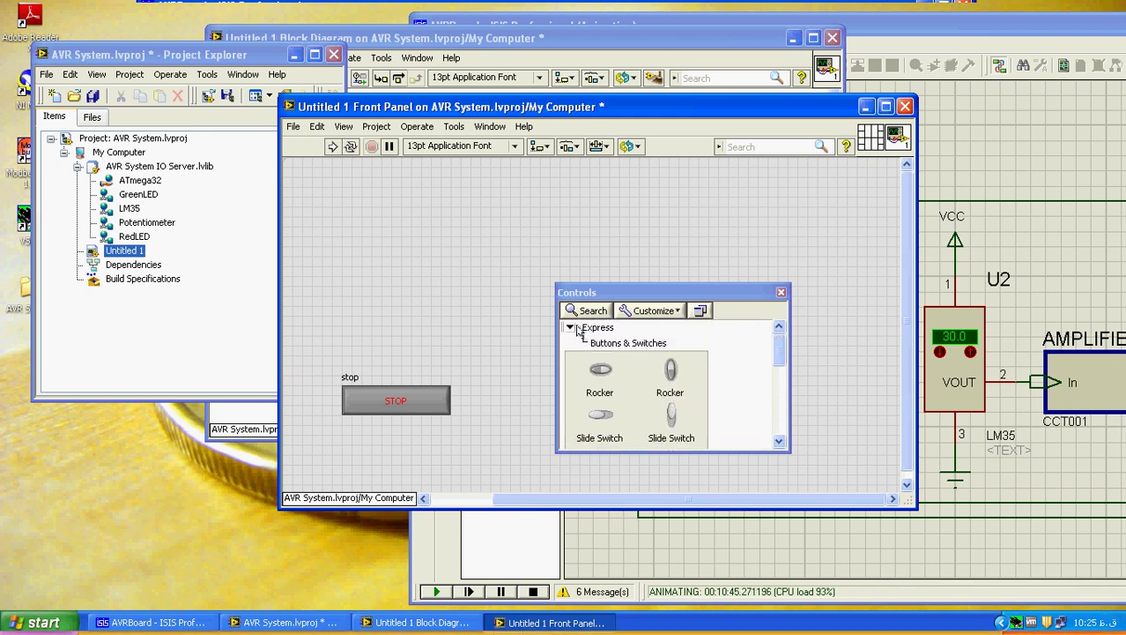
{"action": "left_click", "coordinate": [571, 327]}
{"action": "left_click", "coordinate": [585, 329]}
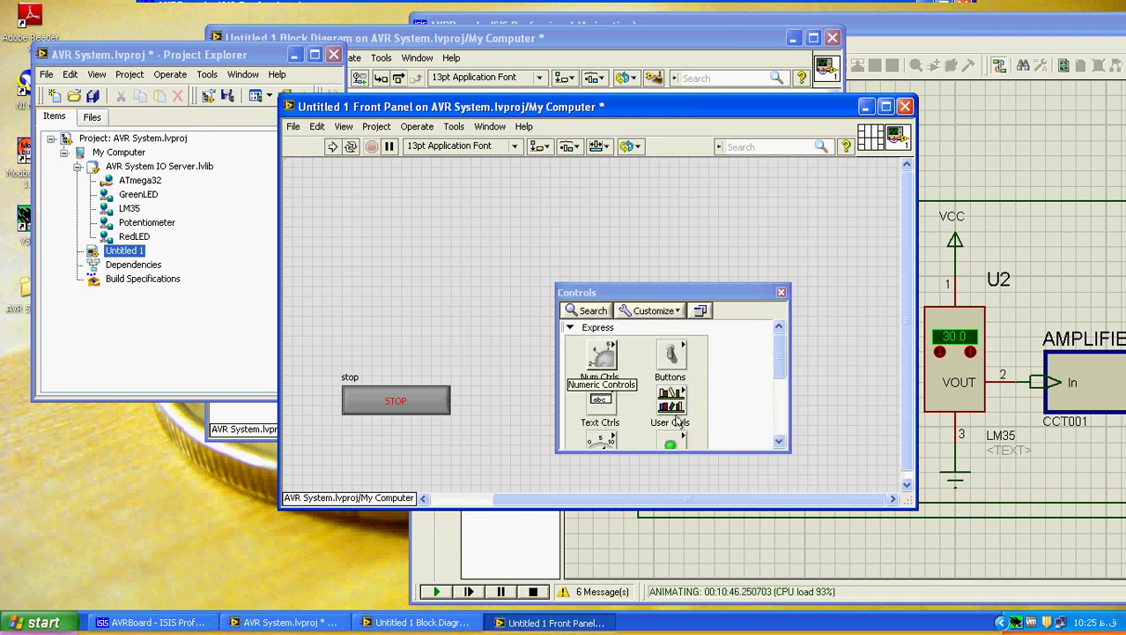
{"action": "left_click", "coordinate": [677, 441]}
{"action": "left_click", "coordinate": [670, 370]}
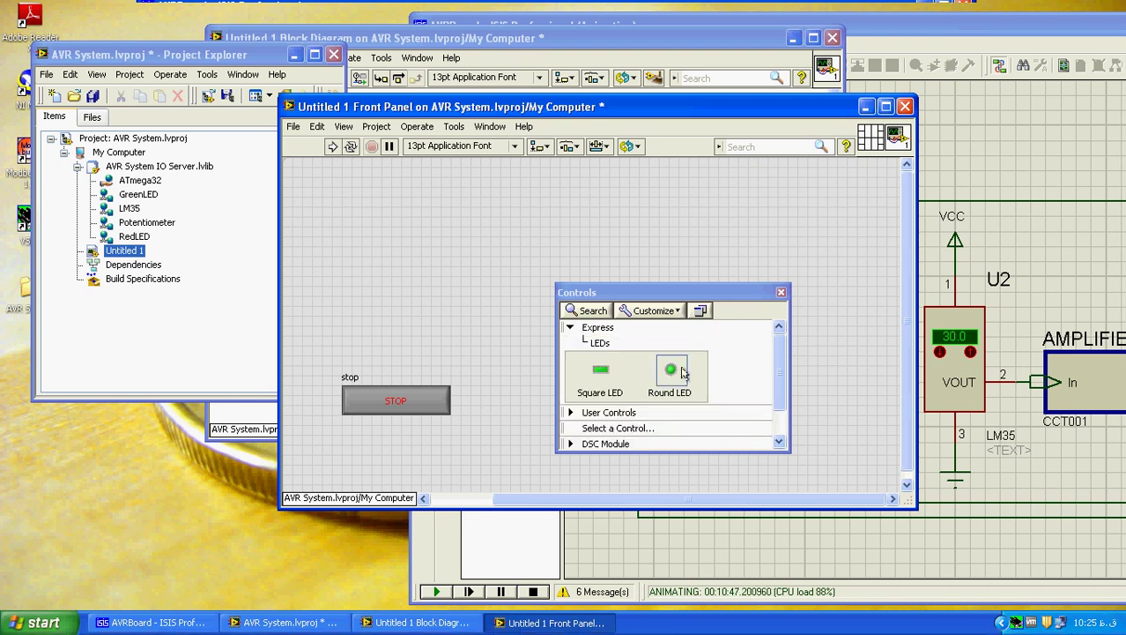
{"action": "left_click", "coordinate": [344, 217]}
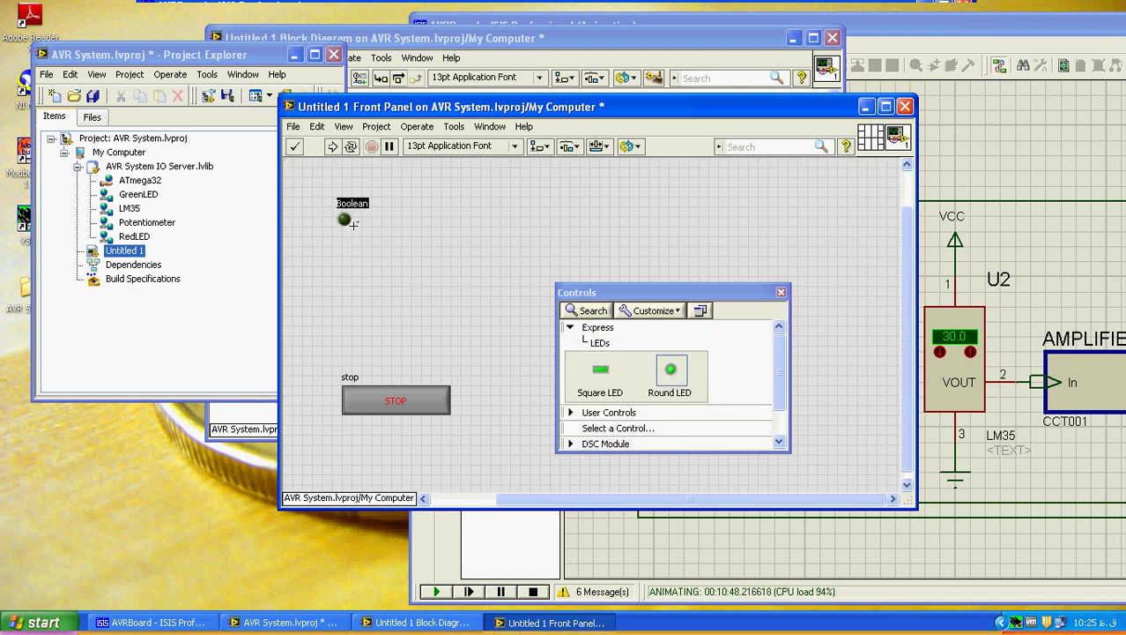
{"action": "left_click", "coordinate": [347, 224]}
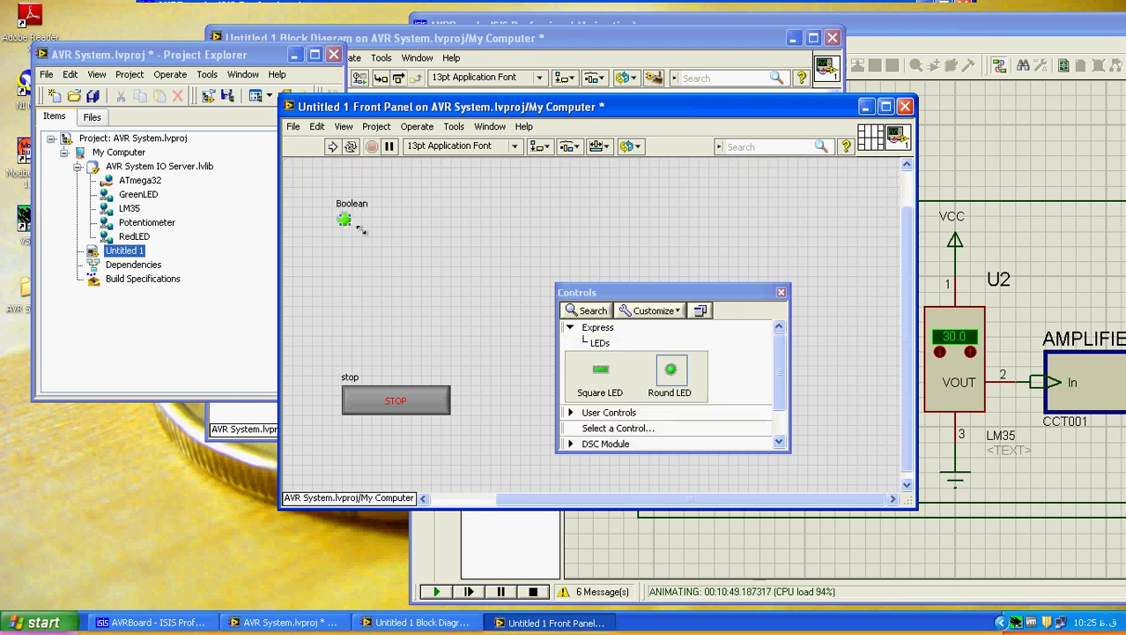
{"action": "left_click_drag", "start_coordinate": [361, 229], "coordinate": [393, 265]}
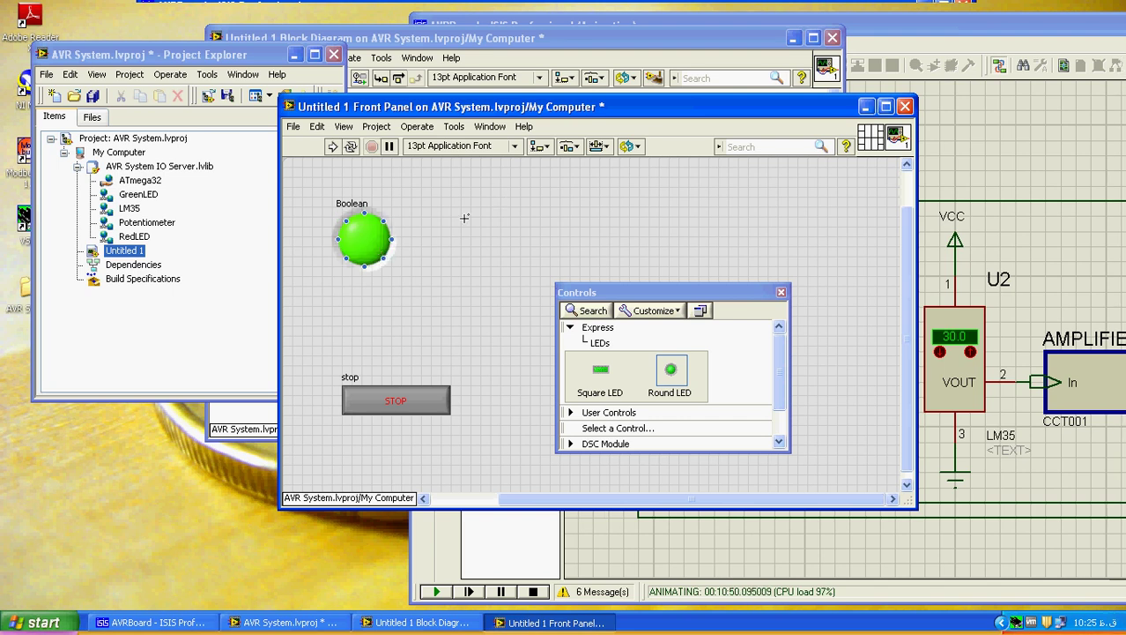
- Move the Boolean LED terminal inside the While Loop and add the project's GreenLED variable before it, leaving a gap between them
{"action": "left_click", "coordinate": [474, 44]}
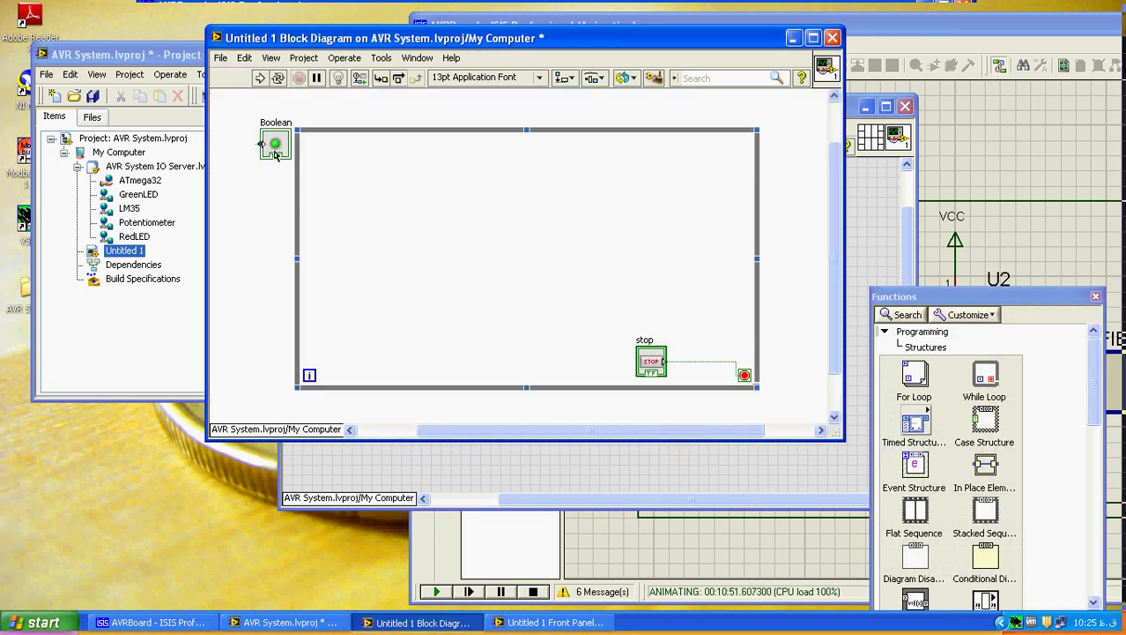
{"action": "left_click_drag", "start_coordinate": [276, 154], "coordinate": [528, 227]}
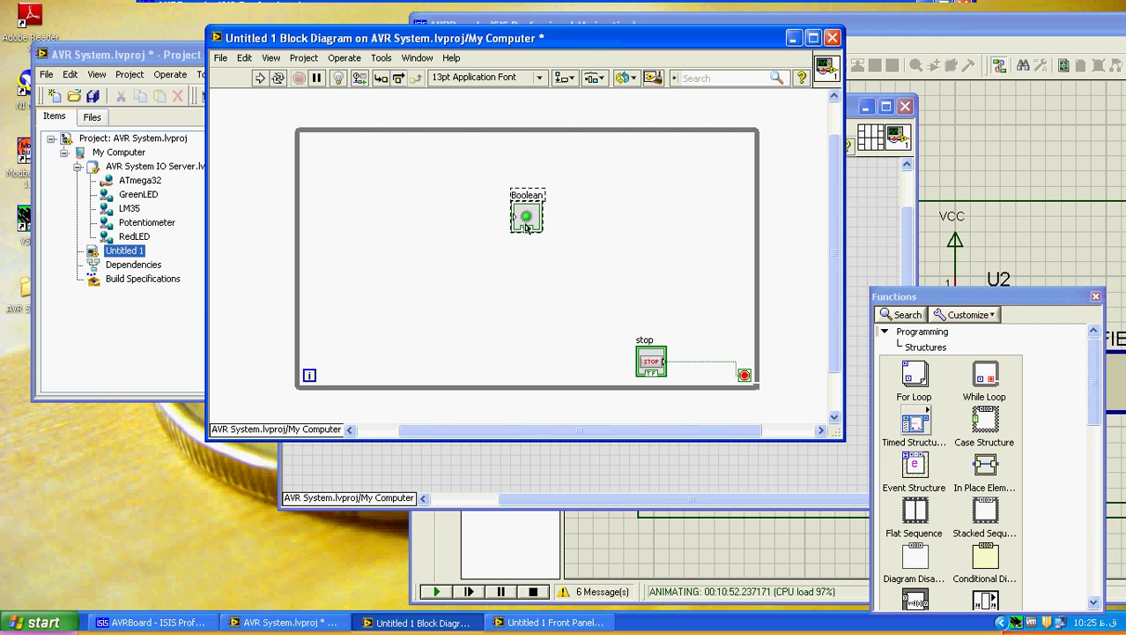
{"action": "left_click", "coordinate": [133, 194]}
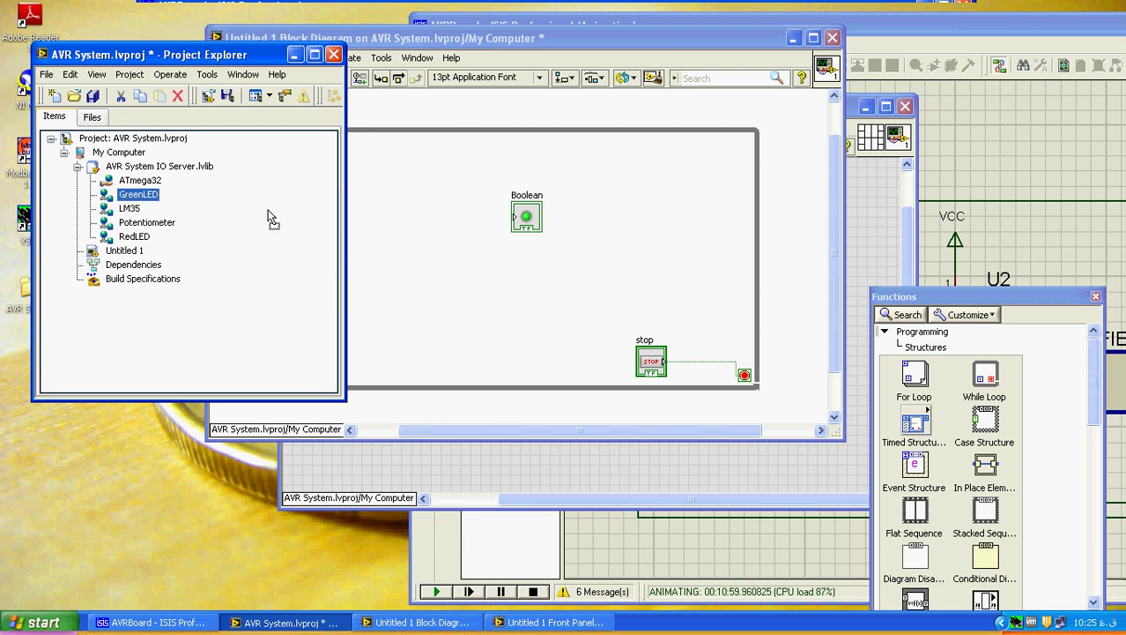
{"action": "left_click_drag", "start_coordinate": [126, 197], "coordinate": [384, 216]}
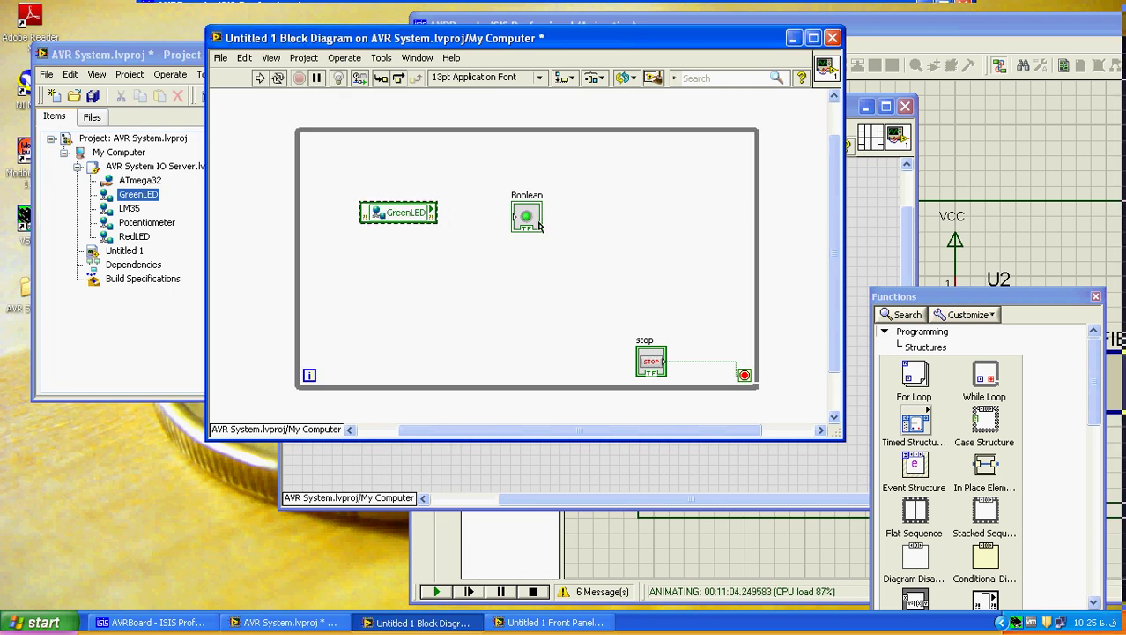
{"action": "left_click_drag", "start_coordinate": [528, 224], "coordinate": [598, 216]}
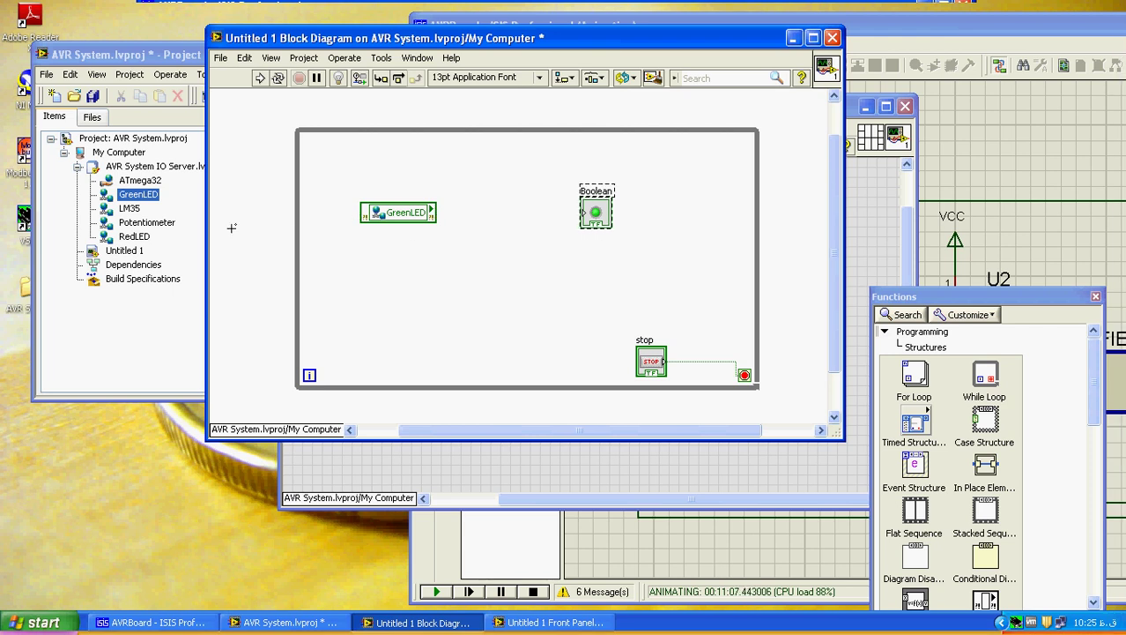
- Place a Not function between GreenLED and the Boolean indicator and wire the three together
{"action": "left_click", "coordinate": [922, 333]}
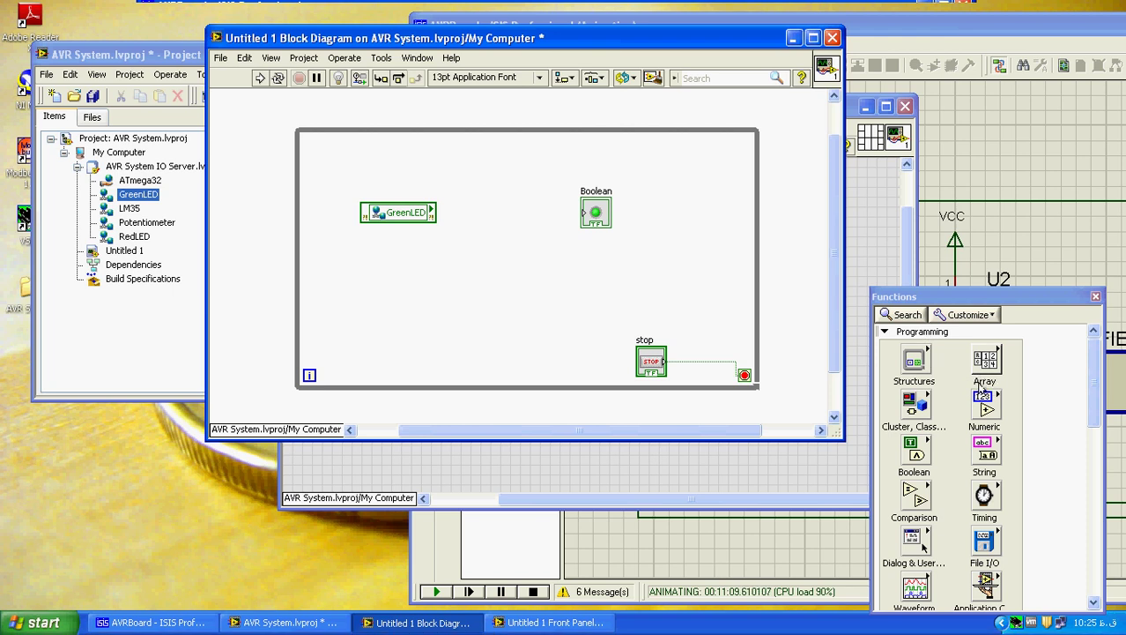
{"action": "left_click", "coordinate": [914, 452]}
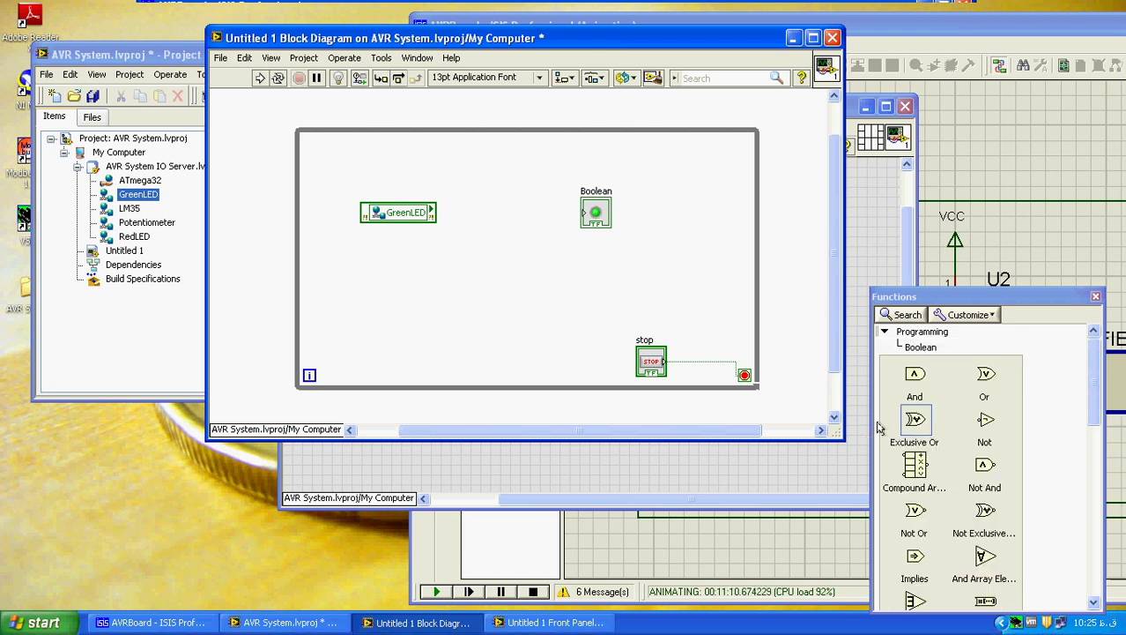
{"action": "left_click", "coordinate": [985, 417]}
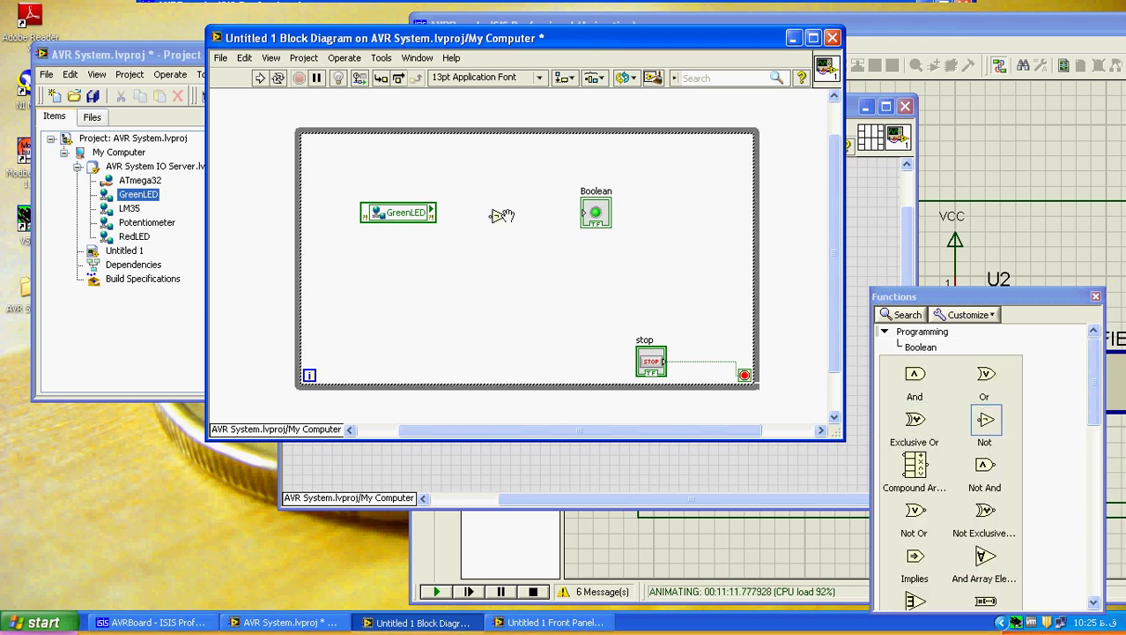
{"action": "left_click", "coordinate": [437, 212]}
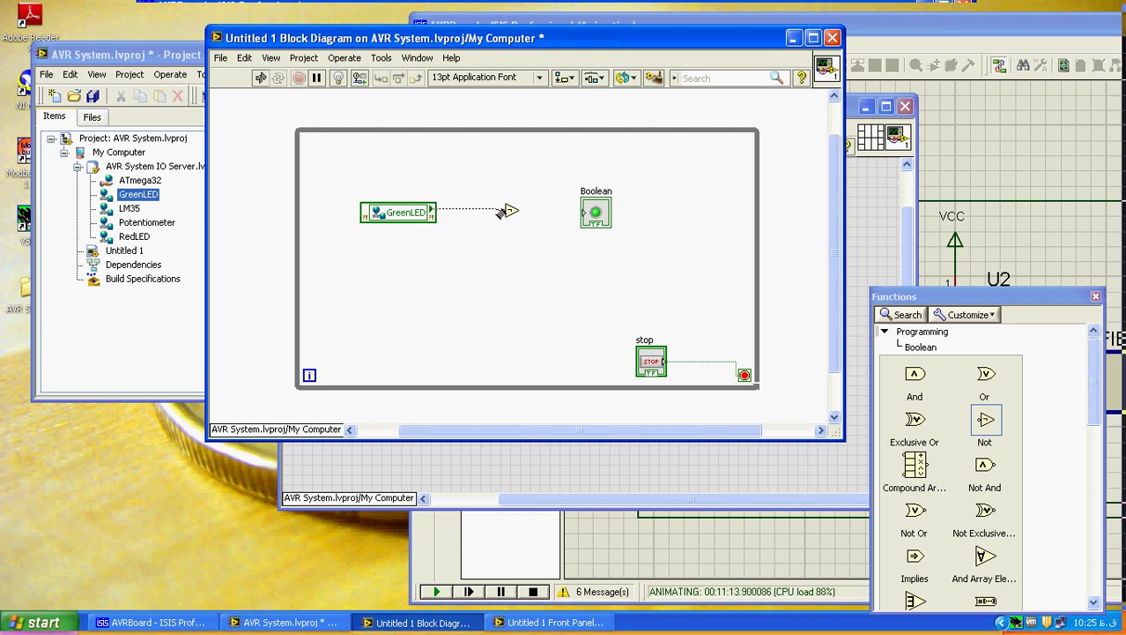
{"action": "left_click", "coordinate": [505, 212]}
{"action": "left_click", "coordinate": [517, 211]}
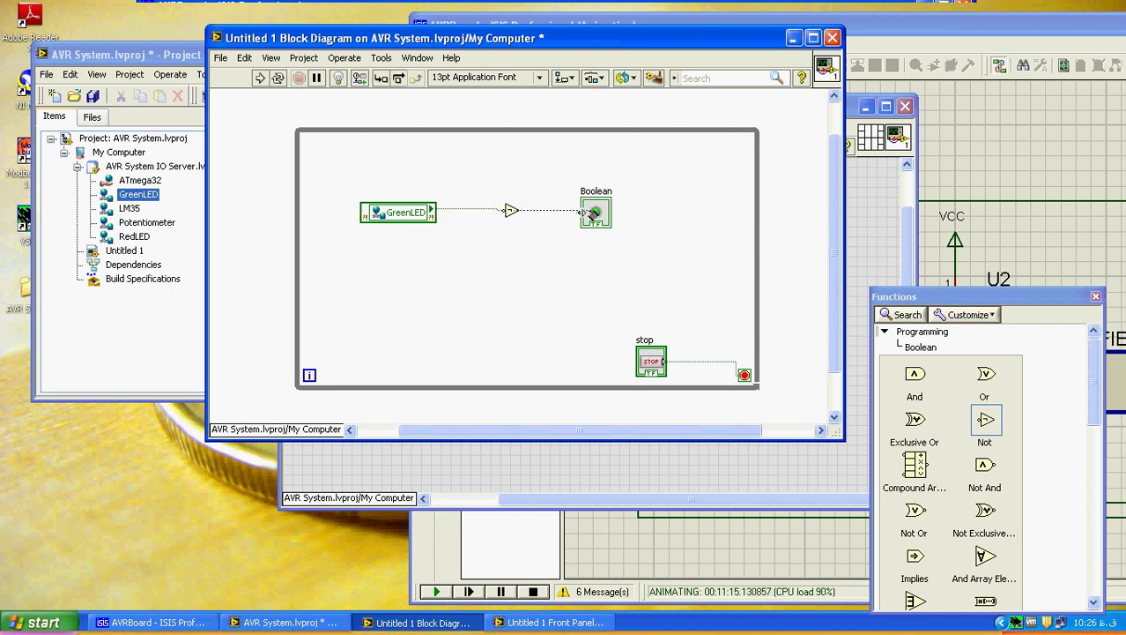
{"action": "left_click", "coordinate": [584, 213]}
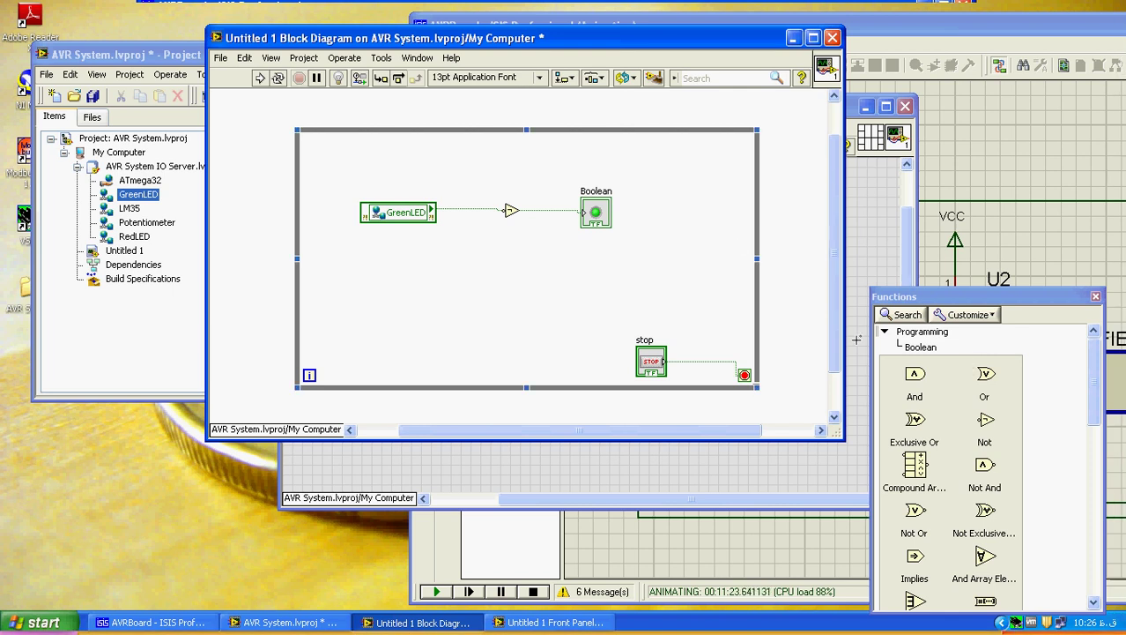
- Place a Wait (ms) function inside the While Loop above the stop terminal and give its milliseconds to wait input a constant of 100
{"action": "left_click", "coordinate": [924, 333]}
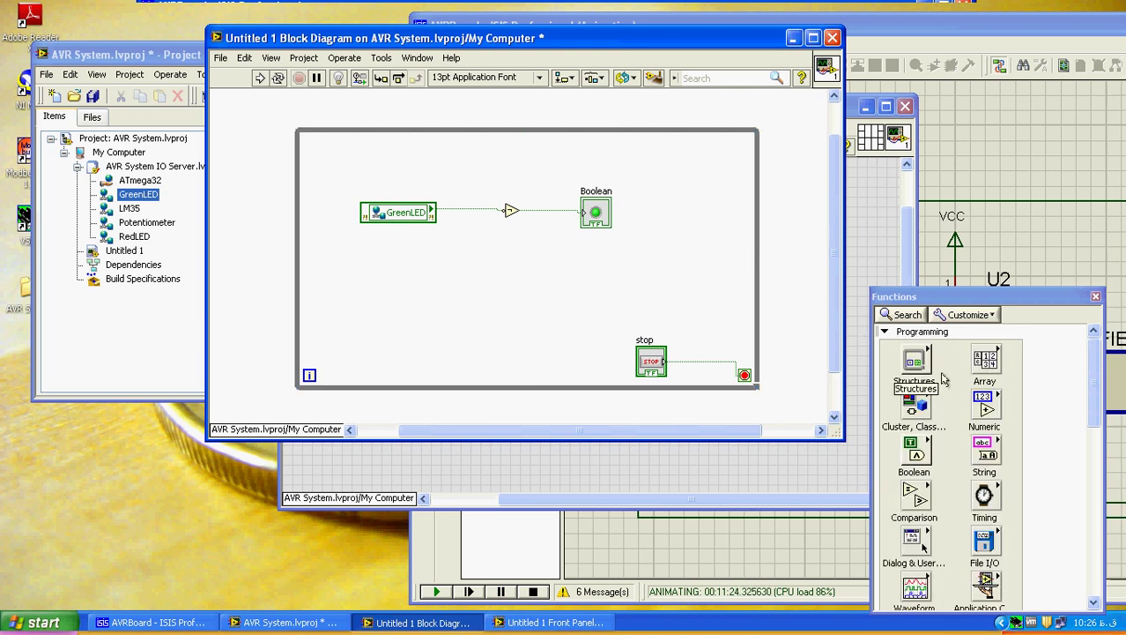
{"action": "left_click", "coordinate": [985, 498]}
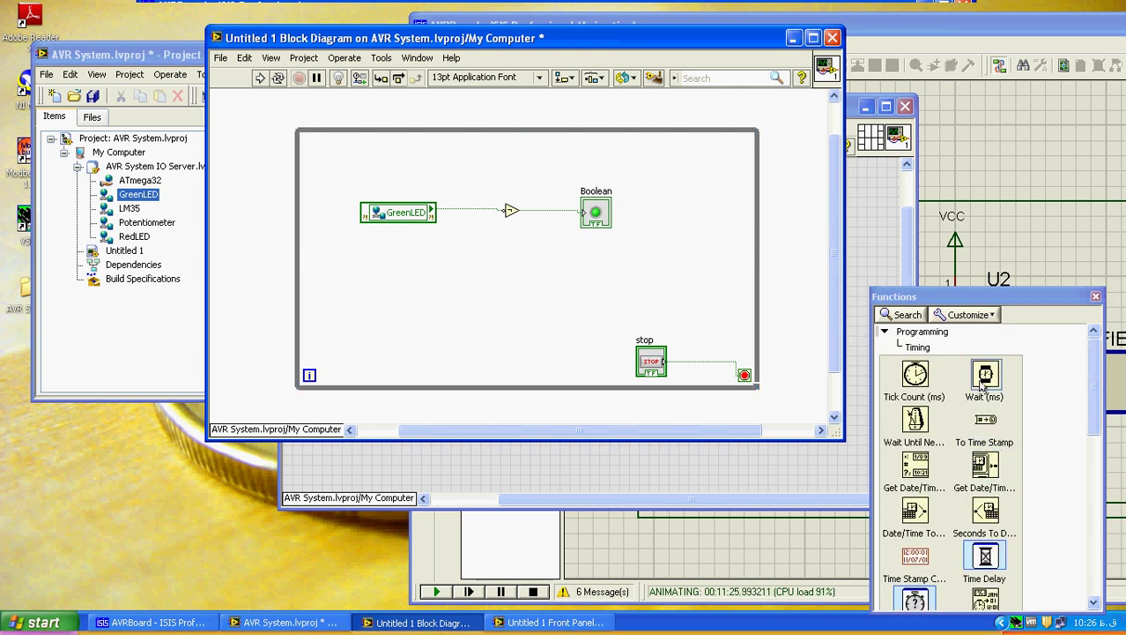
{"action": "left_click_drag", "start_coordinate": [985, 374], "coordinate": [692, 276]}
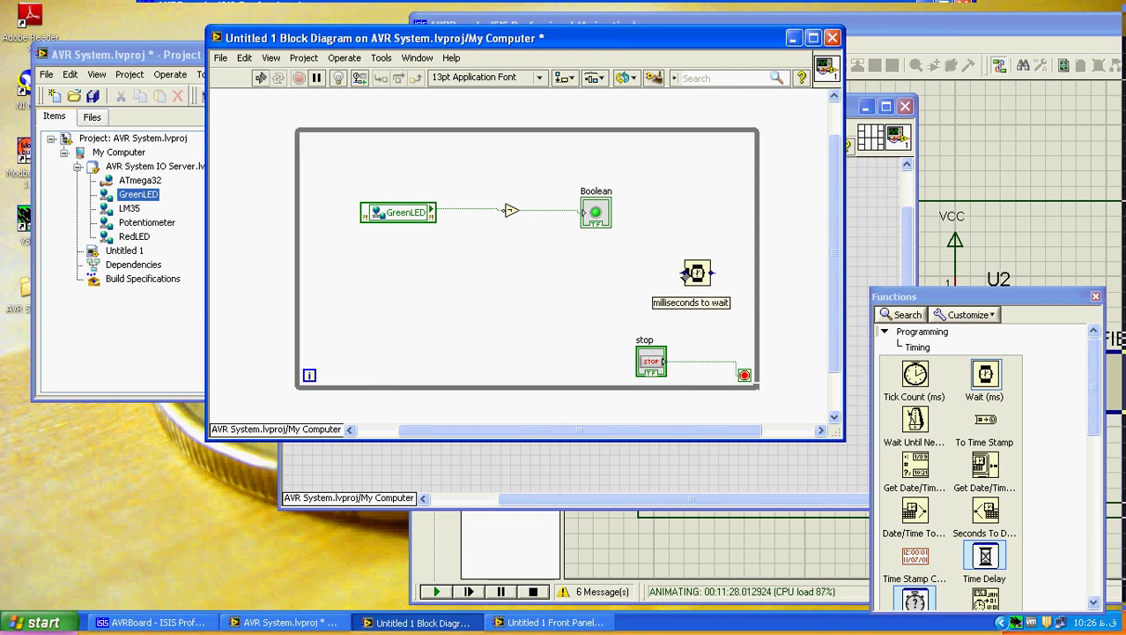
{"action": "right_click", "coordinate": [686, 273]}
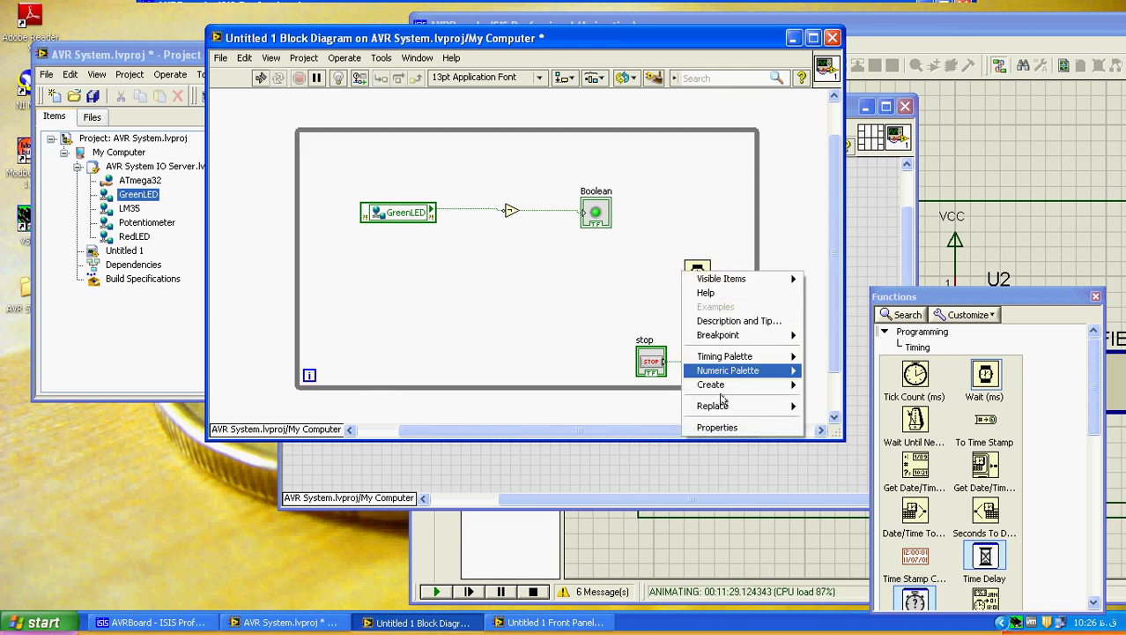
{"action": "mouse_move", "coordinate": [732, 336]}
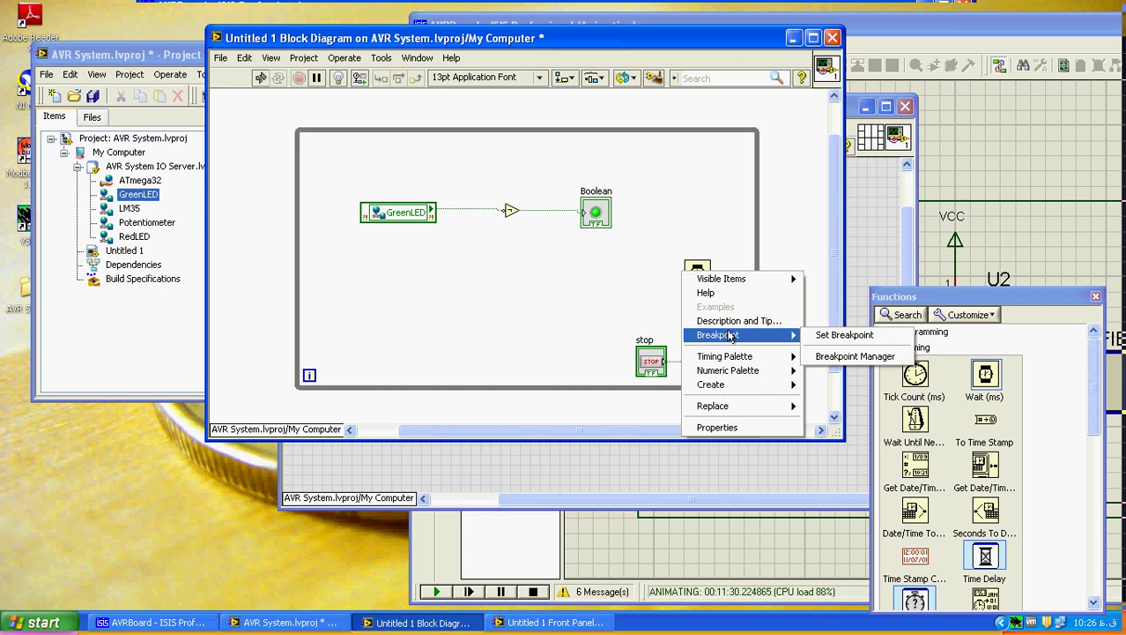
{"action": "mouse_move", "coordinate": [775, 385]}
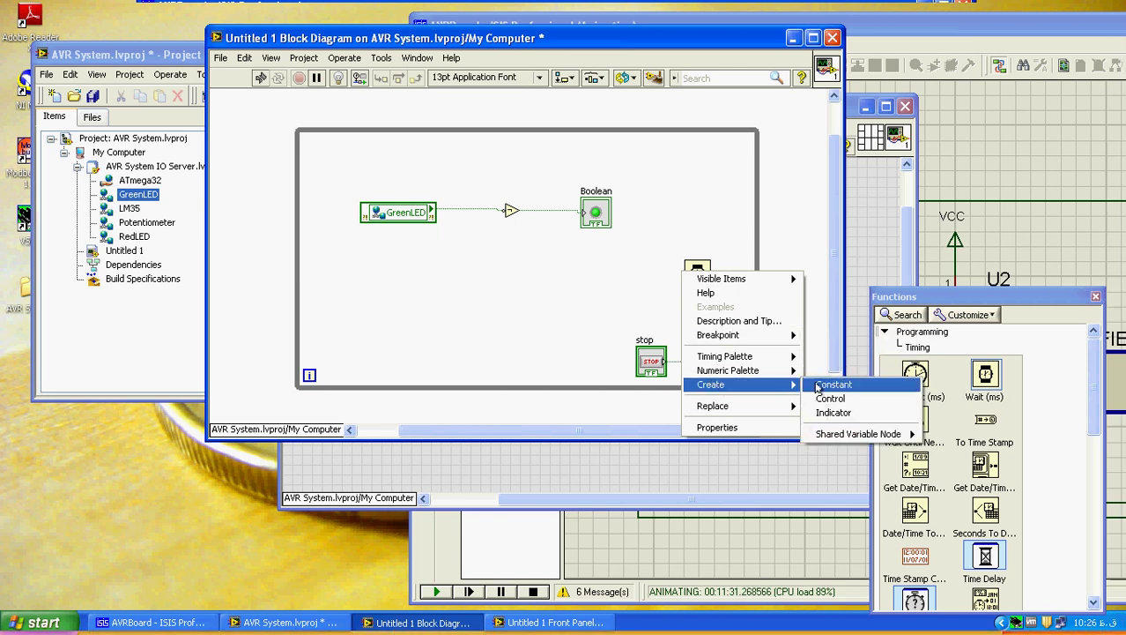
{"action": "left_click", "coordinate": [819, 388]}
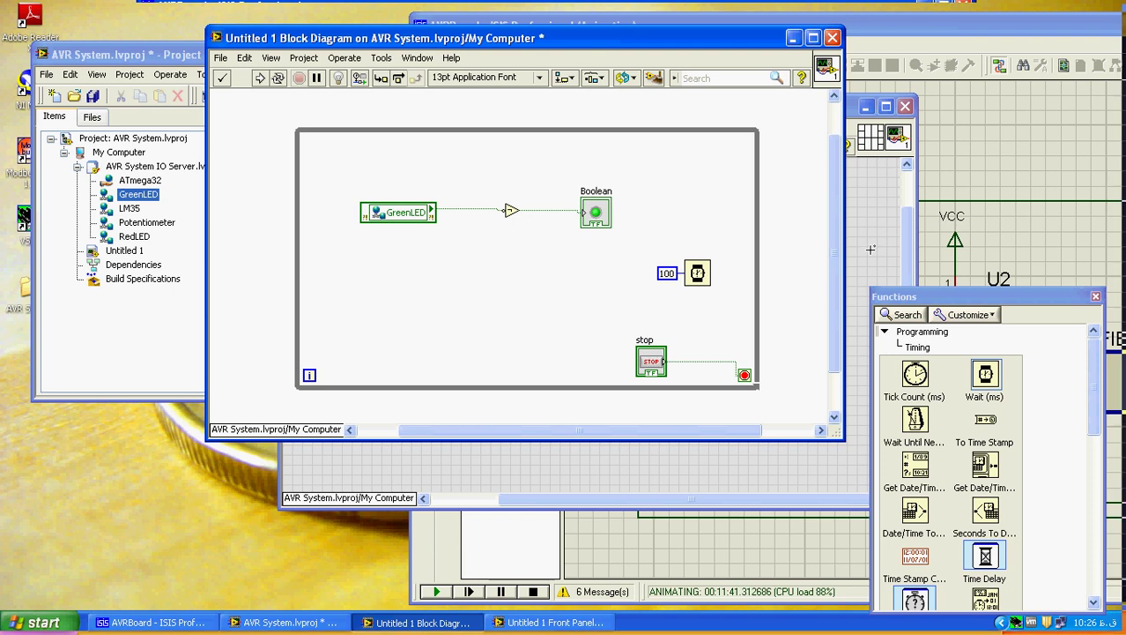
- Save the AVR System project, naming its untitled VI AVR HMI in the AVR System folder
{"action": "key", "text": "ctrl+e"}
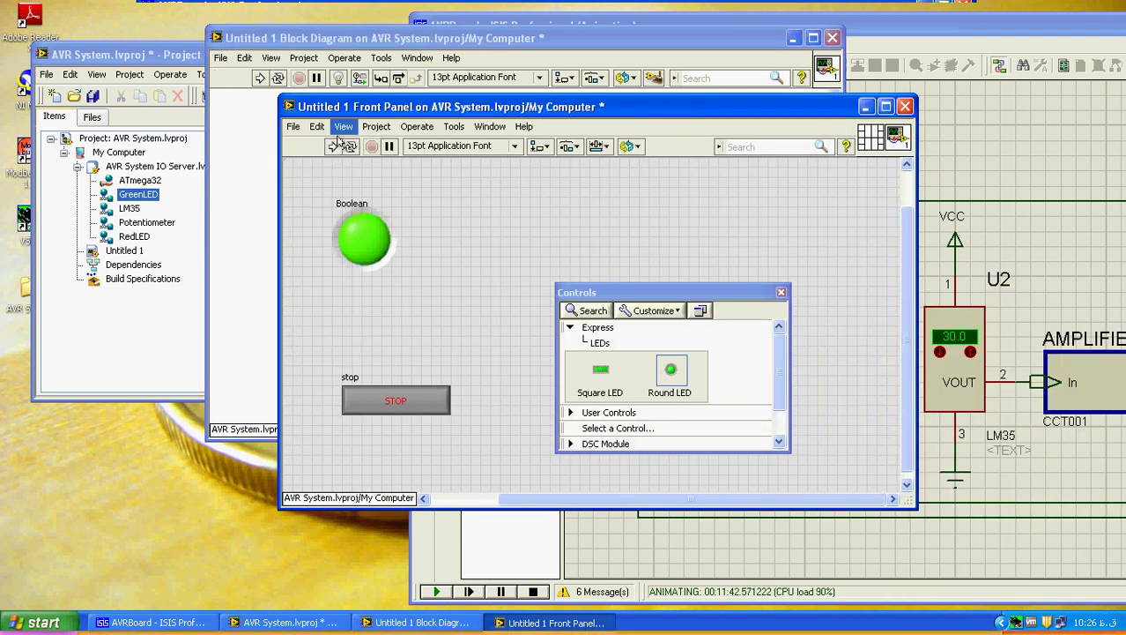
{"action": "left_click", "coordinate": [119, 81]}
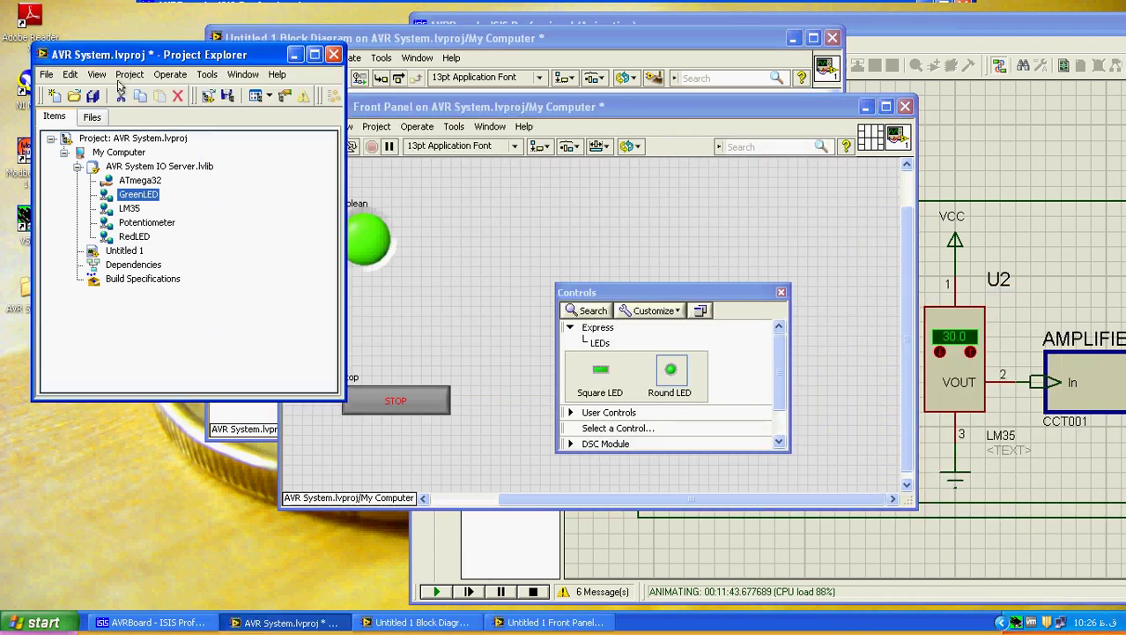
{"action": "left_click", "coordinate": [93, 95]}
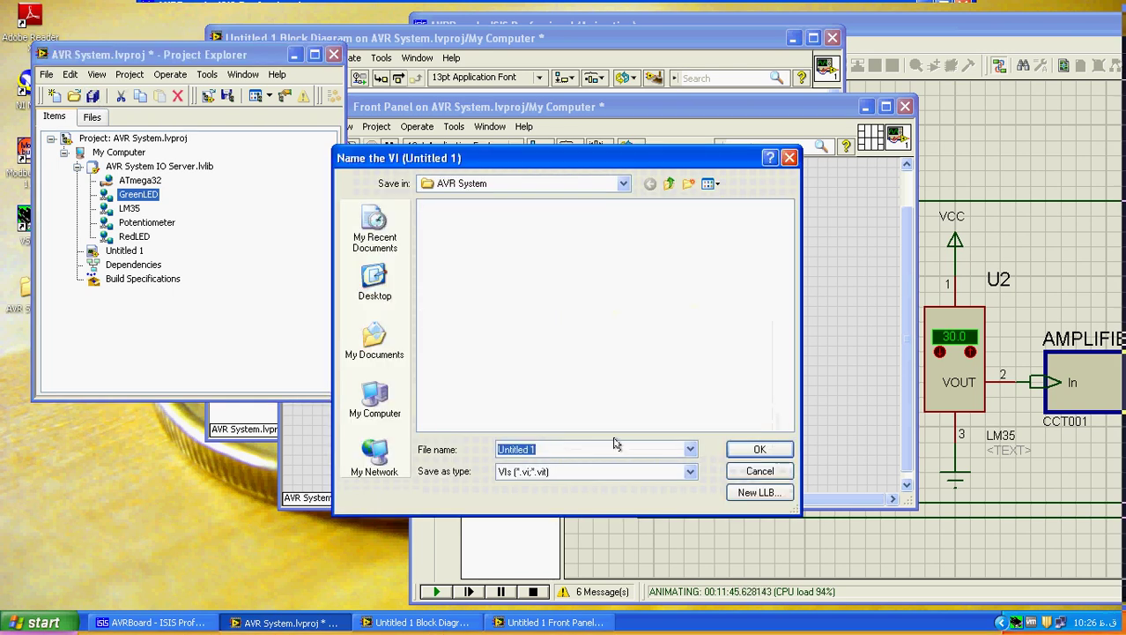
{"action": "type", "text": "AV"}
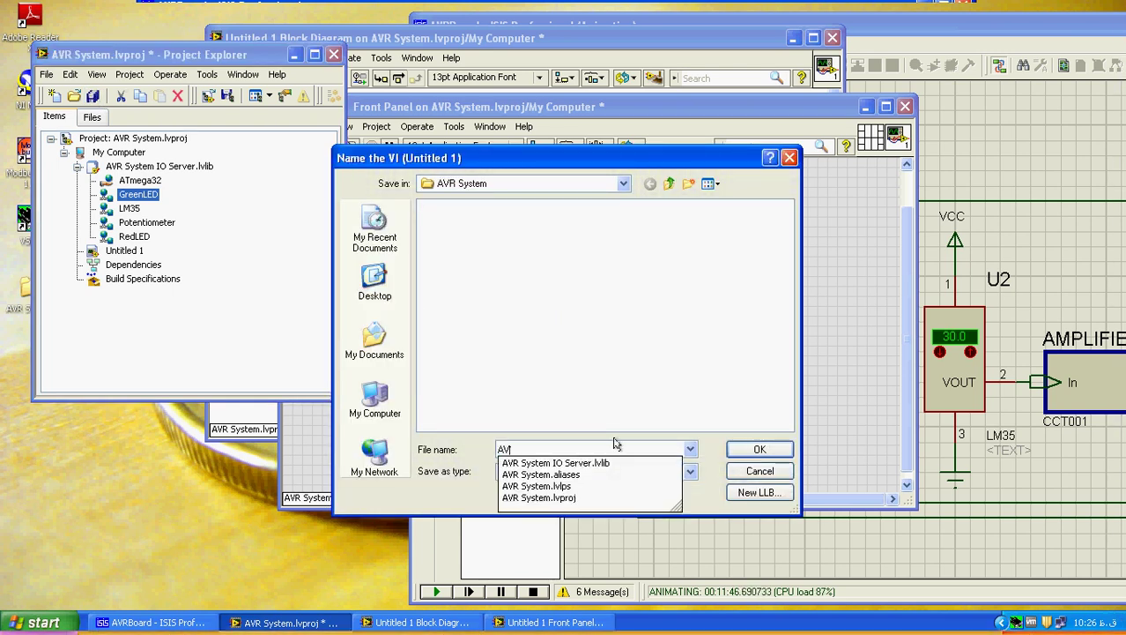
{"action": "type", "text": "R HMI"}
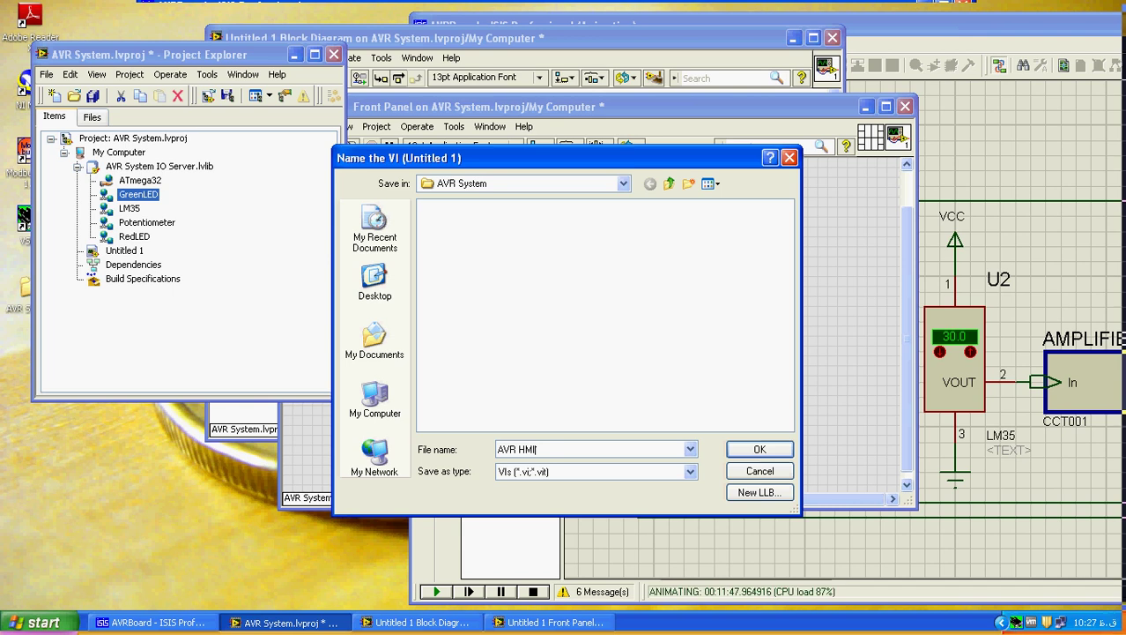
{"action": "left_click", "coordinate": [743, 450]}
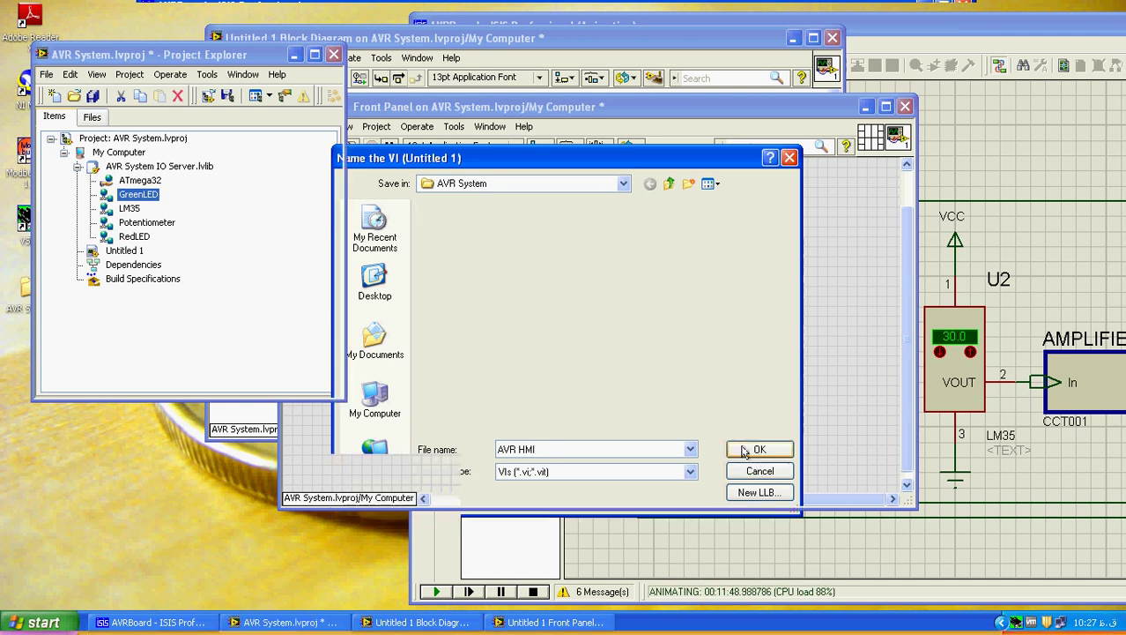
- Try to run the AVR HMI VI from its front panel and dismiss the deployment report
{"action": "left_click", "coordinate": [515, 107]}
{"action": "left_click", "coordinate": [333, 147]}
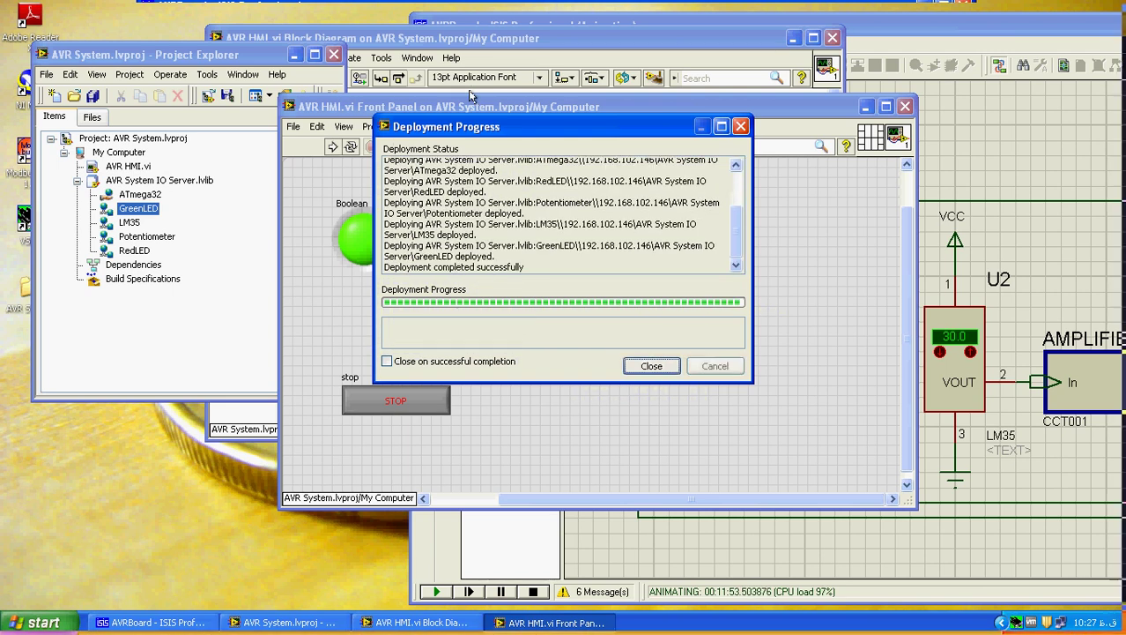
{"action": "left_click", "coordinate": [641, 369]}
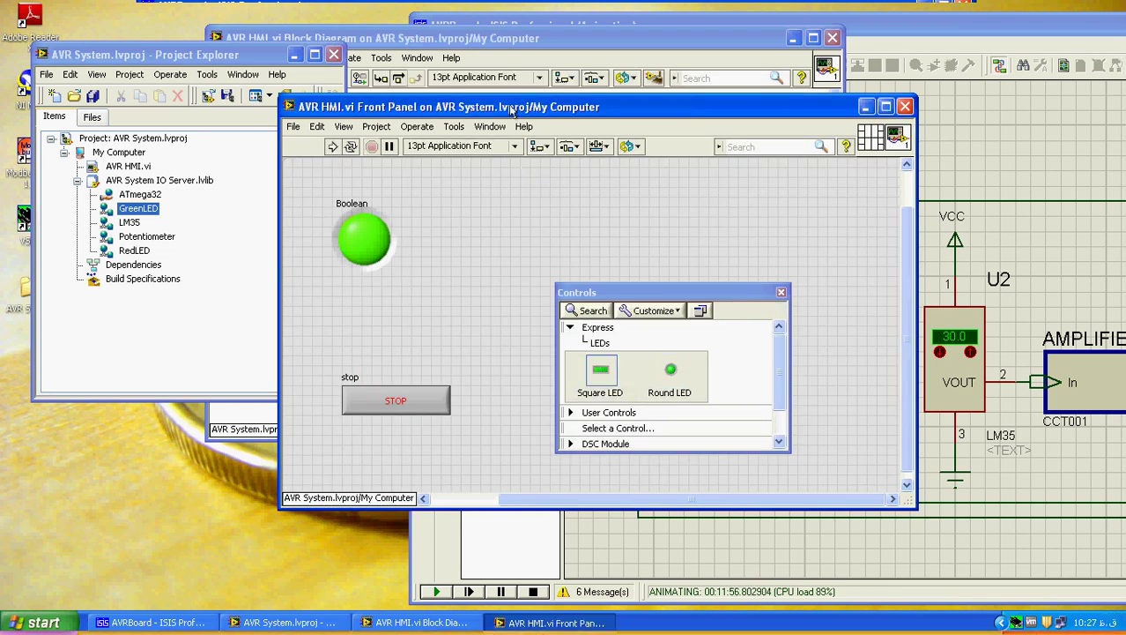
- Shift the front panel aside and close the Controls palette, and run the AVR HMI VI again, dismissing the deployment report
{"action": "left_click_drag", "start_coordinate": [511, 109], "coordinate": [425, 99]}
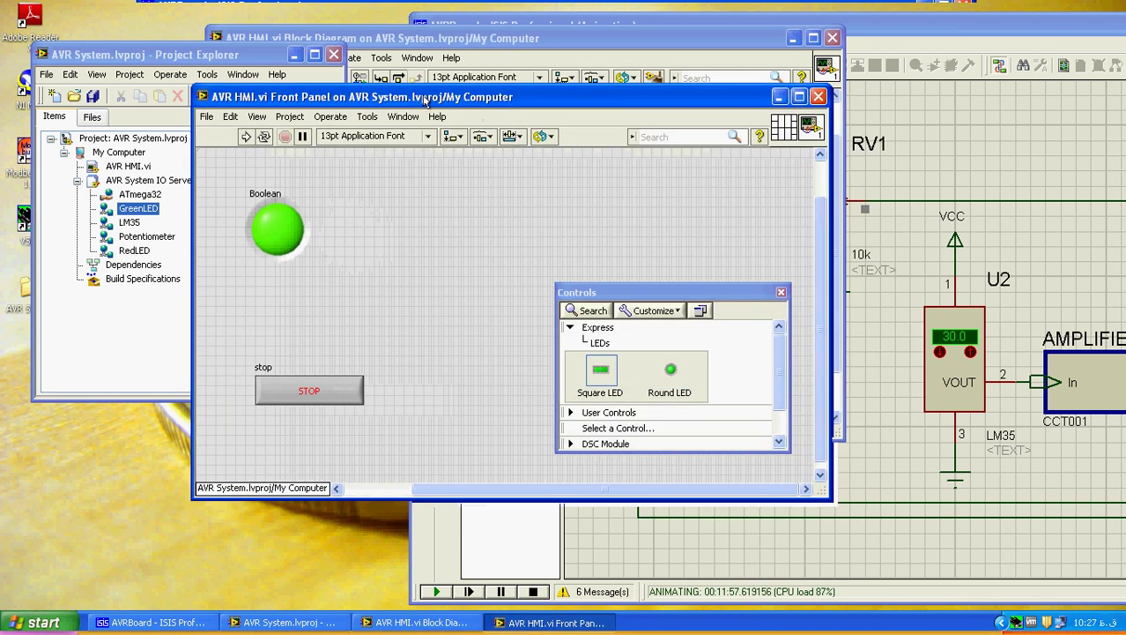
{"action": "left_click", "coordinate": [781, 292]}
{"action": "left_click", "coordinate": [246, 138]}
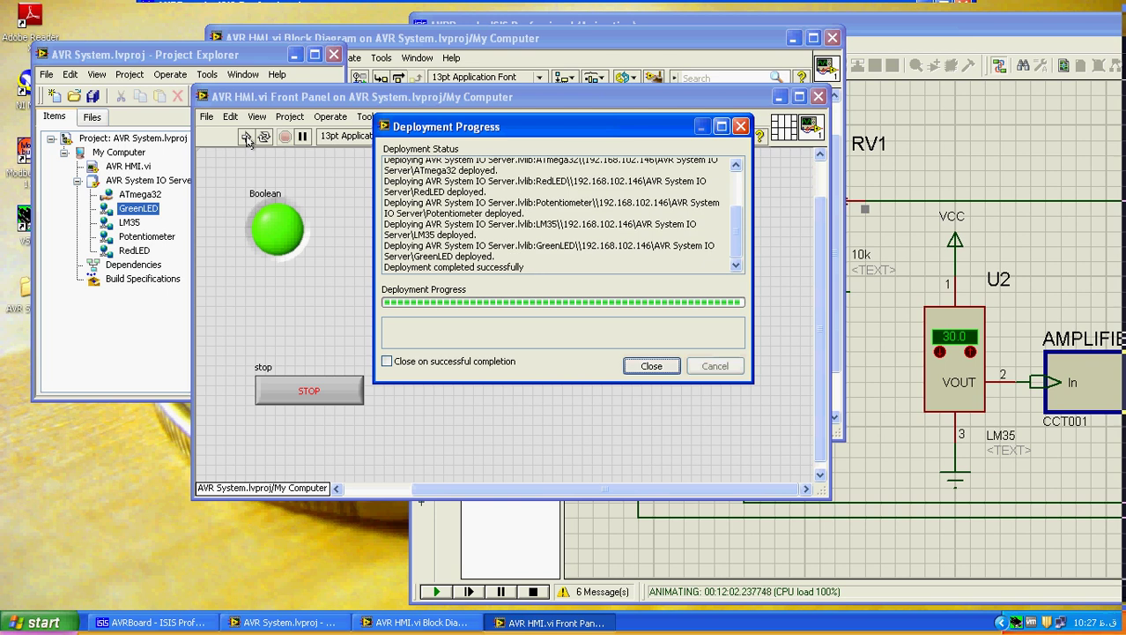
{"action": "left_click", "coordinate": [651, 366]}
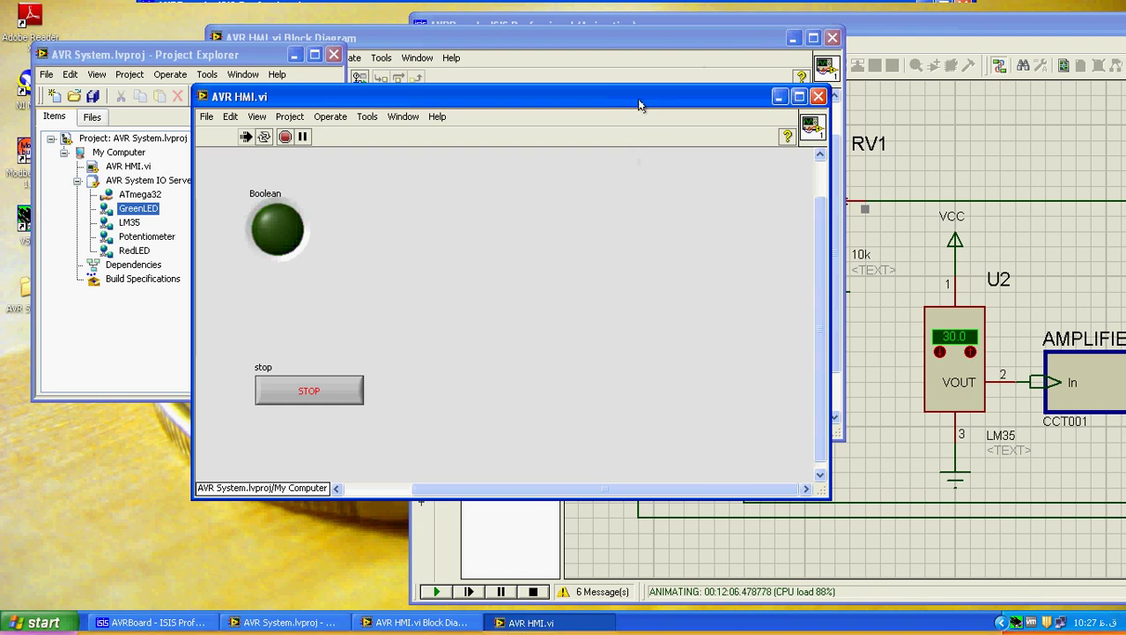
- Bring the Proteus AVRBoard simulation forward to compare green LED D1 with the VI's indicator, and minimize the virtual machine window
{"action": "left_click", "coordinate": [881, 29]}
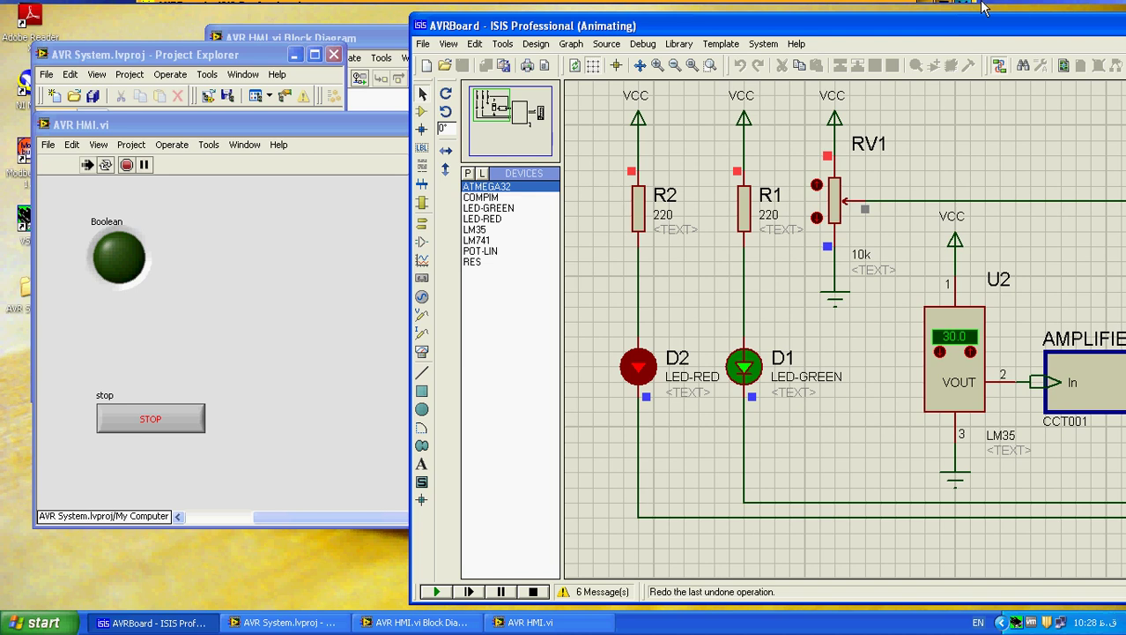
{"action": "mouse_move", "coordinate": [986, 8]}
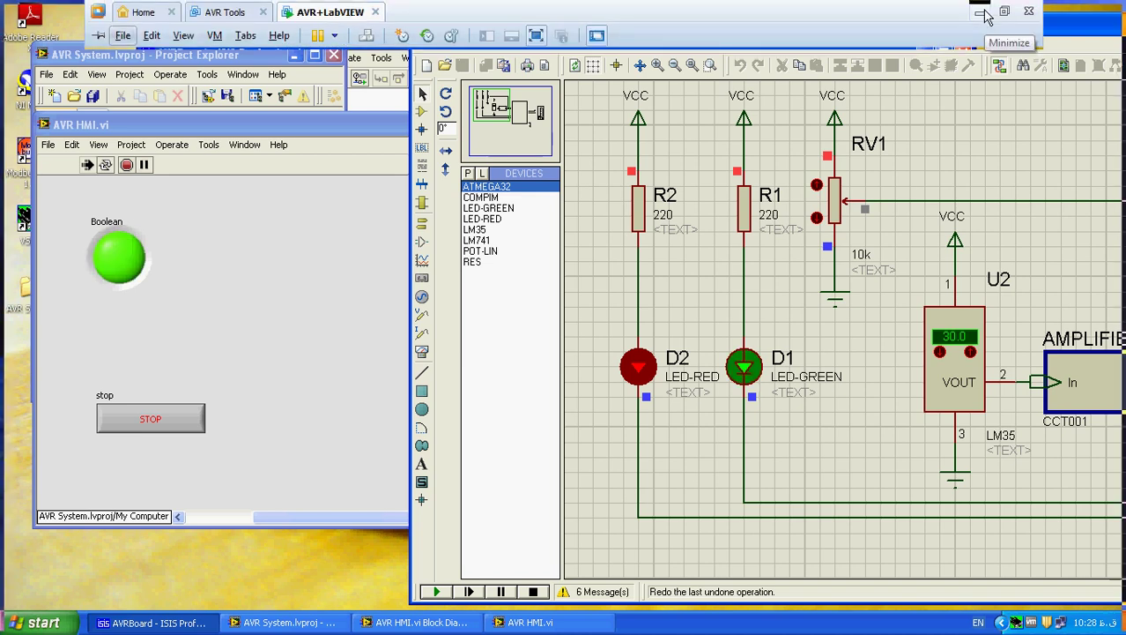
{"action": "left_click", "coordinate": [982, 12]}
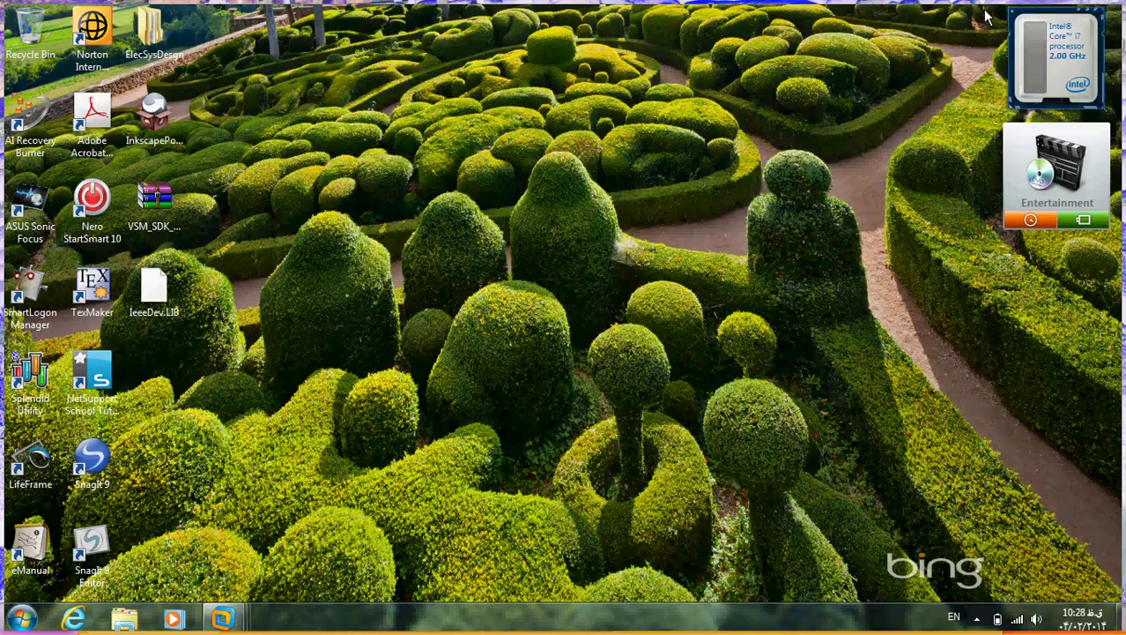